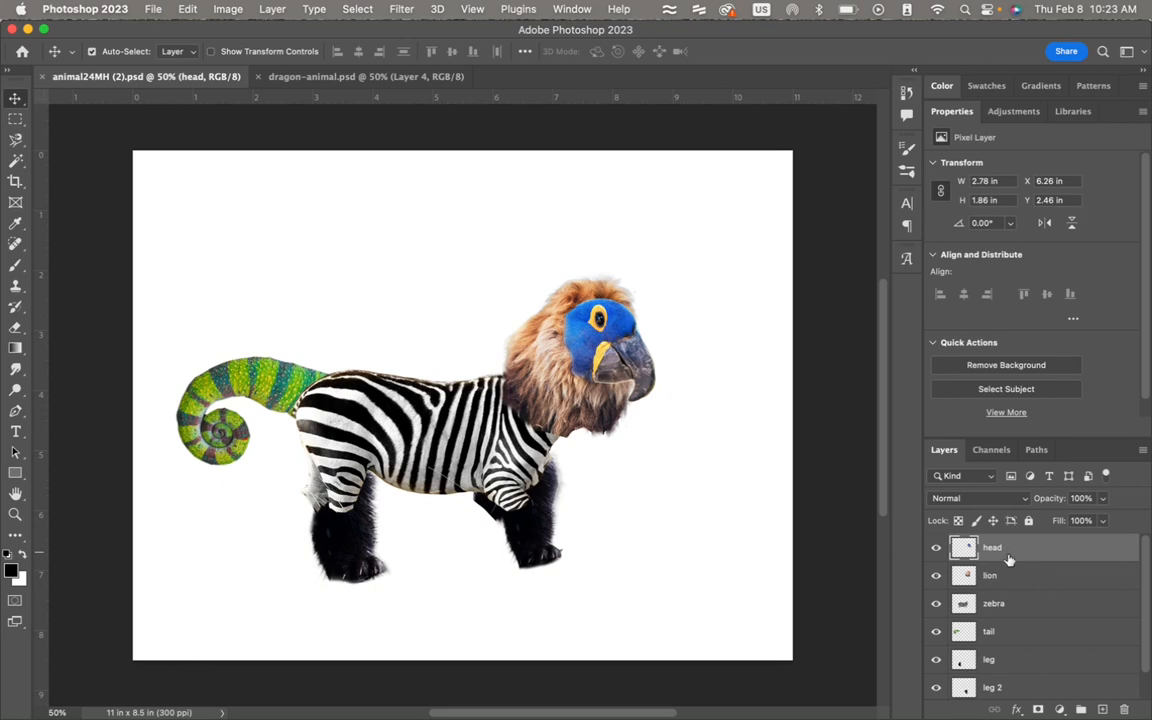
# Step: Select all the layers from head to leg 2 and move the whole animal to about X 1.21 in, Y 1.63 in
pyautogui.scroll(-1, 1016, 606)
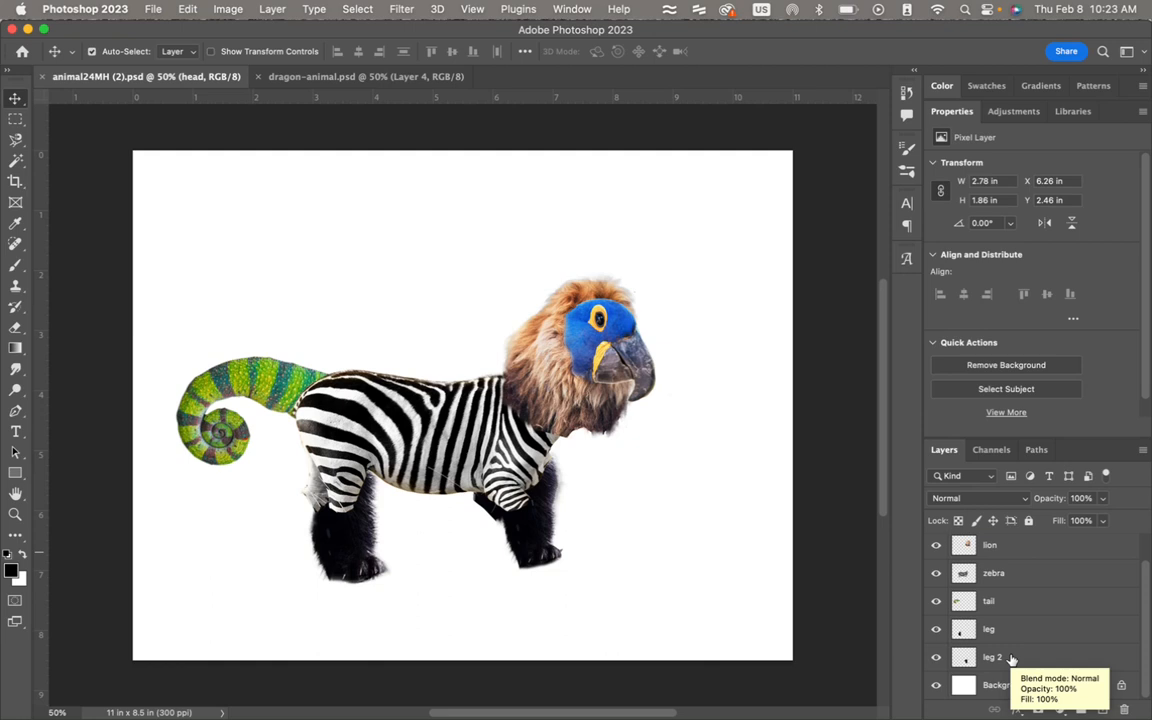
pyautogui.keyDown('shift'); pyautogui.click(1008, 660); pyautogui.keyUp('shift')
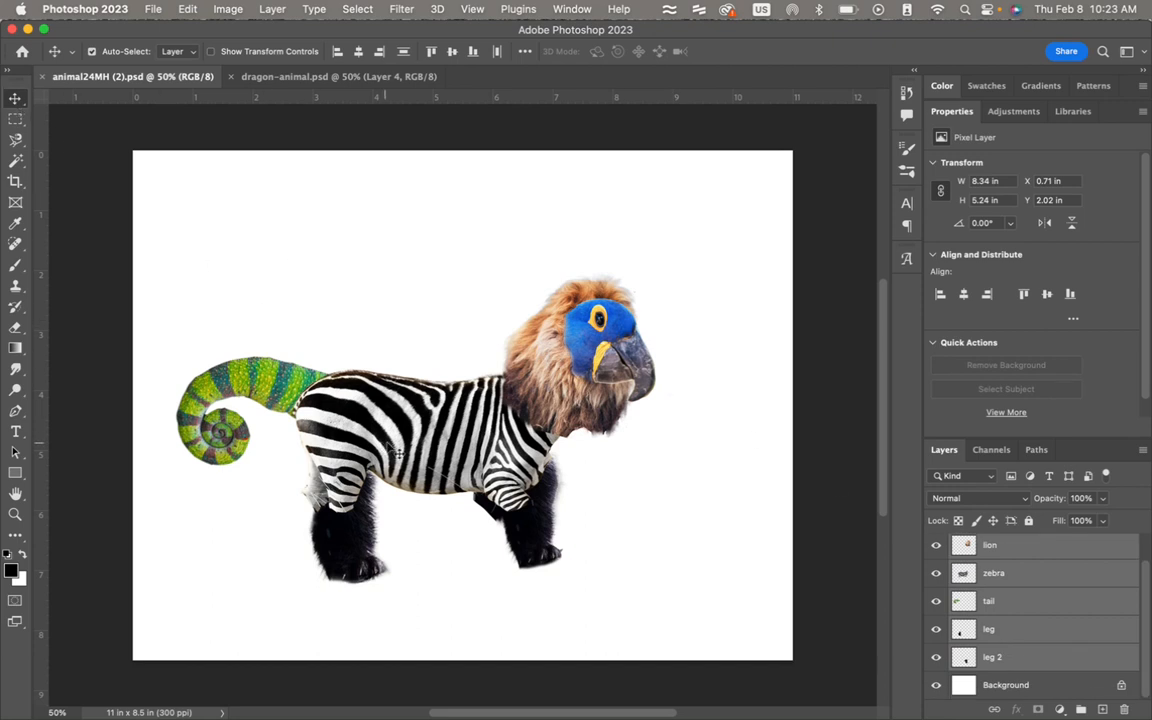
pyautogui.moveTo(352, 405); pyautogui.dragTo(356, 323)
pyautogui.moveTo(390, 365); pyautogui.dragTo(420, 423)
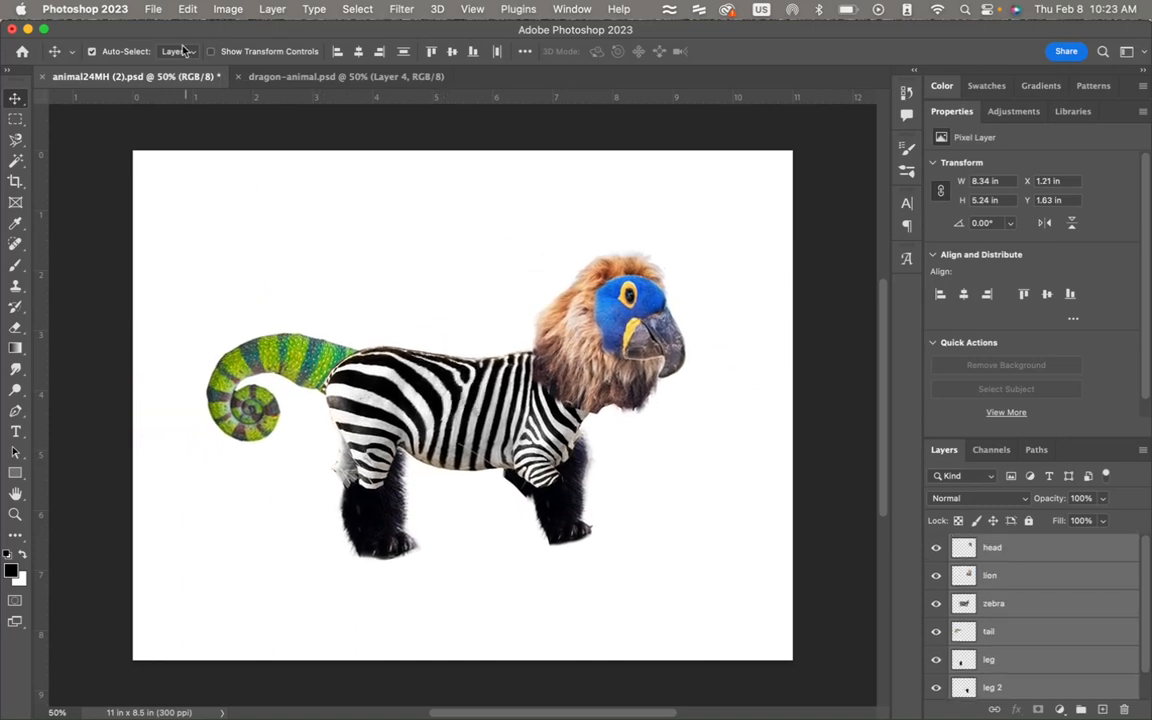
# Step: Free-transform the selected layers together, scaling the animal proportionally to about 109.3% and shifting it toward the canvas's left edge
pyautogui.click(187, 10)
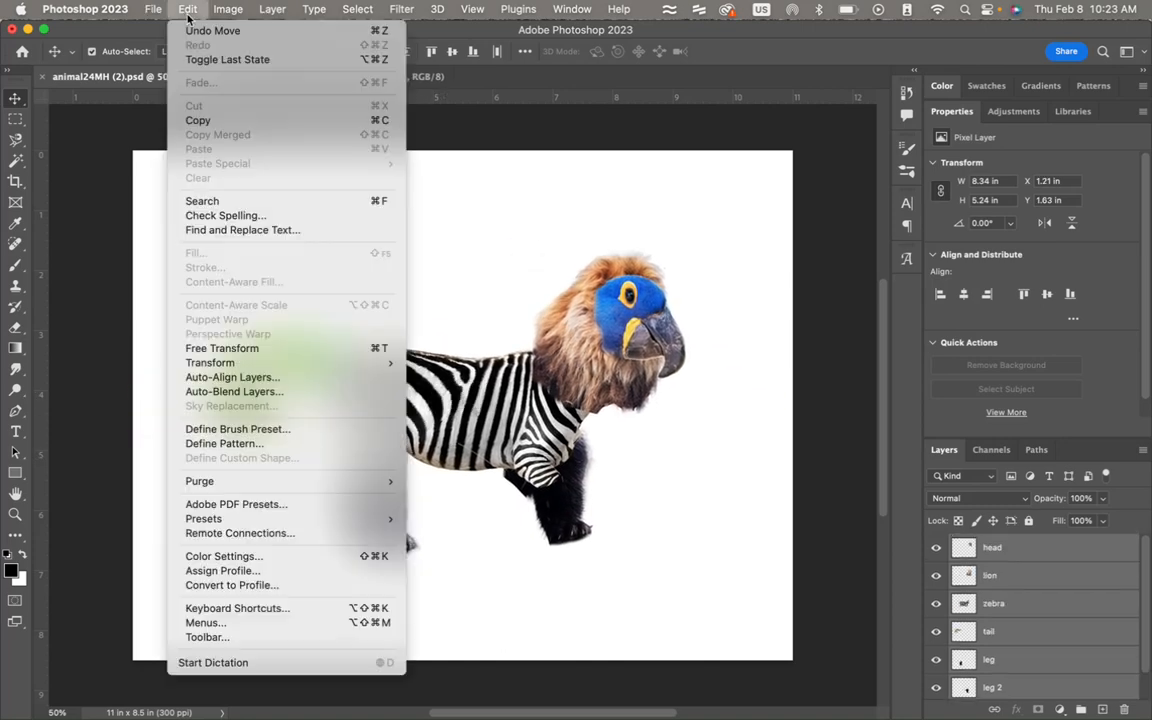
pyautogui.click(243, 350)
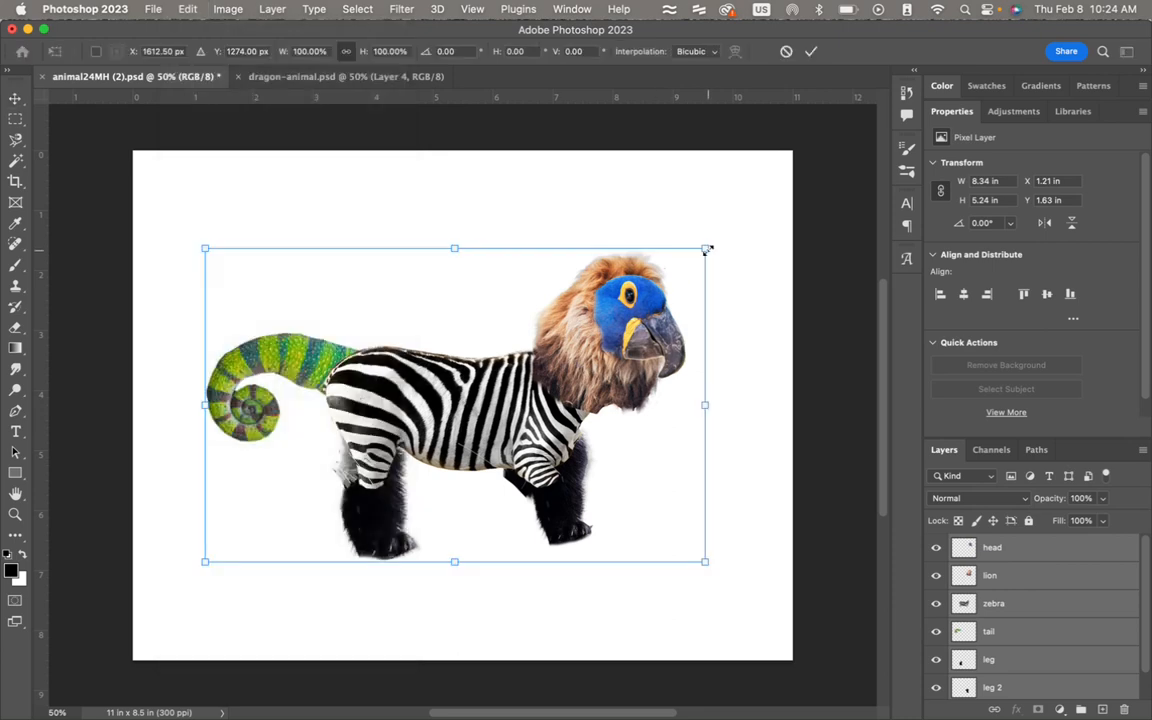
pyautogui.moveTo(706, 250); pyautogui.dragTo(763, 238)
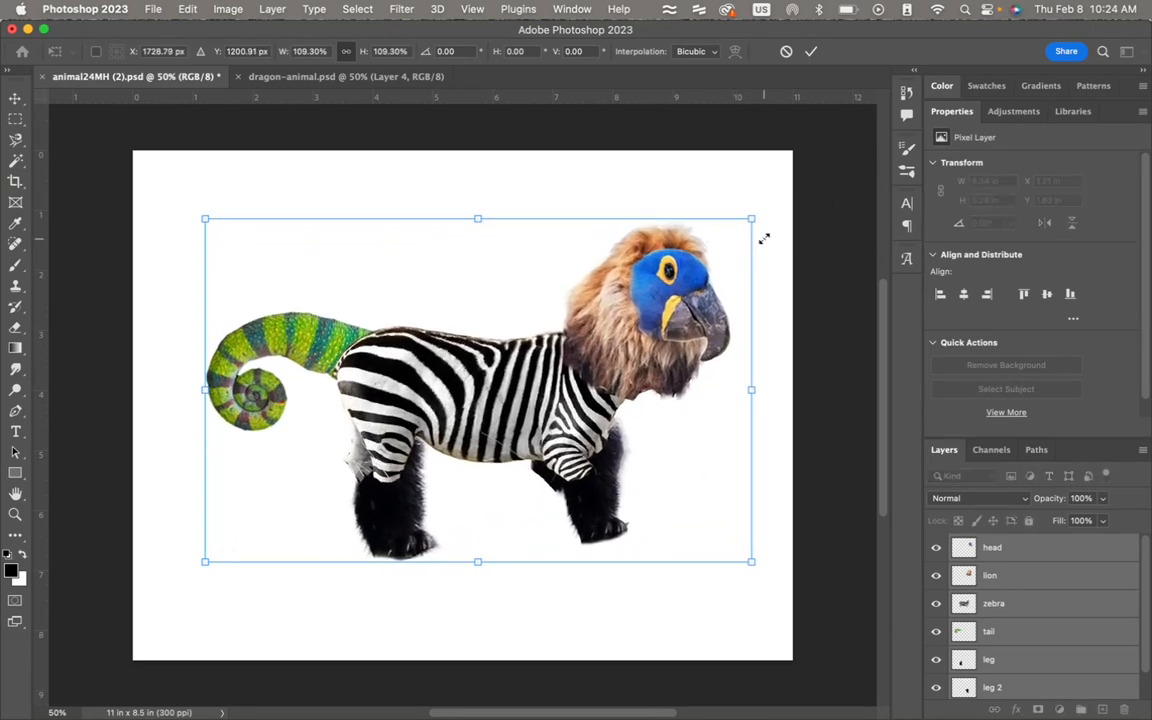
pyautogui.moveTo(677, 302); pyautogui.dragTo(627, 326)
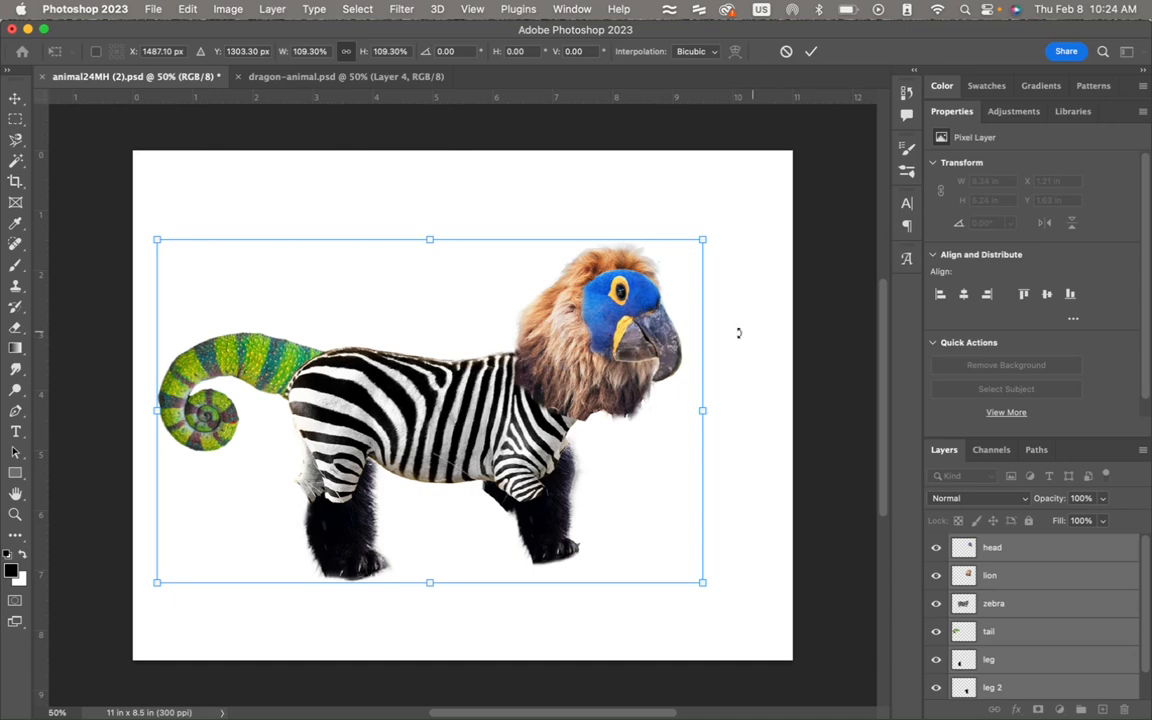
pyautogui.moveTo(612, 357)
pyautogui.mouseDown()
pyautogui.moveTo(649, 348)
pyautogui.moveTo(585, 328)
pyautogui.moveTo(669, 382)
pyautogui.moveTo(650, 333)
pyautogui.moveTo(670, 345)
pyautogui.moveTo(581, 373)
pyautogui.moveTo(604, 369)
pyautogui.mouseUp()
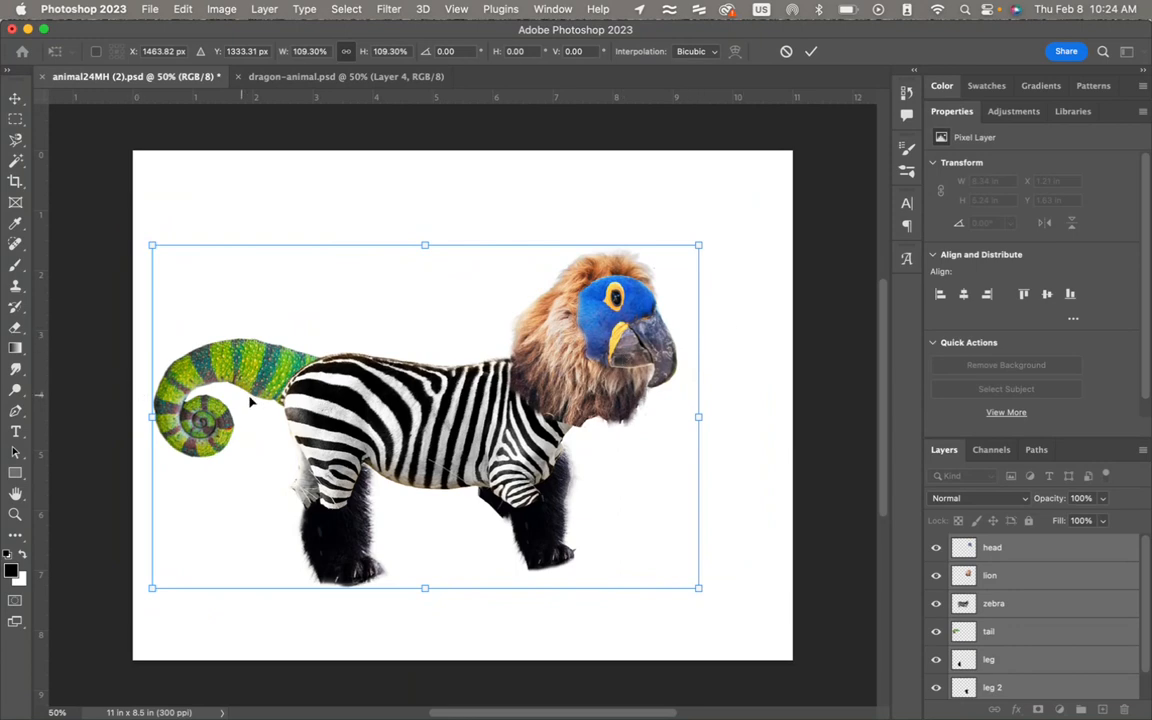
pyautogui.moveTo(325, 408); pyautogui.dragTo(303, 407)
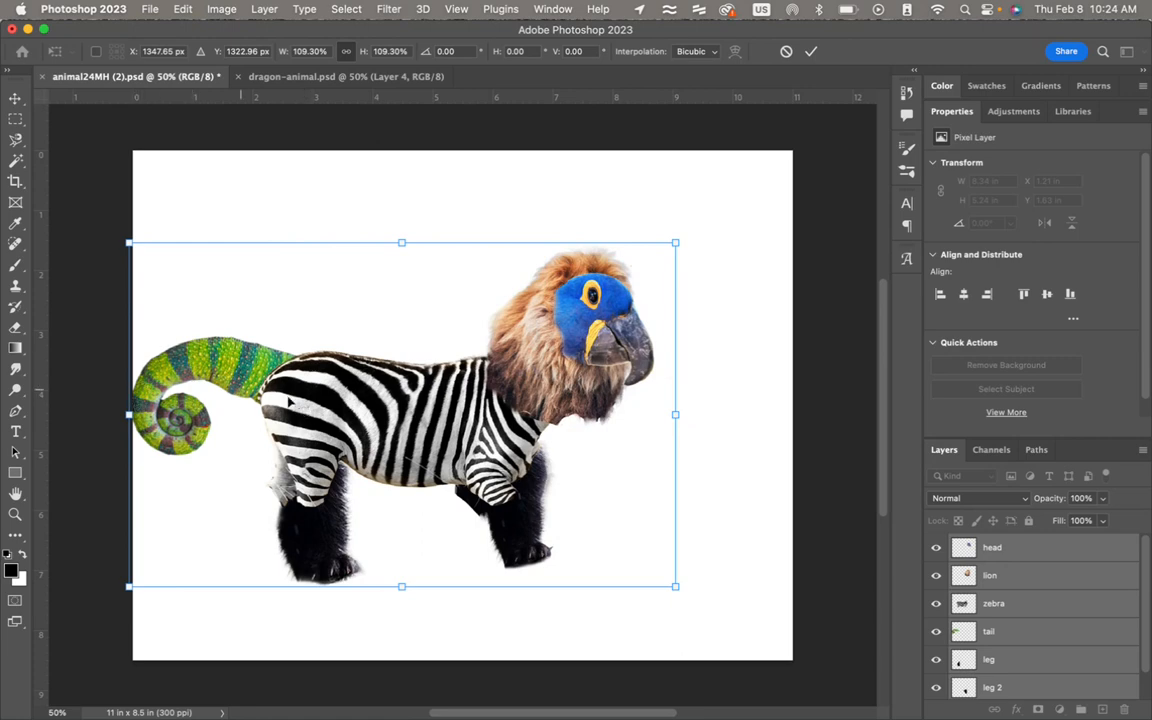
pyautogui.moveTo(331, 413); pyautogui.dragTo(340, 413)
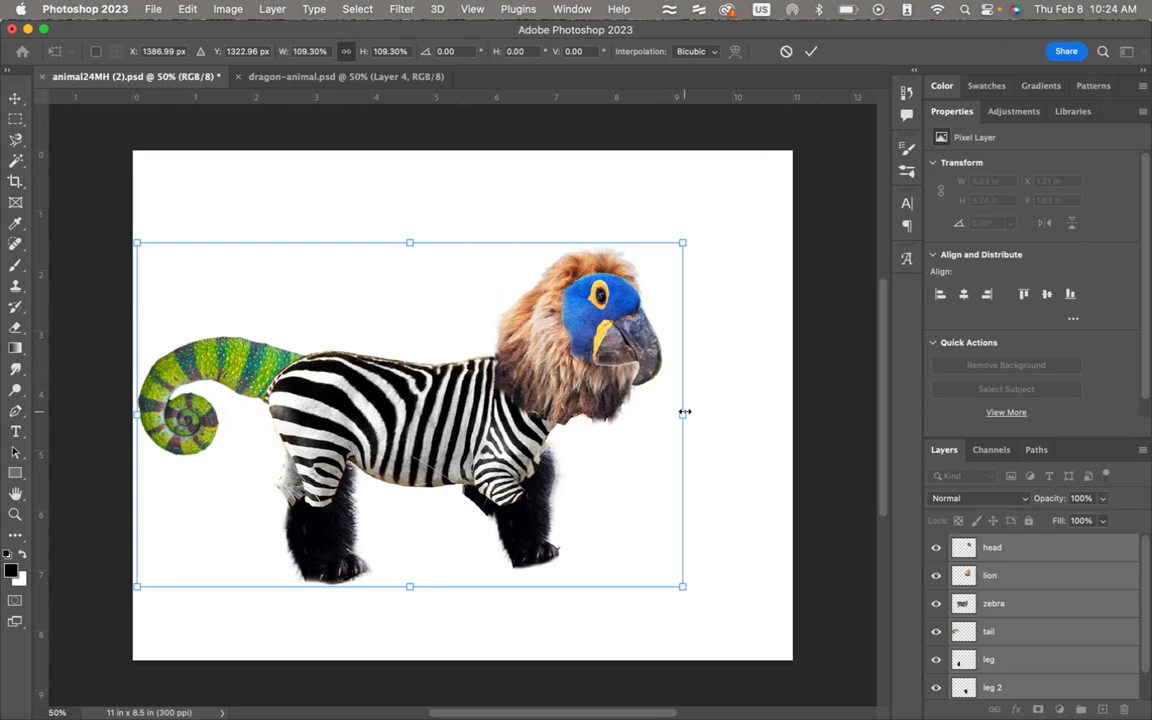
# Step: Enlarge the animal to about 118.3%, reposition it at about X 0.31 in, Y 1.27 in, and apply the transform
pyautogui.moveTo(683, 242); pyautogui.dragTo(728, 214)
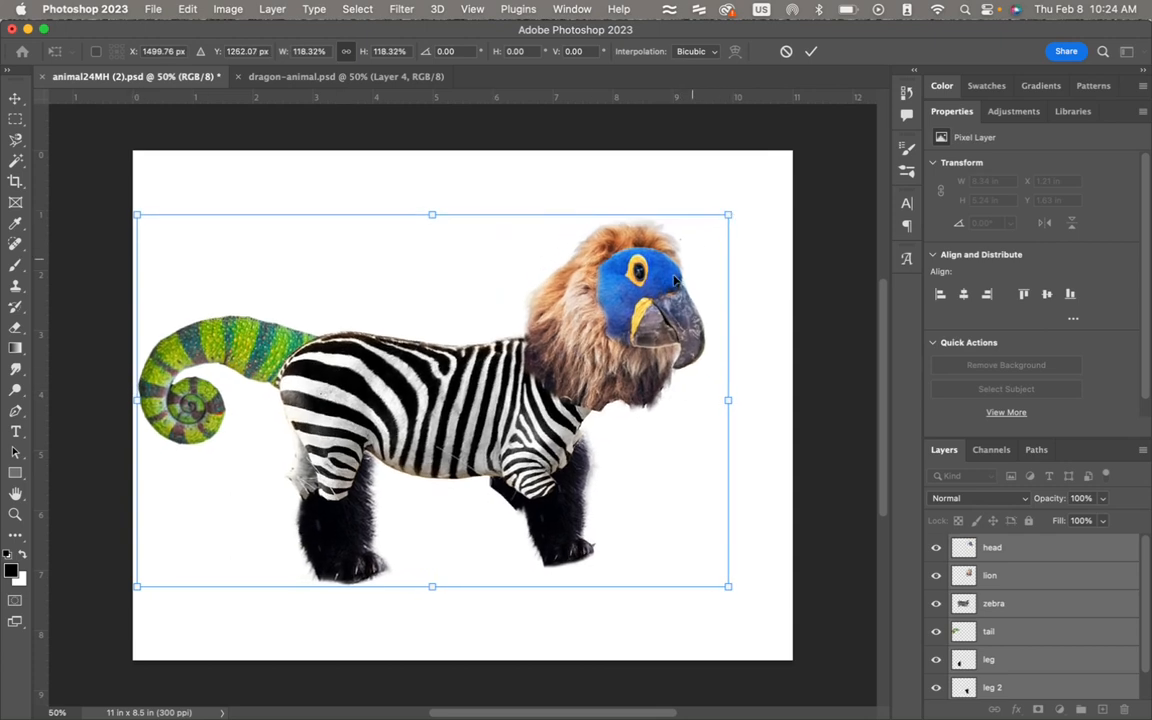
pyautogui.moveTo(644, 300); pyautogui.dragTo(644, 312)
pyautogui.moveTo(565, 364)
pyautogui.mouseDown()
pyautogui.moveTo(576, 348)
pyautogui.moveTo(598, 364)
pyautogui.moveTo(621, 348)
pyautogui.moveTo(662, 350)
pyautogui.moveTo(493, 378)
pyautogui.moveTo(525, 344)
pyautogui.moveTo(620, 324)
pyautogui.moveTo(548, 339)
pyautogui.moveTo(566, 368)
pyautogui.mouseUp()
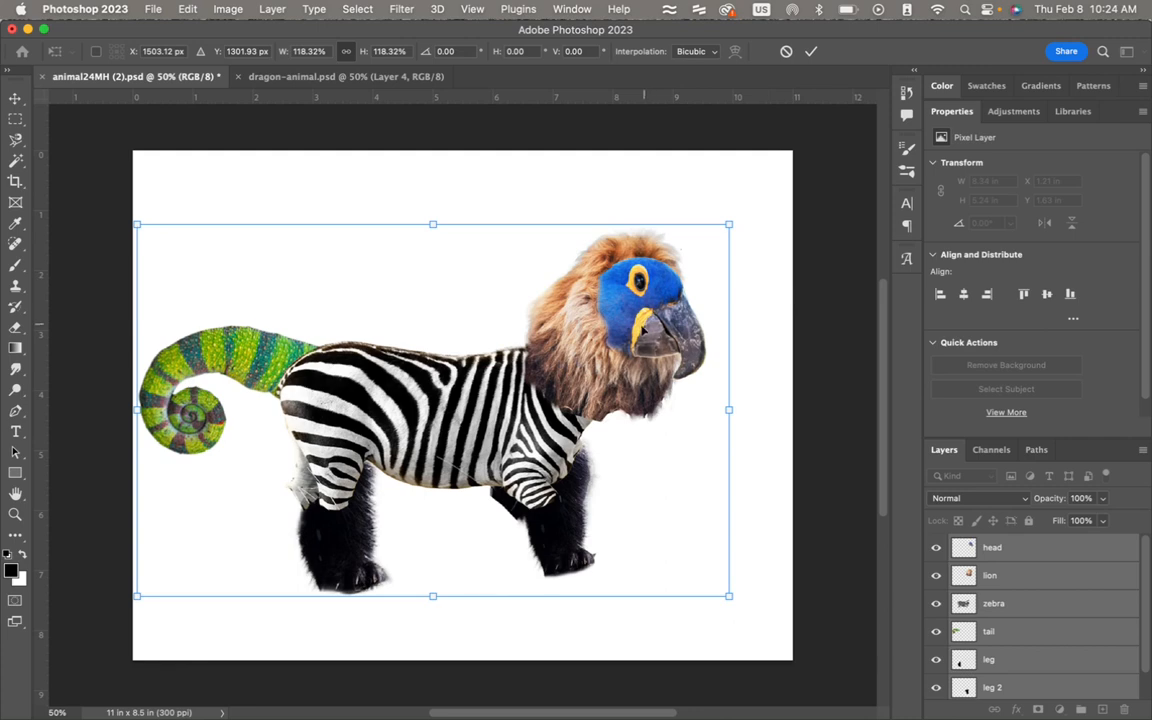
pyautogui.moveTo(638, 297); pyautogui.dragTo(651, 337)
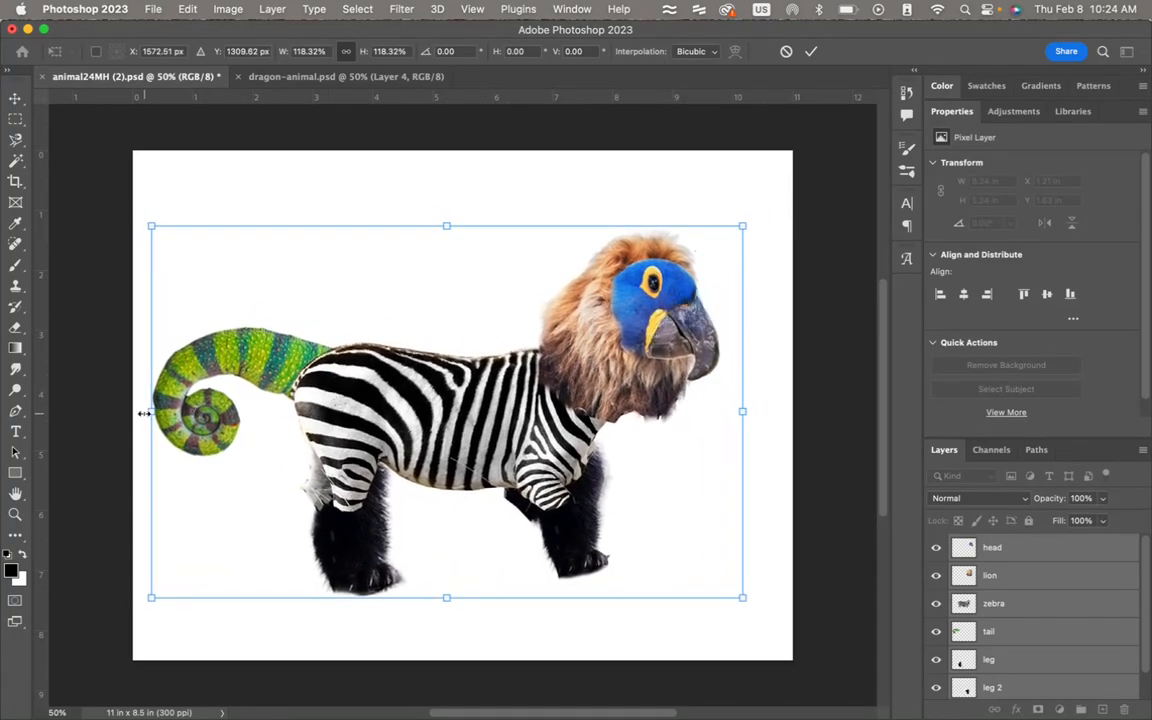
pyautogui.press('Return')
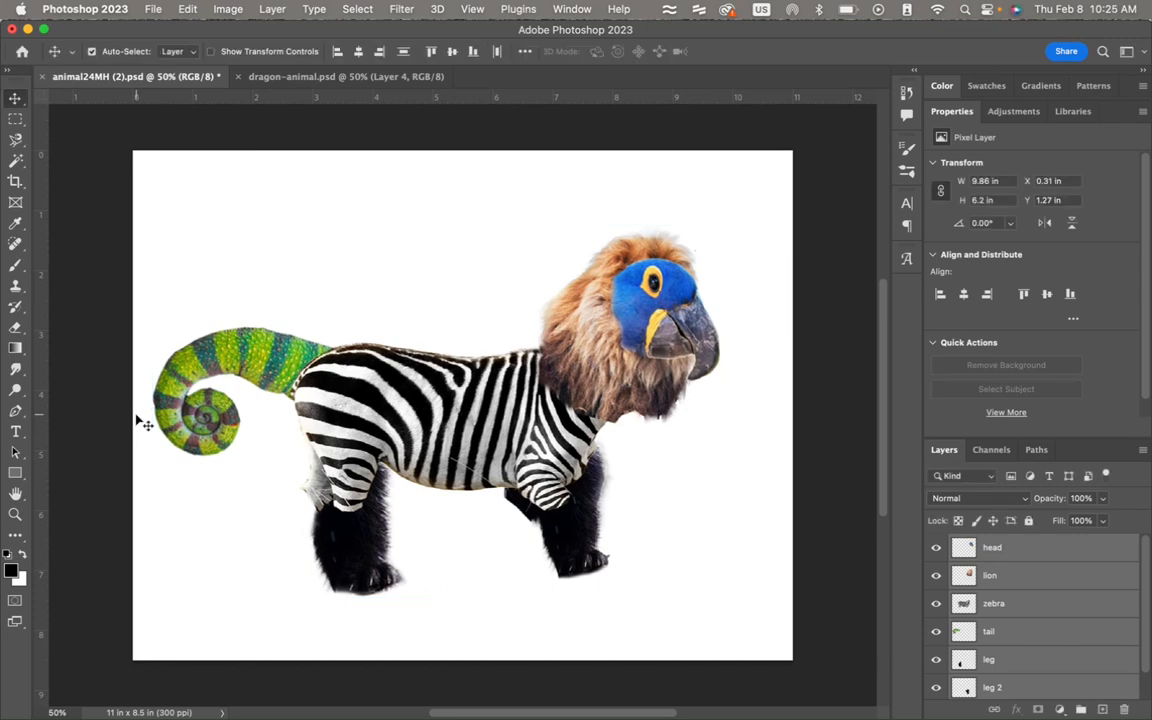
pyautogui.click(1033, 607)
pyautogui.click(1027, 577)
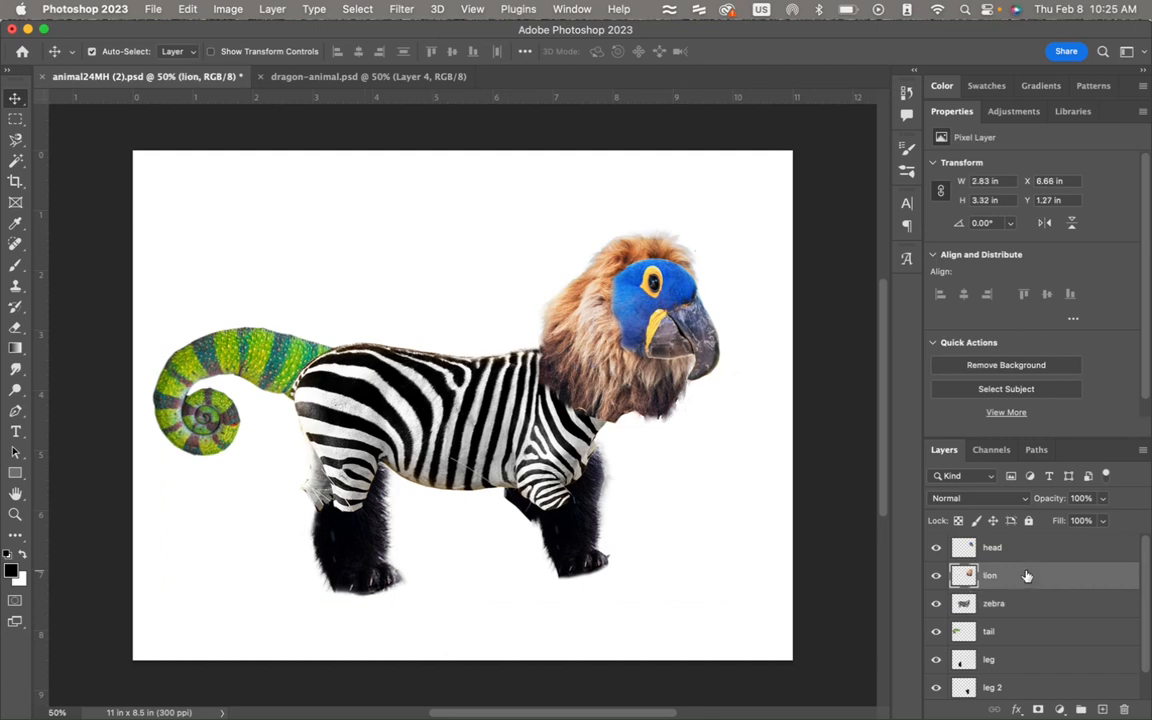
pyautogui.click(1029, 612)
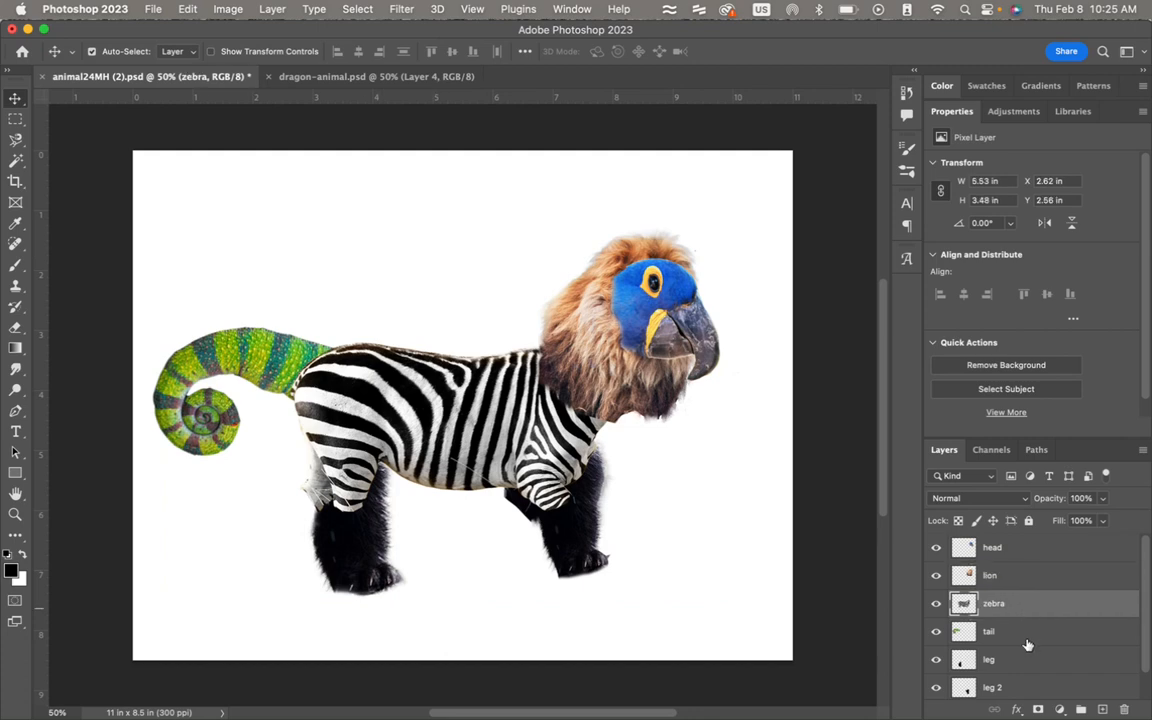
pyautogui.click(1027, 640)
pyautogui.click(1024, 590)
pyautogui.click(1025, 553)
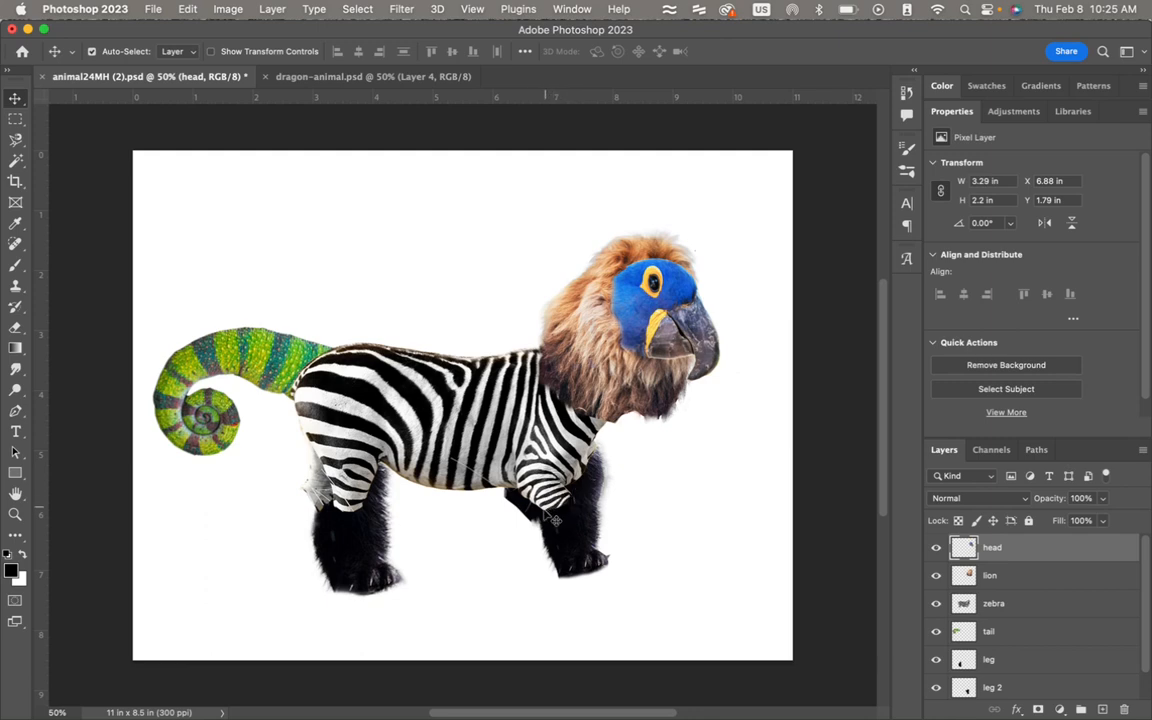
# Step: Start a Warp on the leg 2 layer and bend the front edge of the upper leg inward to slim it
pyautogui.click(1023, 661)
pyautogui.scroll(-1, 1025, 665)
pyautogui.click(1014, 659)
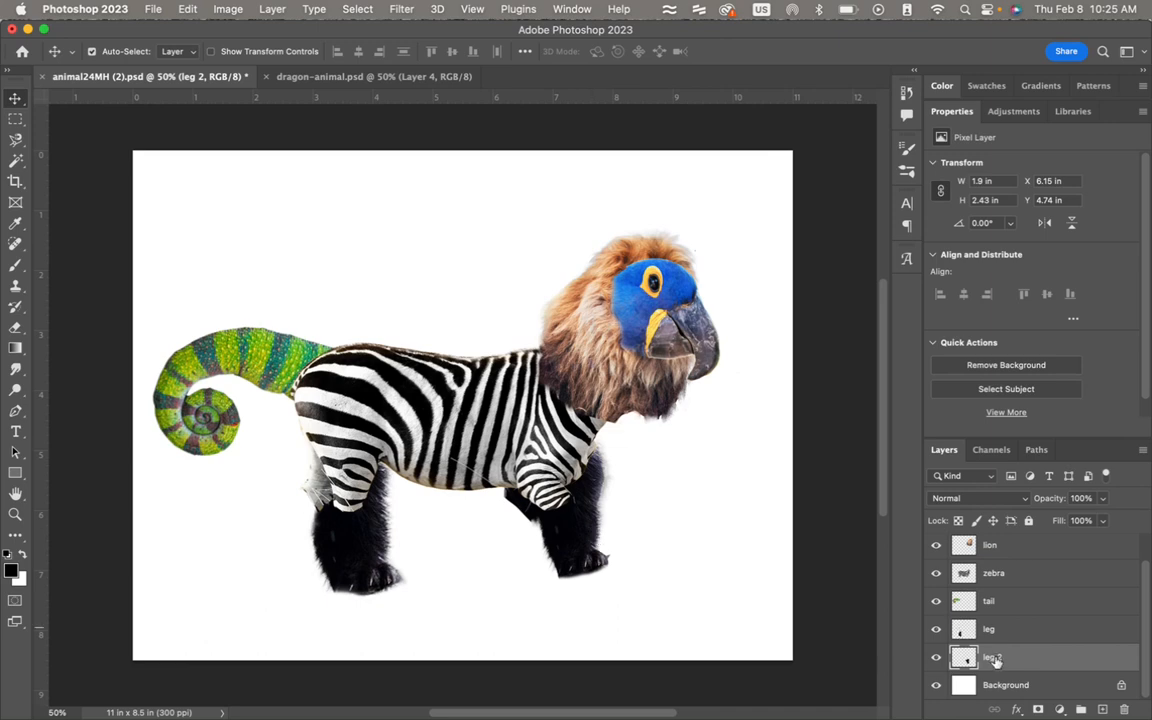
pyautogui.click(187, 10)
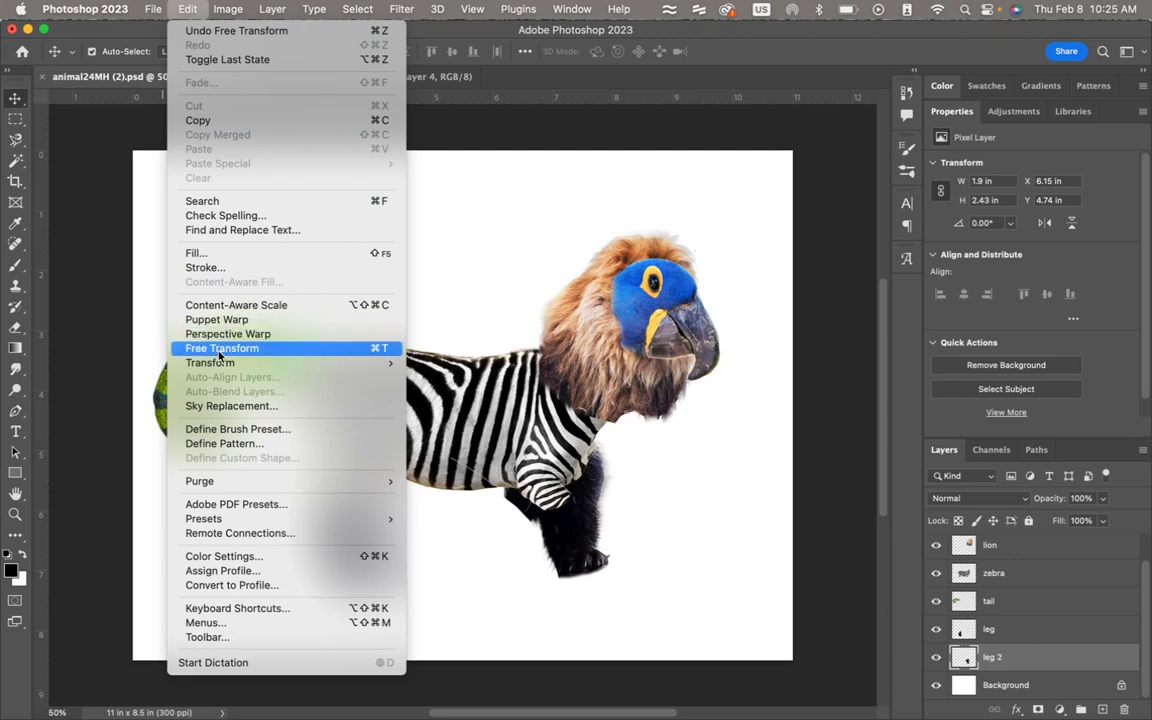
pyautogui.moveTo(224, 366)
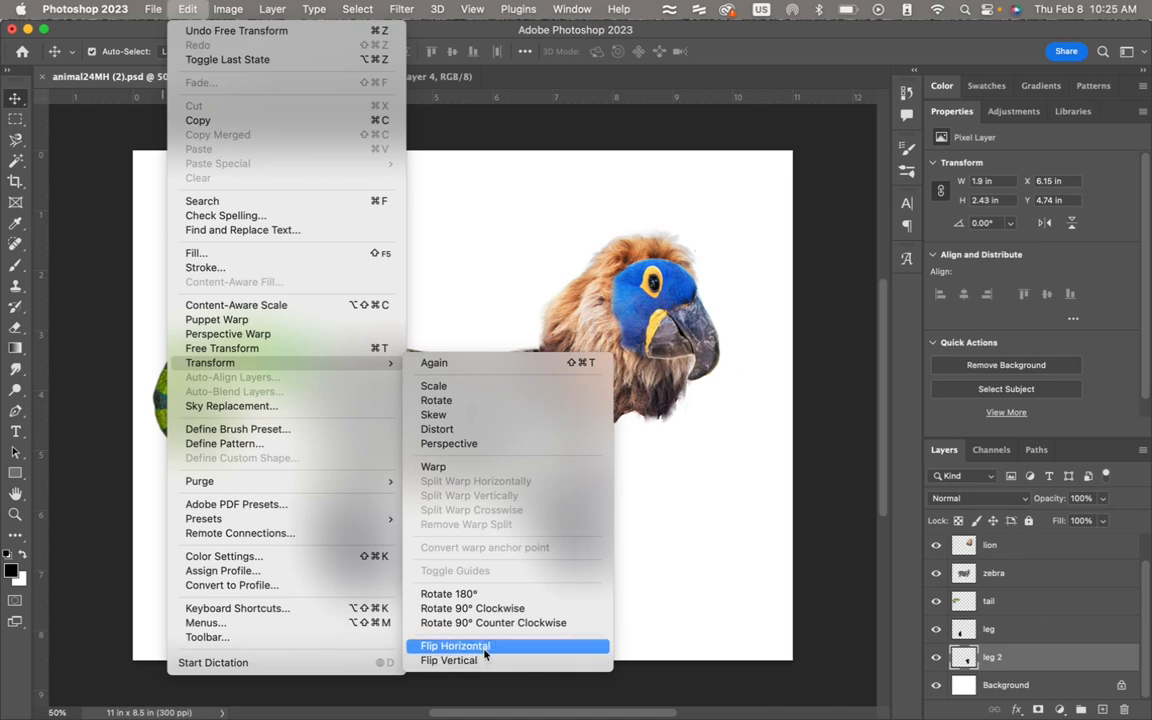
pyautogui.click(494, 468)
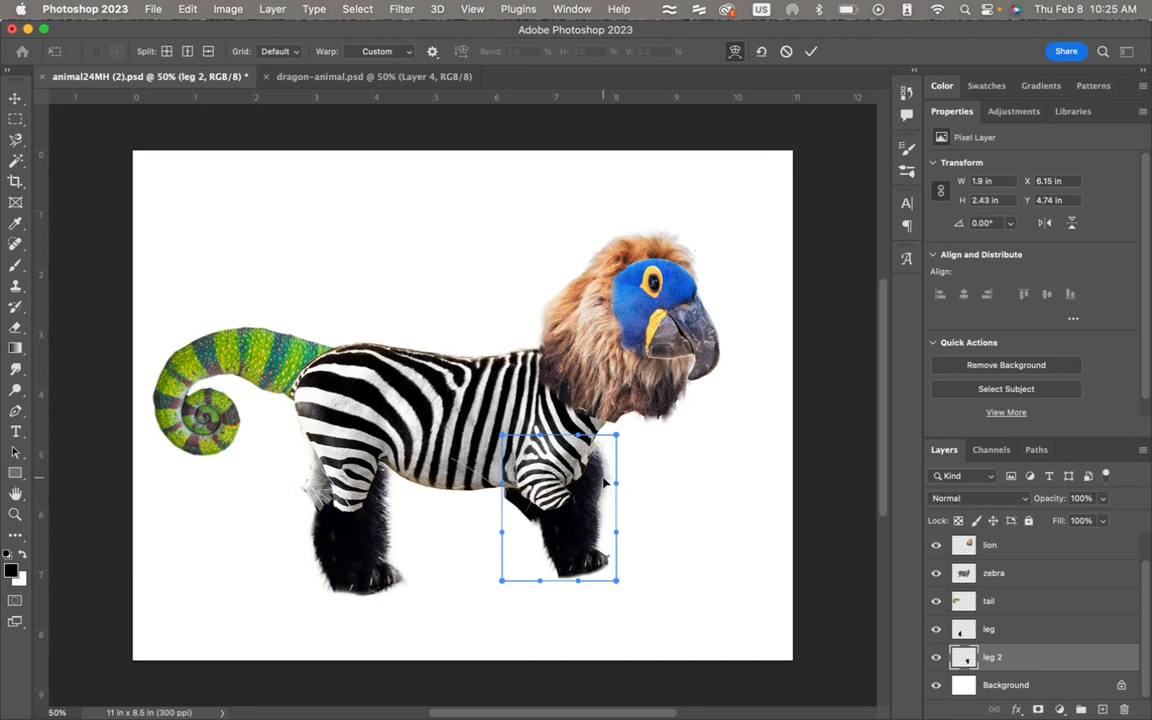
pyautogui.scroll(3, 604, 483)
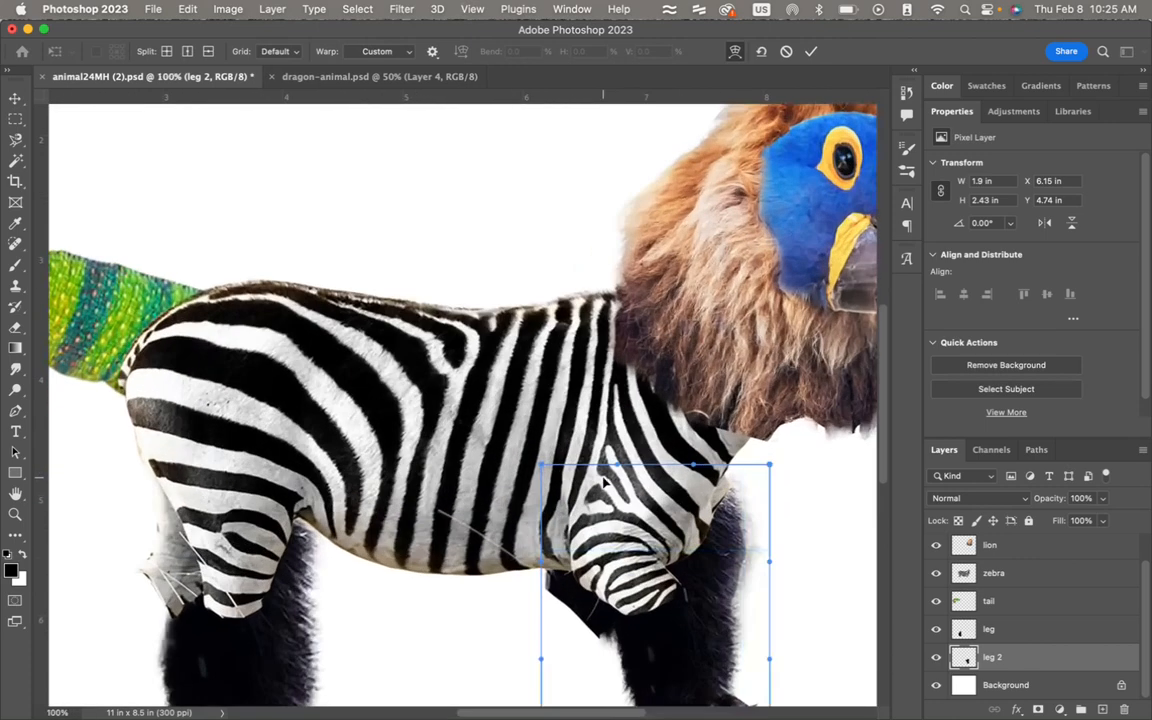
pyautogui.scroll(2, 604, 483)
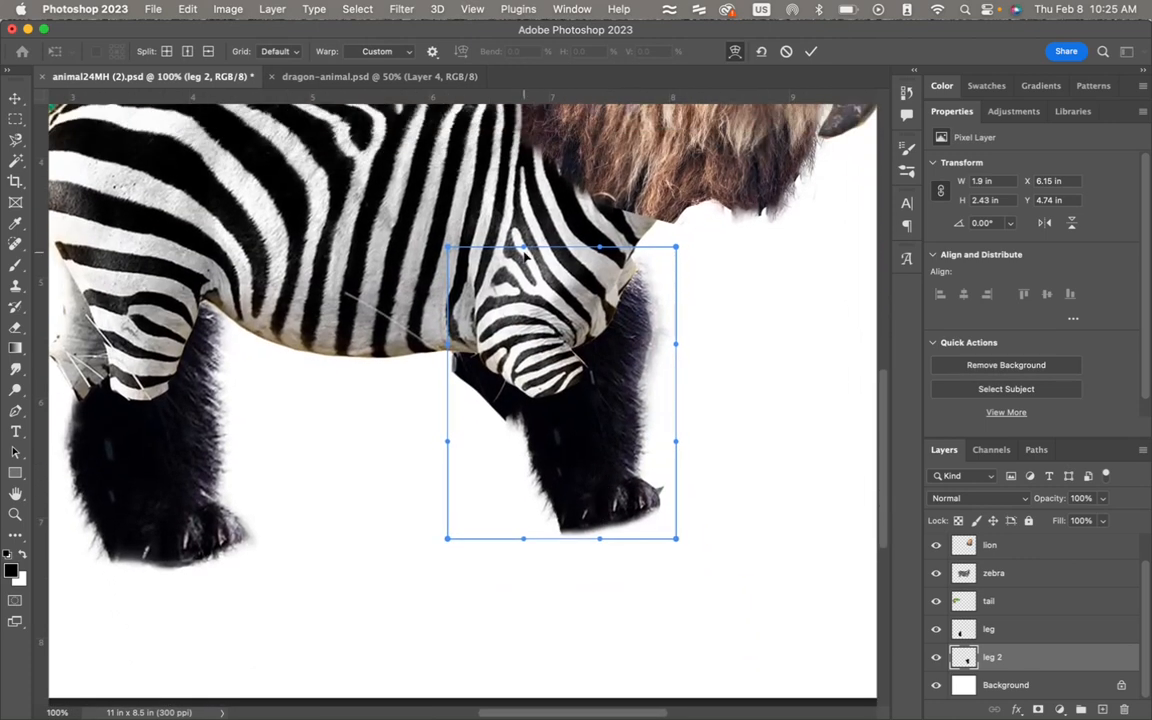
pyautogui.moveTo(676, 250); pyautogui.dragTo(649, 277)
pyautogui.moveTo(676, 347); pyautogui.dragTo(573, 394)
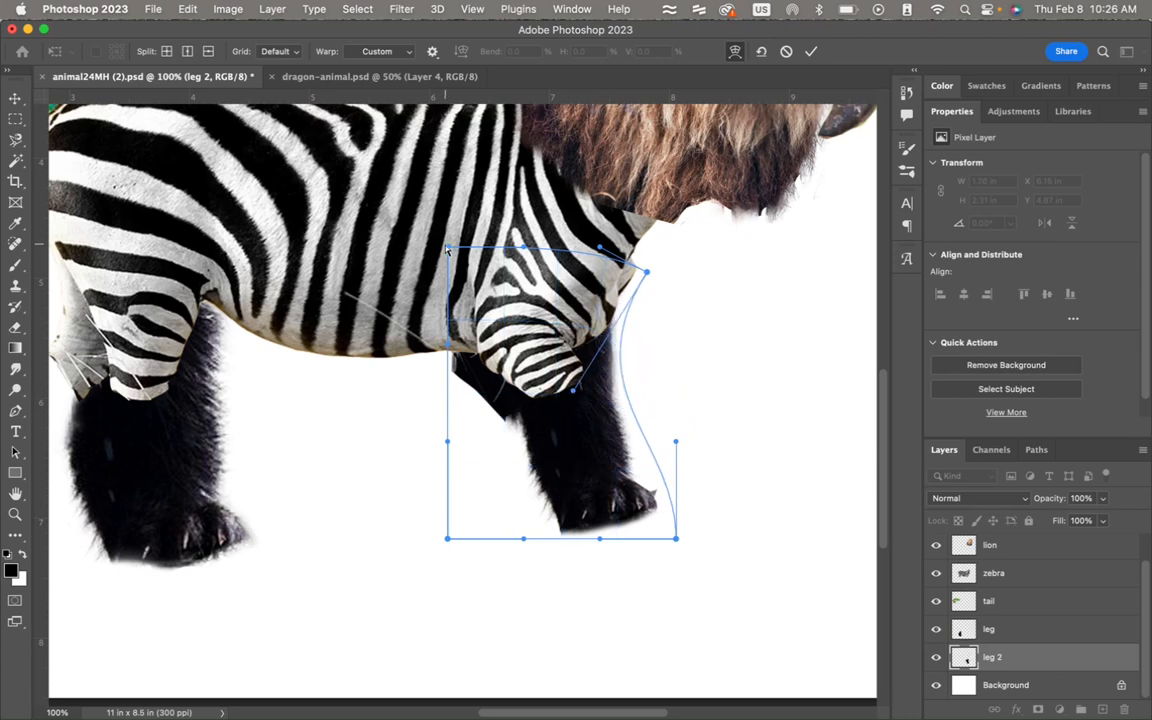
# Step: Warp the rear upper part of the front leg so its protruding black fur tucks behind the zebra body
pyautogui.moveTo(449, 250); pyautogui.dragTo(455, 284)
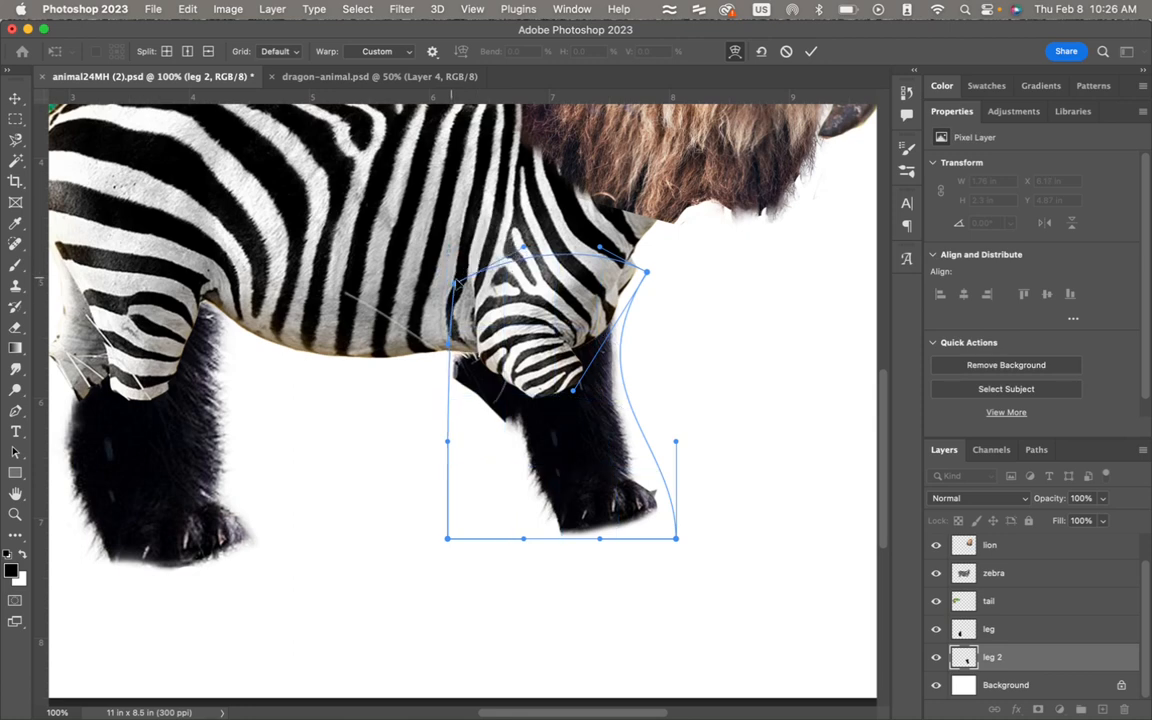
pyautogui.moveTo(499, 332); pyautogui.dragTo(514, 369)
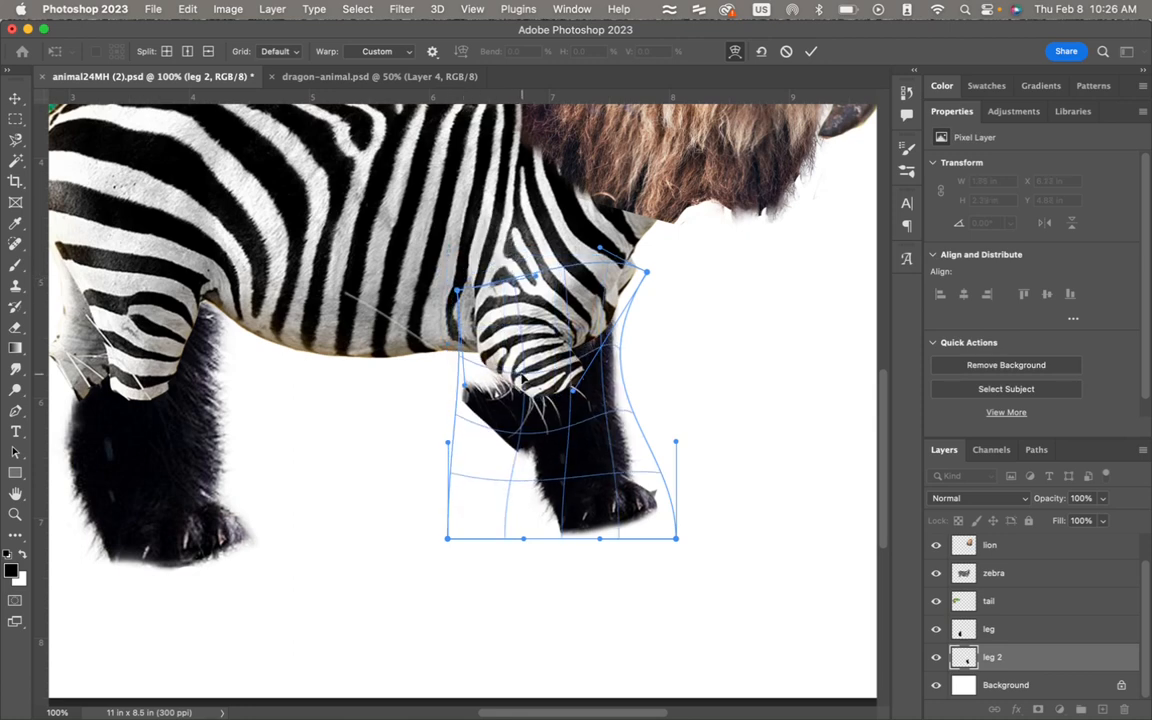
pyautogui.moveTo(464, 384); pyautogui.dragTo(510, 338)
pyautogui.moveTo(512, 391); pyautogui.dragTo(531, 433)
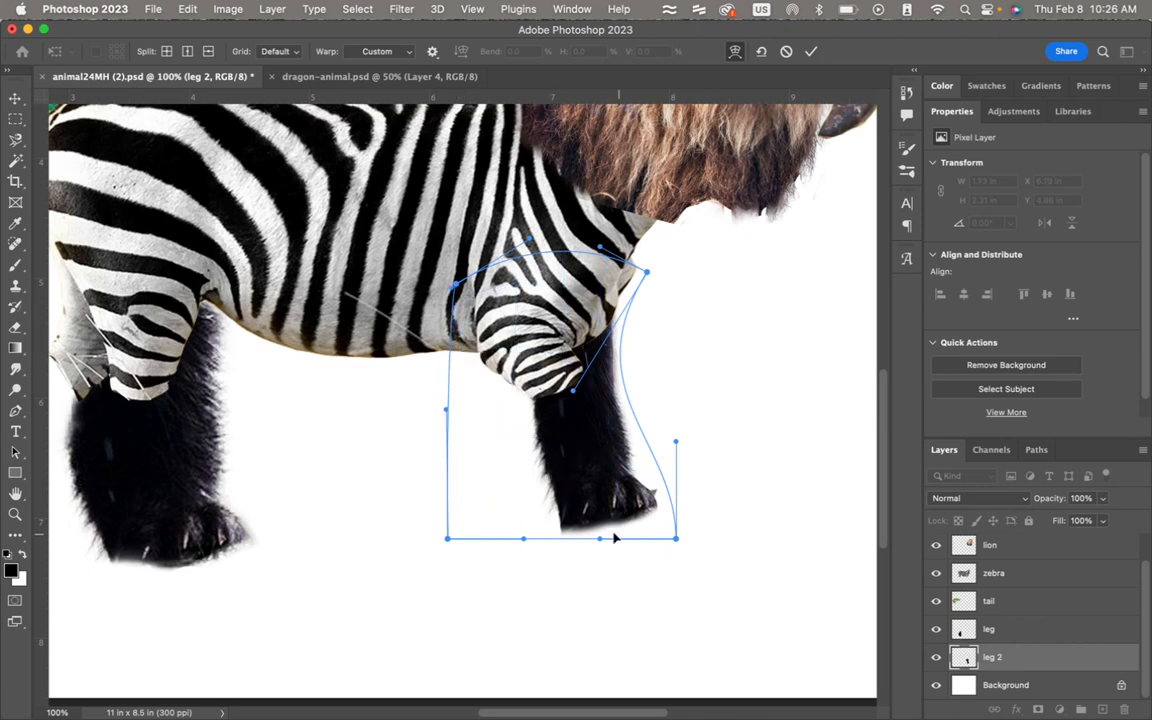
# Step: Stretch the front leg's foot downward and forward, narrow the leg's top under the zebra body, and apply the warp
pyautogui.moveTo(599, 541); pyautogui.dragTo(591, 566)
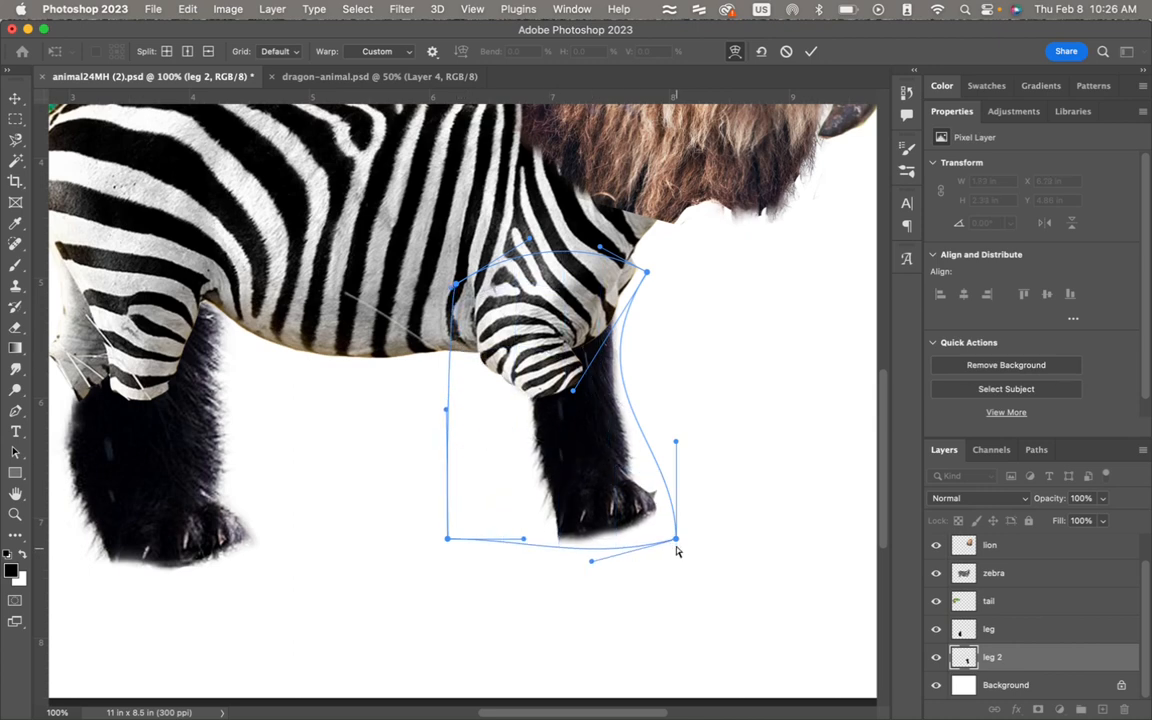
pyautogui.moveTo(676, 543); pyautogui.dragTo(704, 560)
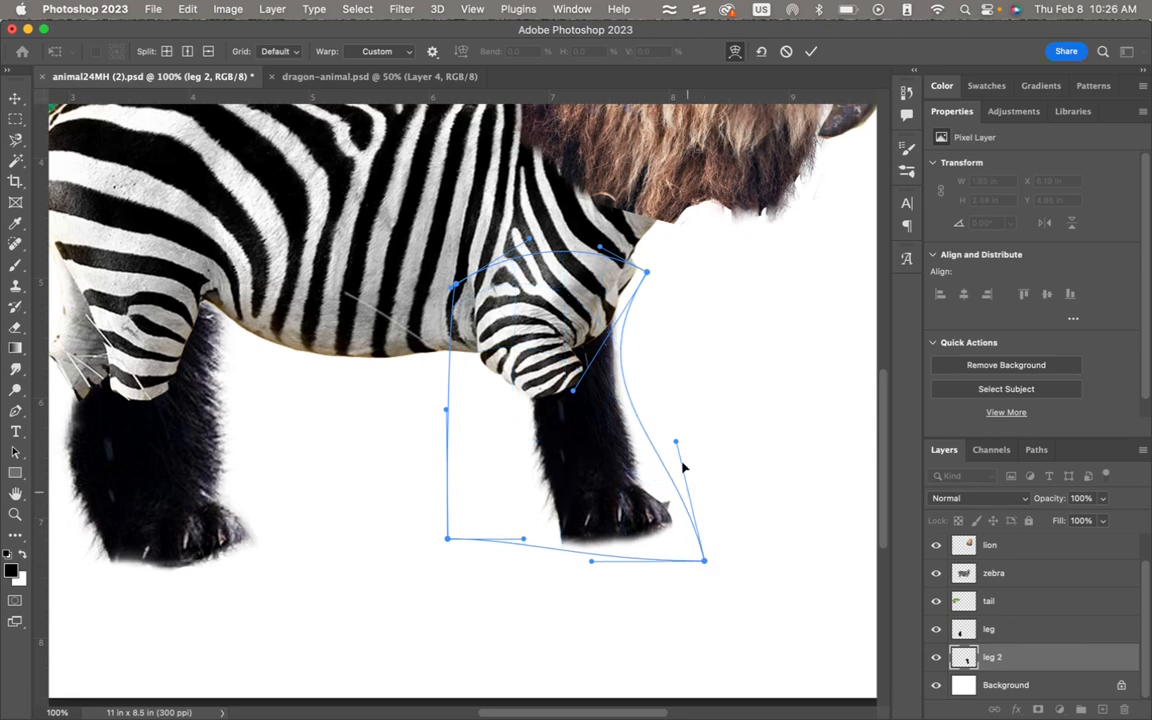
pyautogui.moveTo(676, 443); pyautogui.dragTo(738, 499)
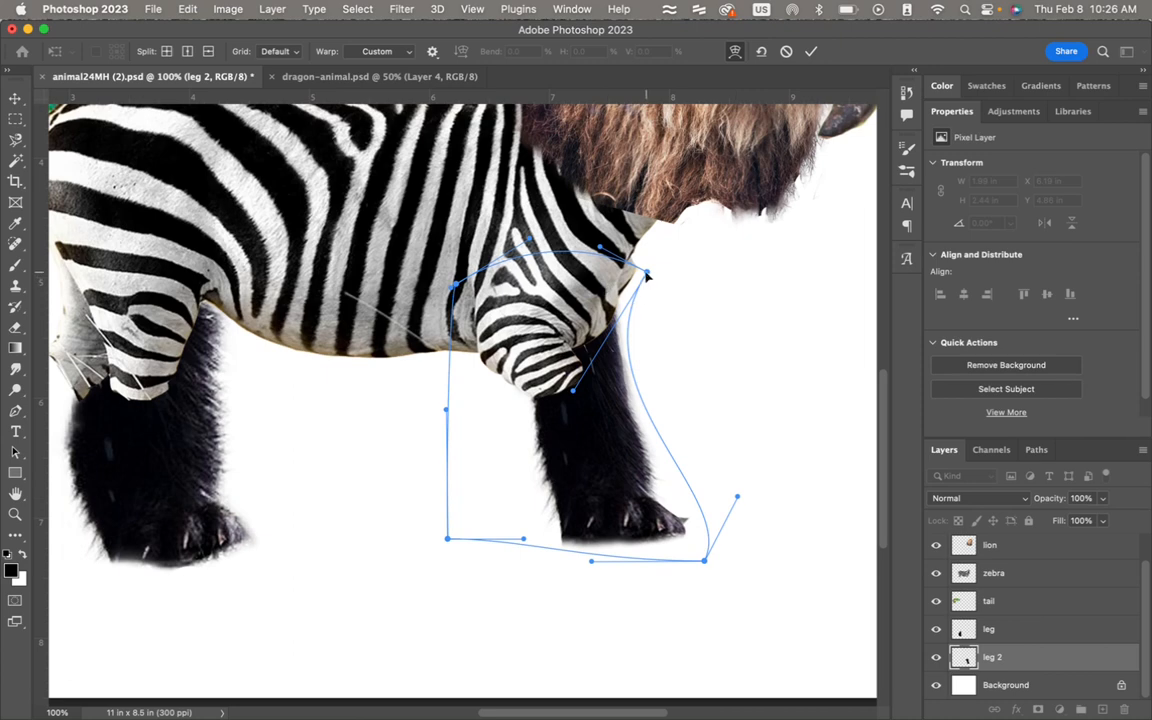
pyautogui.moveTo(647, 273); pyautogui.dragTo(585, 287)
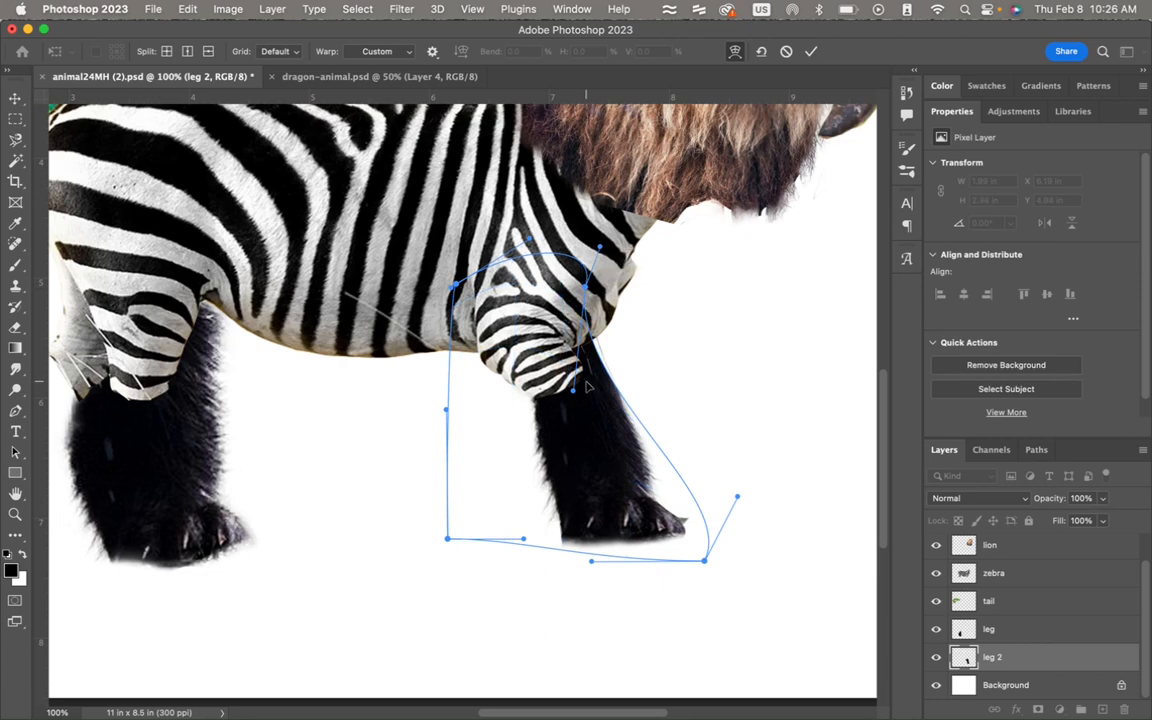
pyautogui.moveTo(584, 384); pyautogui.dragTo(575, 388)
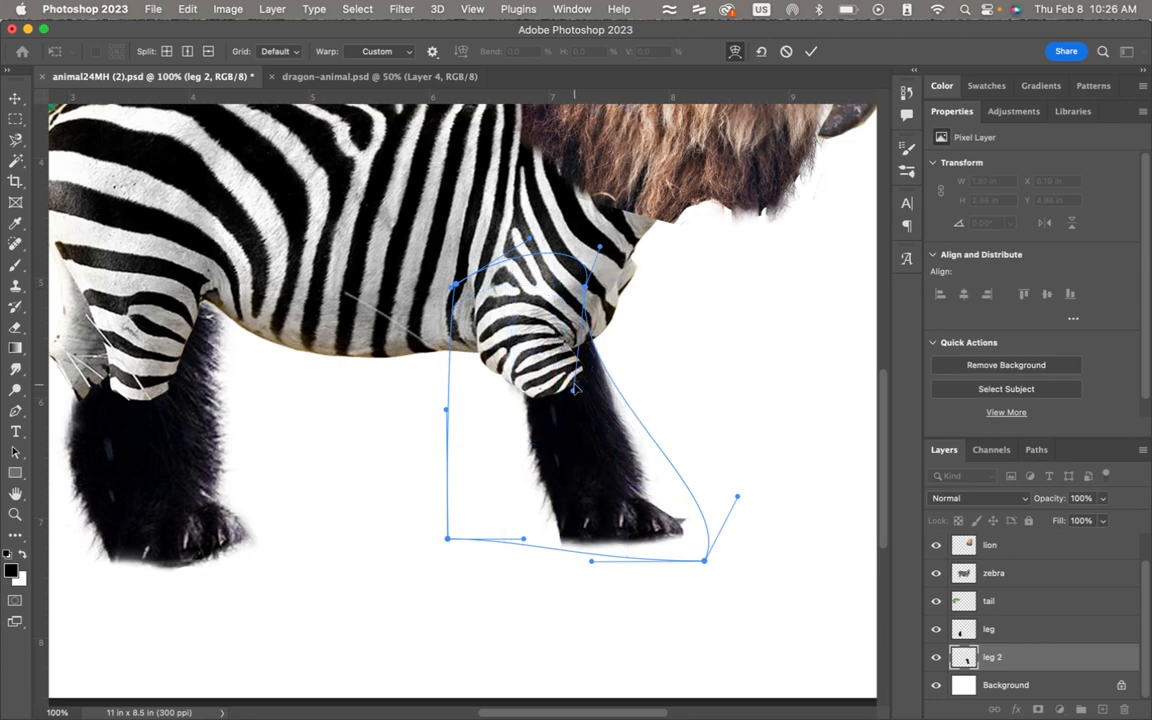
pyautogui.press('Return')
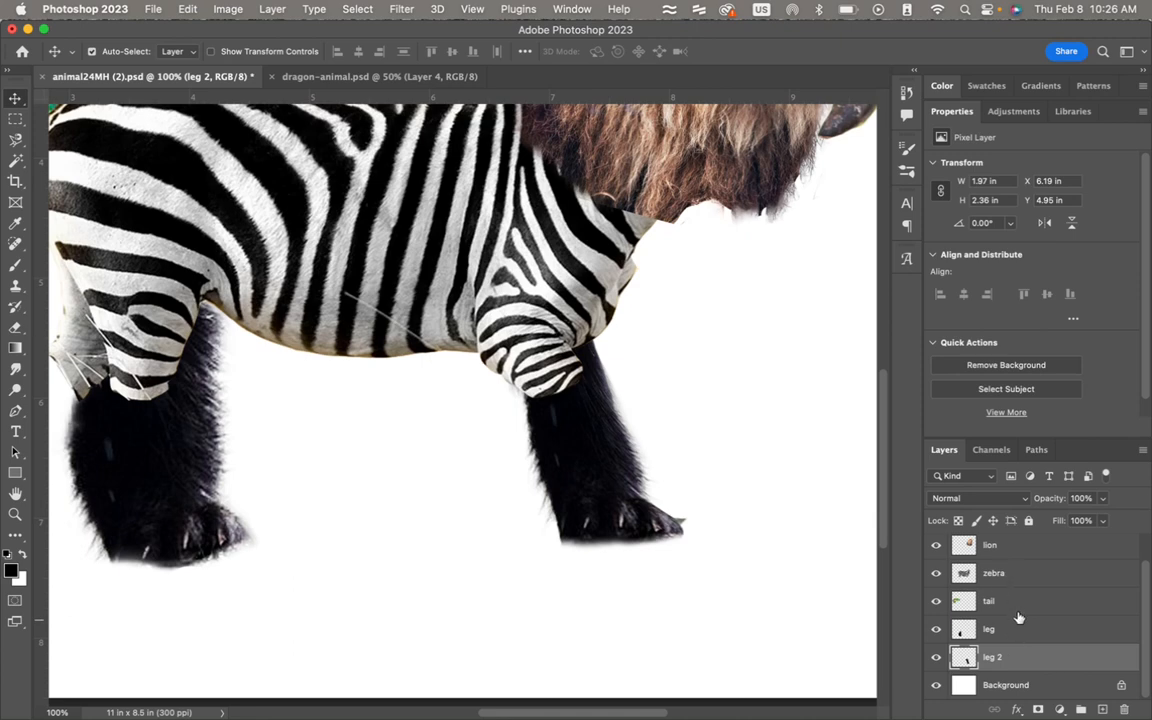
# Step: Start a Warp on the zebra layer, pull its lower front corner down, and bulge the chest forward toward the mane
pyautogui.click(1016, 576)
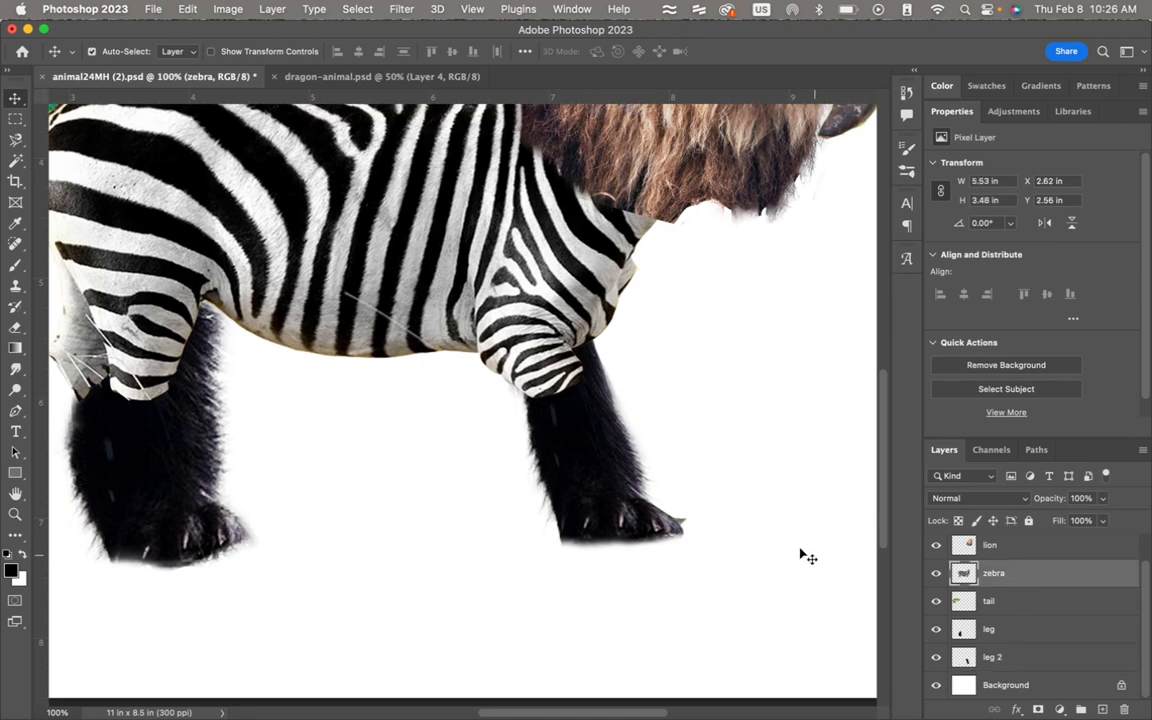
pyautogui.click(188, 10)
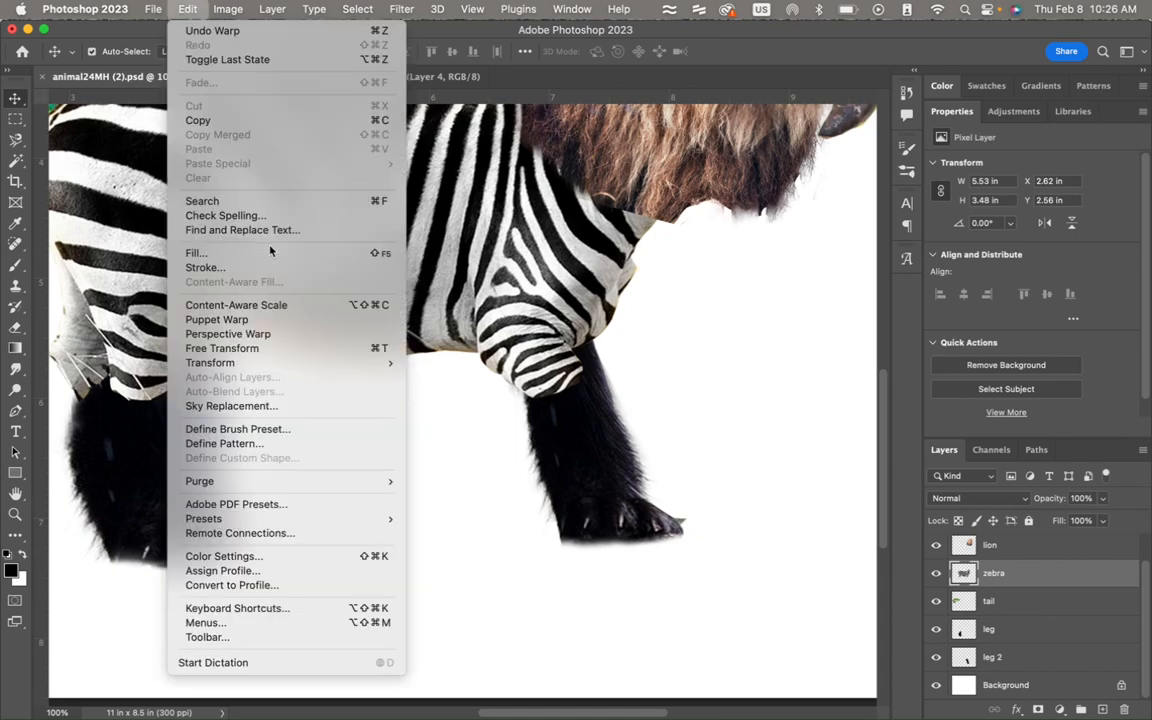
pyautogui.moveTo(264, 370)
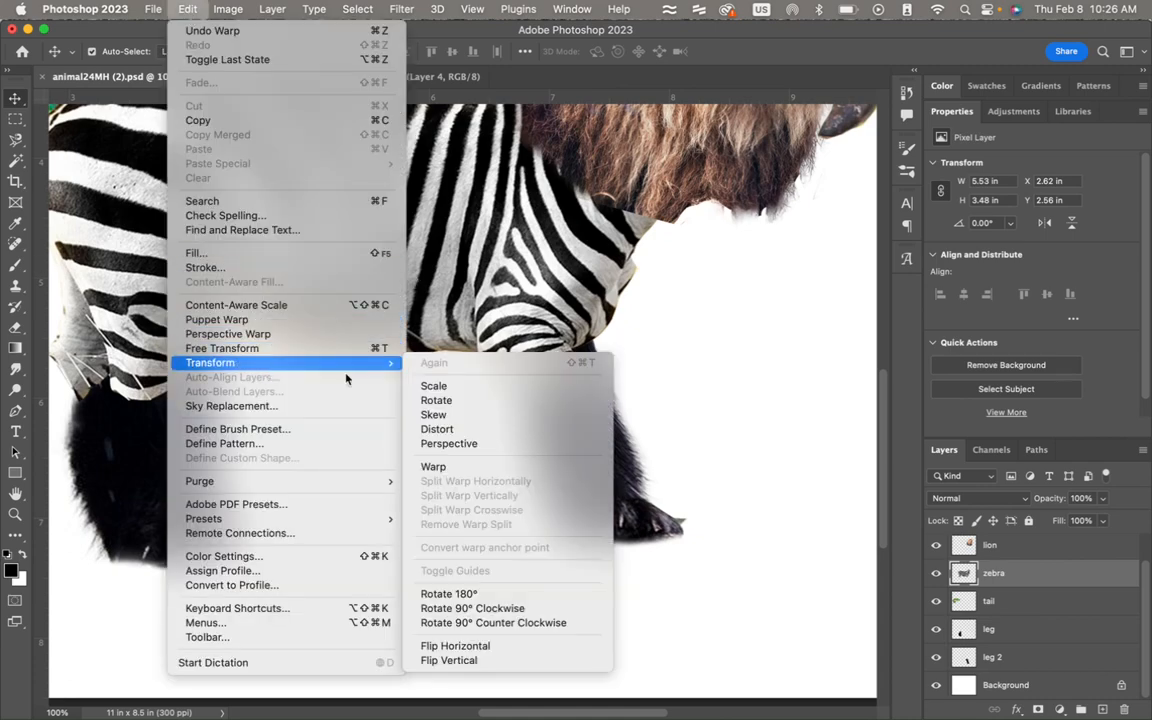
pyautogui.click(440, 467)
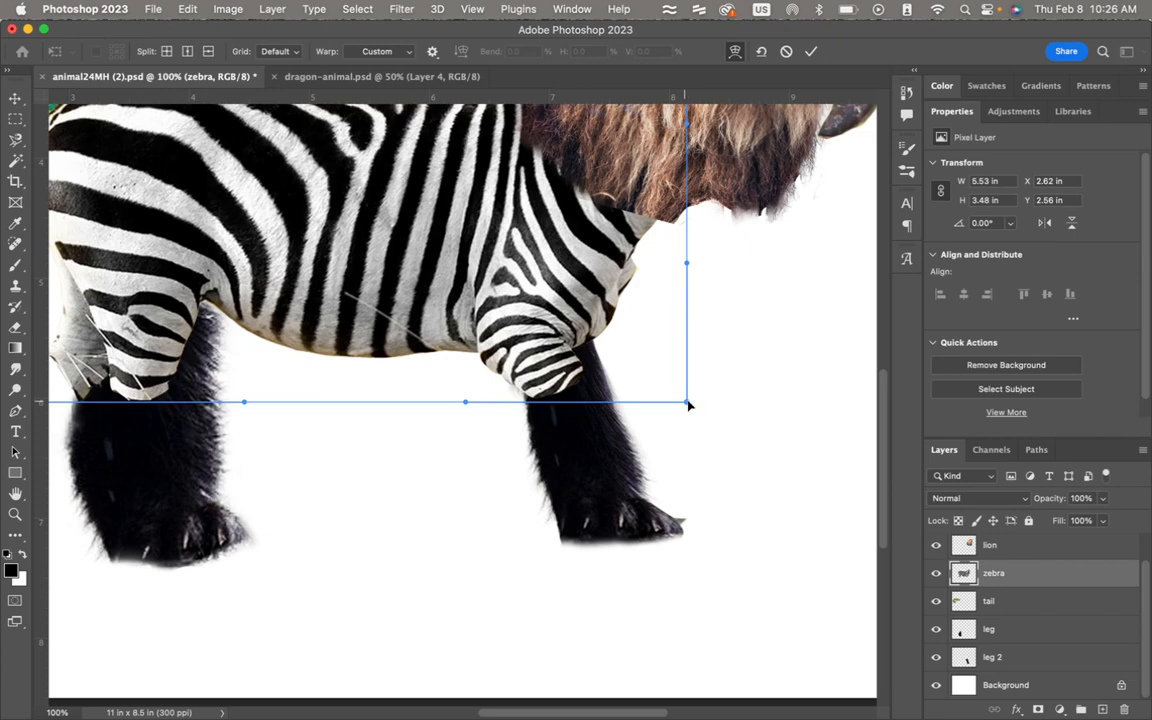
pyautogui.moveTo(686, 402)
pyautogui.mouseDown()
pyautogui.moveTo(700, 411)
pyautogui.moveTo(684, 426)
pyautogui.mouseUp()
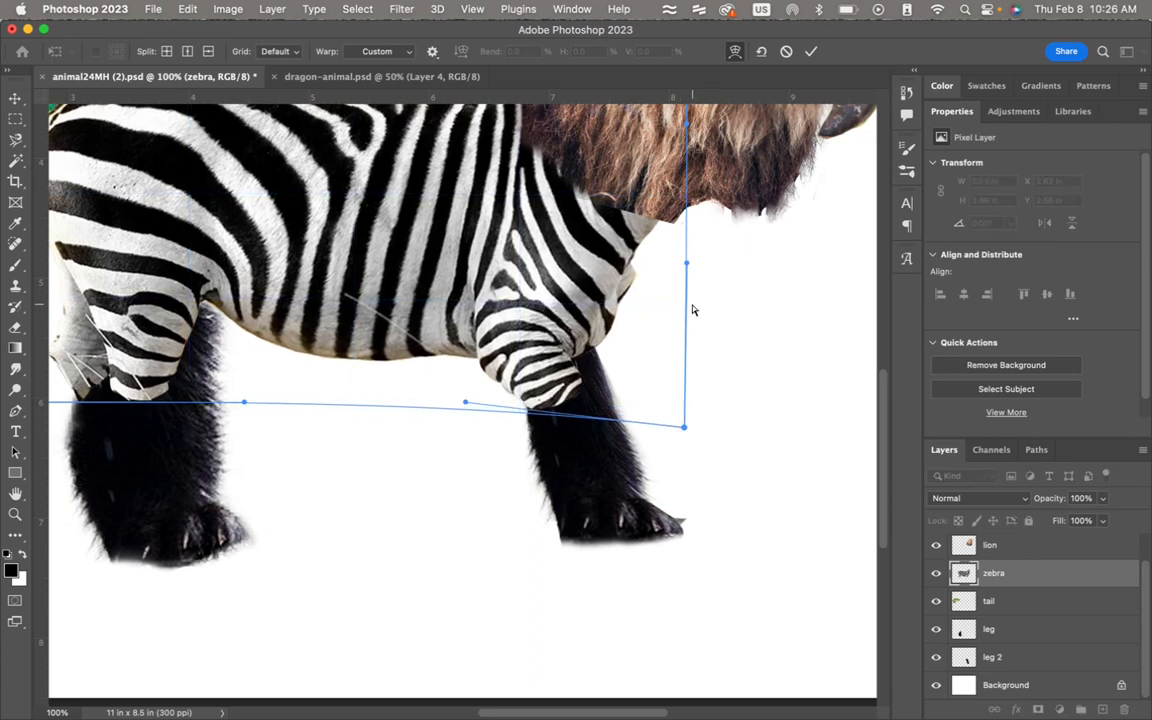
pyautogui.moveTo(687, 264); pyautogui.dragTo(744, 230)
pyautogui.moveTo(565, 351); pyautogui.dragTo(559, 337)
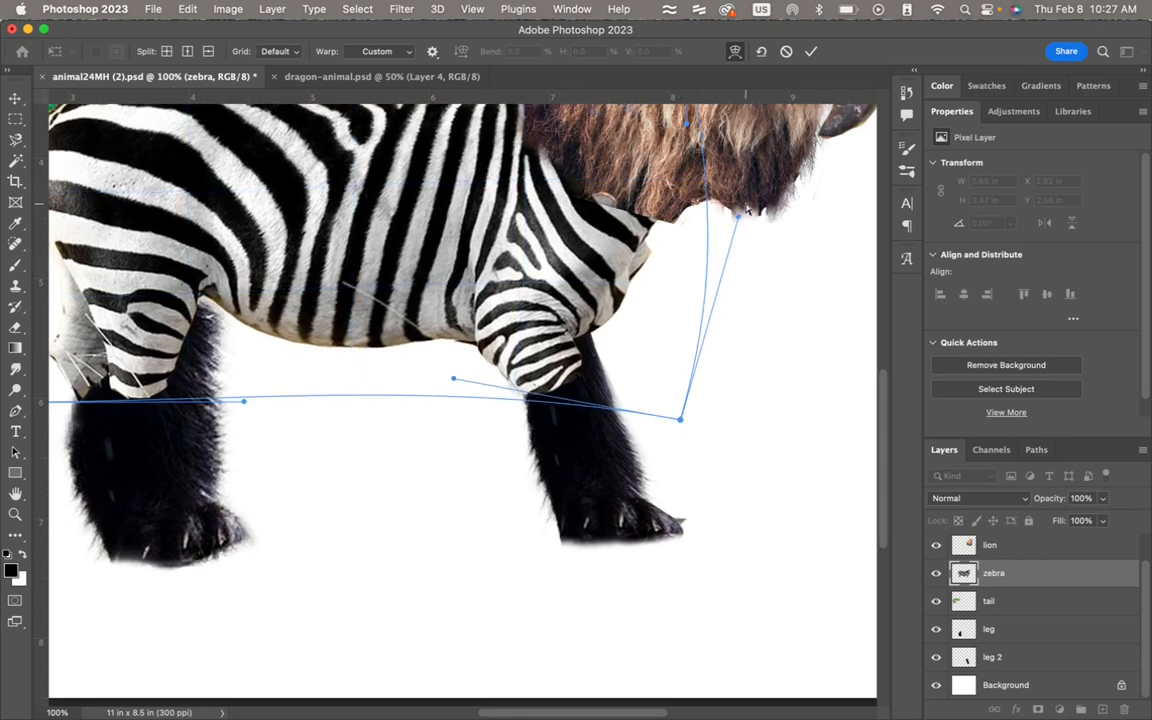
pyautogui.moveTo(742, 218); pyautogui.dragTo(821, 210)
# Step: Warp the zebra's belly and upper front leg down over the black leg's top, round out the chest, and apply the warp
pyautogui.scroll(5, 648, 270)
pyautogui.scroll(3, 648, 270)
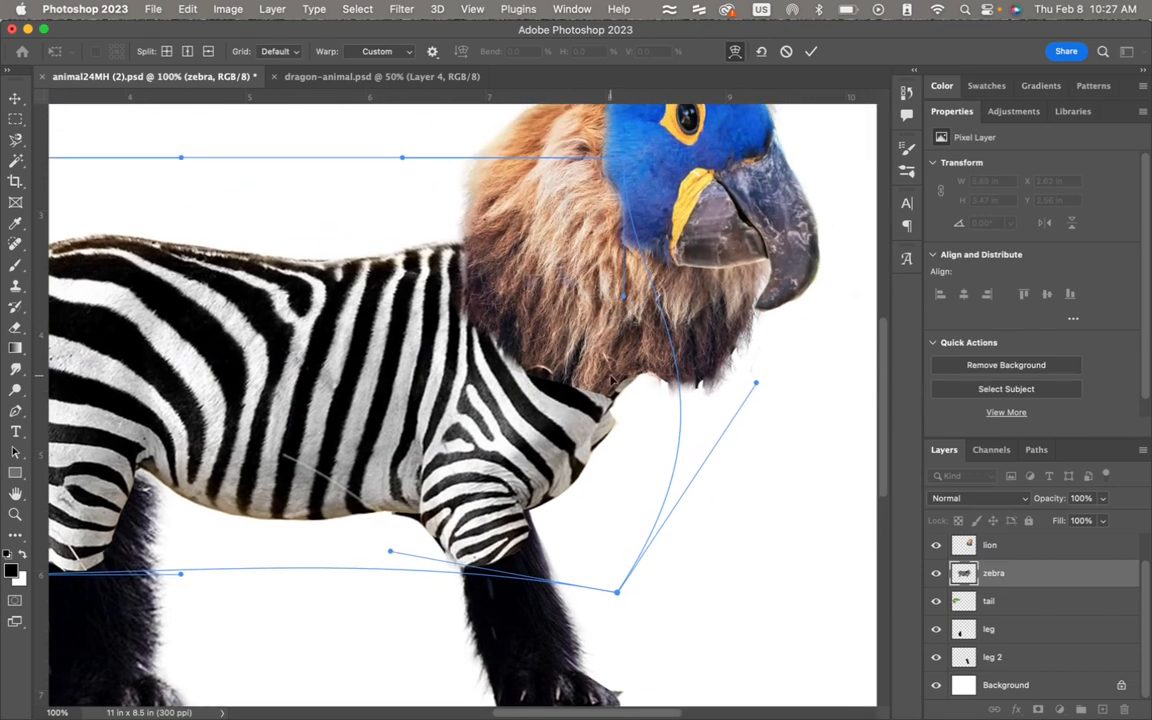
pyautogui.moveTo(565, 477); pyautogui.dragTo(552, 441)
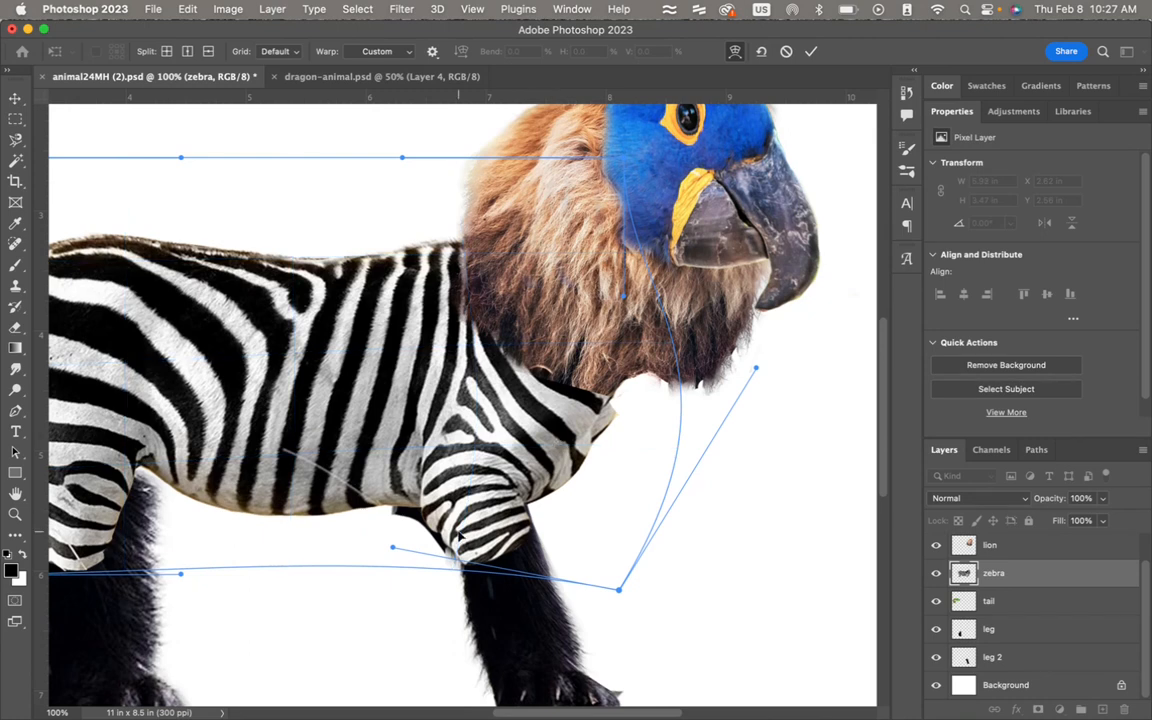
pyautogui.moveTo(438, 522)
pyautogui.mouseDown()
pyautogui.moveTo(410, 521)
pyautogui.moveTo(425, 520)
pyautogui.moveTo(442, 544)
pyautogui.mouseUp()
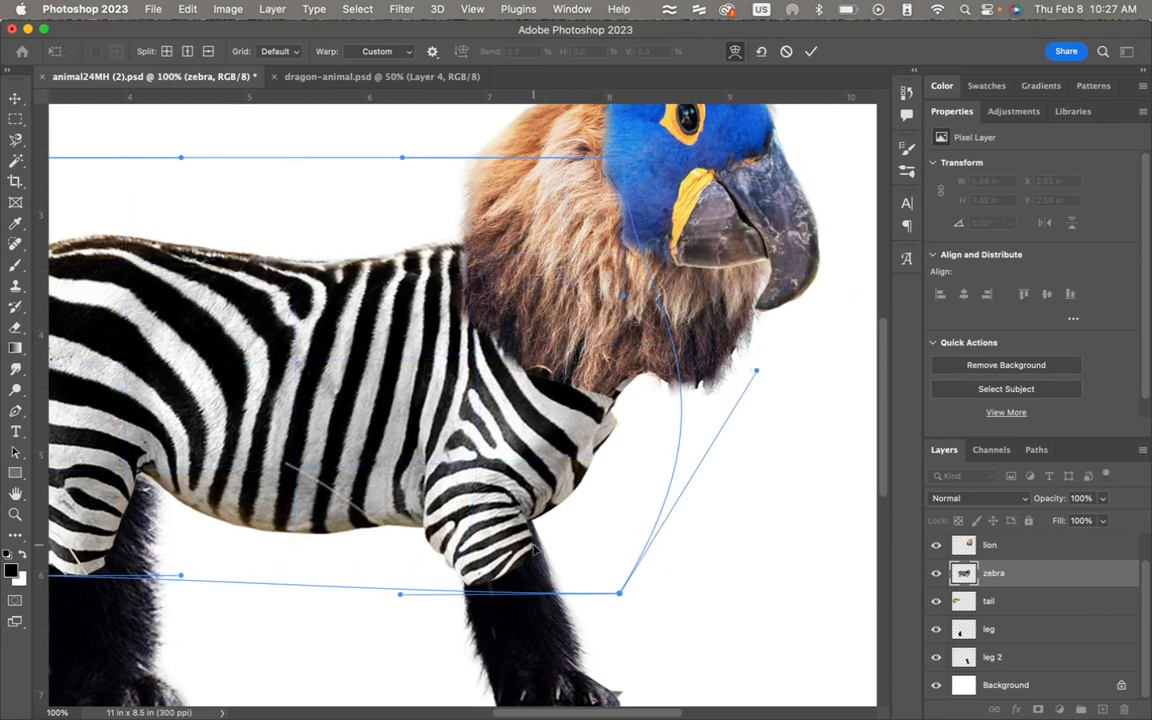
pyautogui.moveTo(533, 545); pyautogui.dragTo(541, 546)
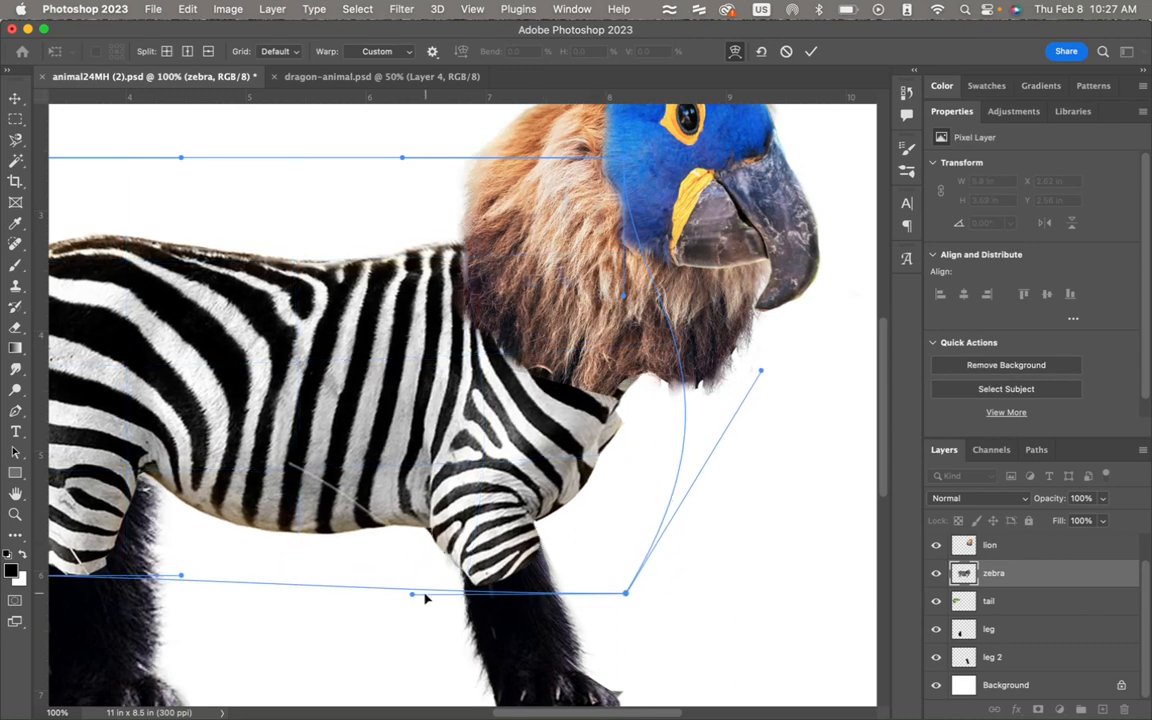
pyautogui.moveTo(414, 597); pyautogui.dragTo(372, 626)
pyautogui.moveTo(760, 374); pyautogui.dragTo(793, 292)
pyautogui.press('Return')
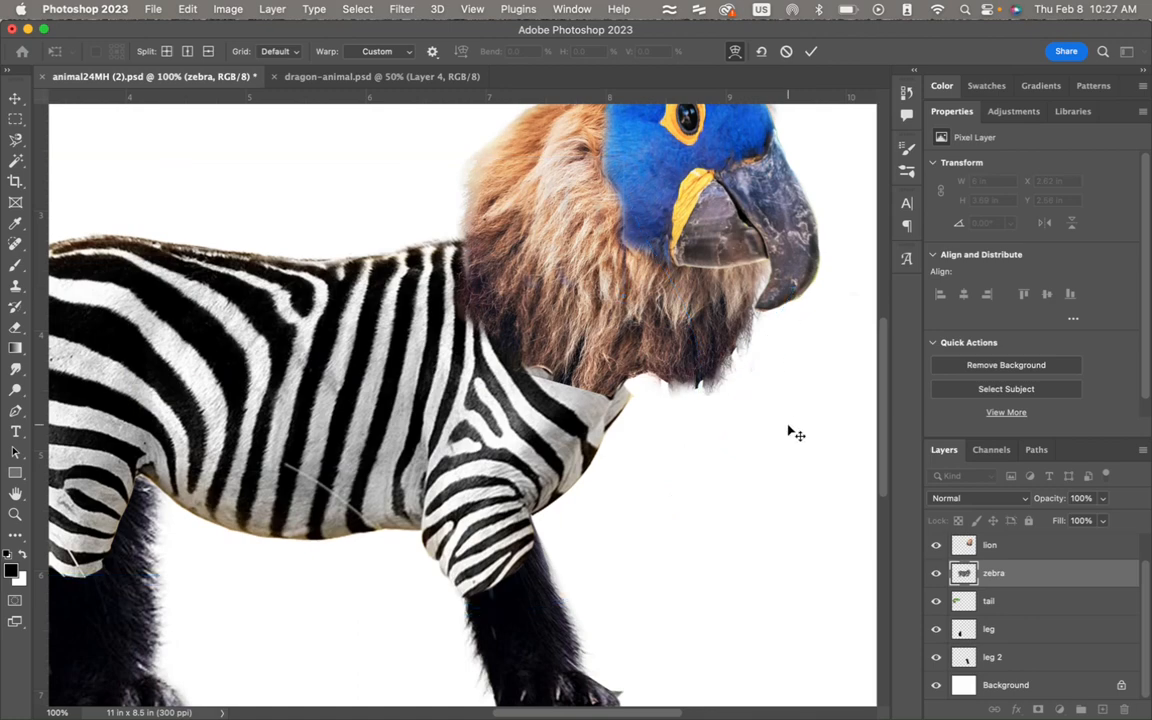
# Step: Set up the Clone Stamp tool with the Soft Round brush for retouching where the mane meets the zebra's chest
pyautogui.press('super+minus')
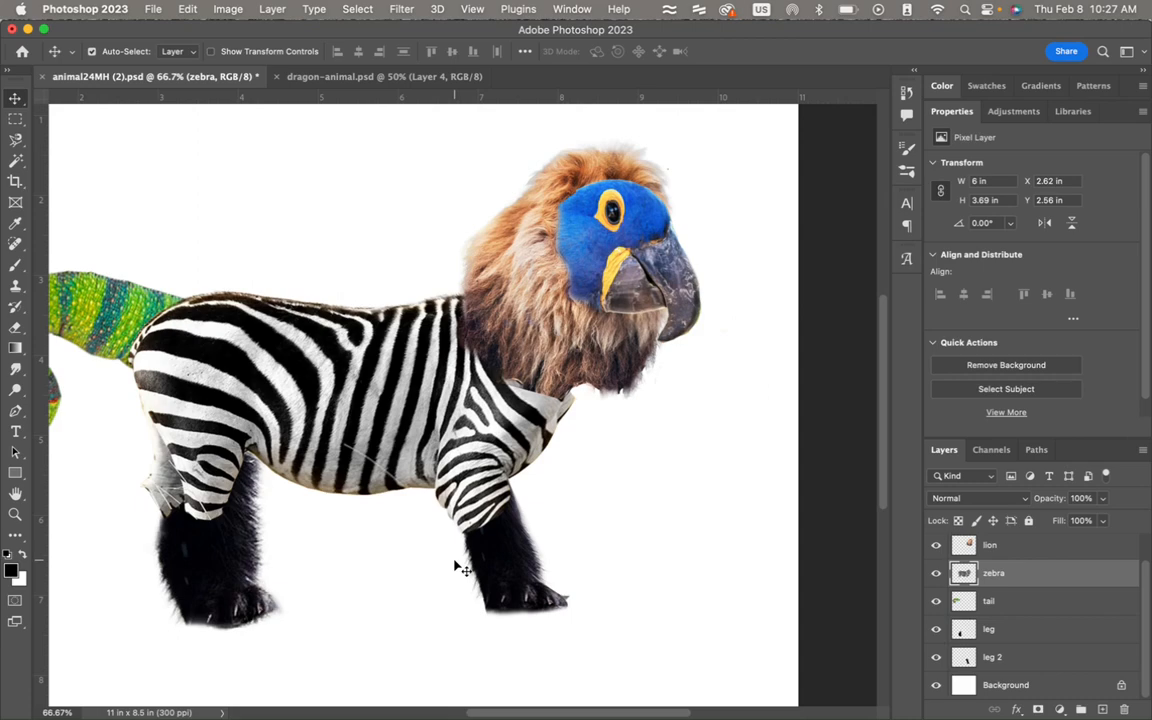
pyautogui.scroll(10, 457, 567)
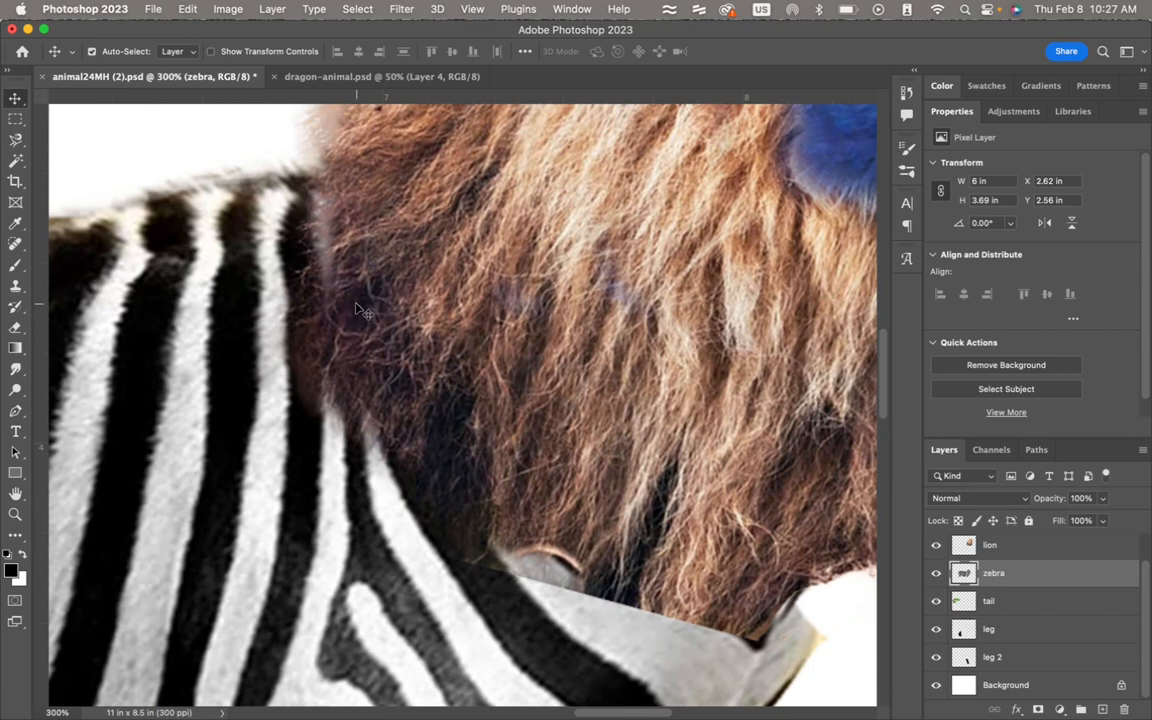
pyautogui.click(354, 10)
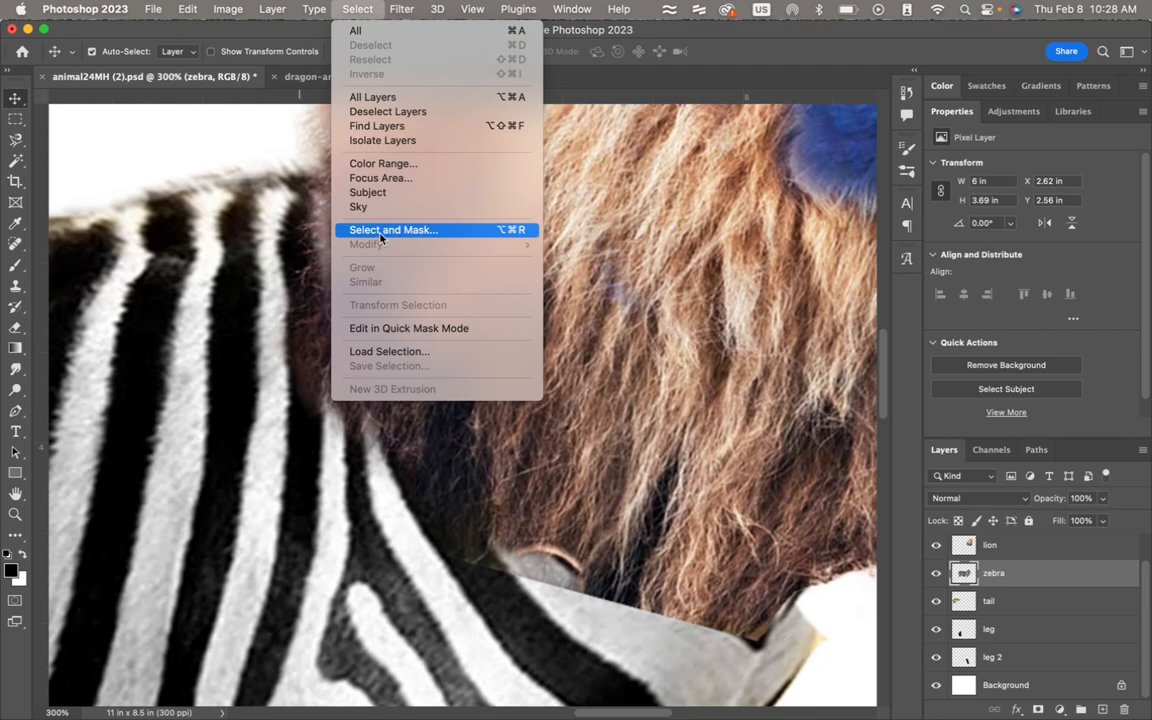
pyautogui.click(353, 15)
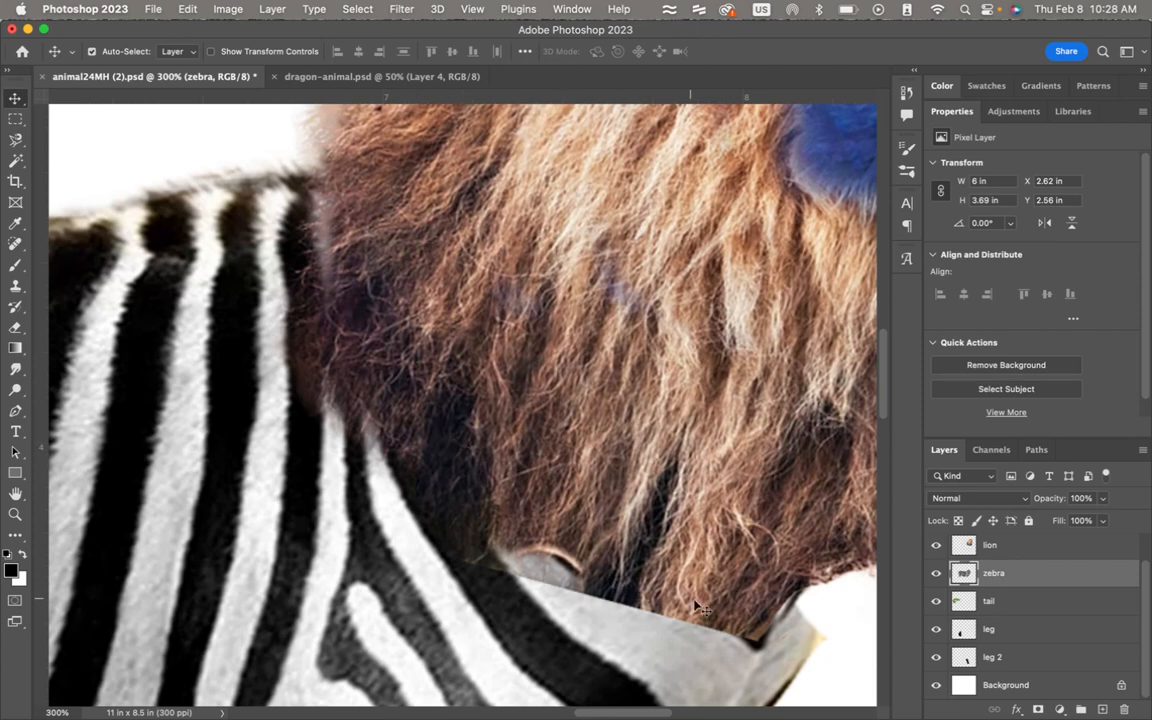
pyautogui.scroll(-5, 697, 607)
pyautogui.hscroll(1, 697, 607)
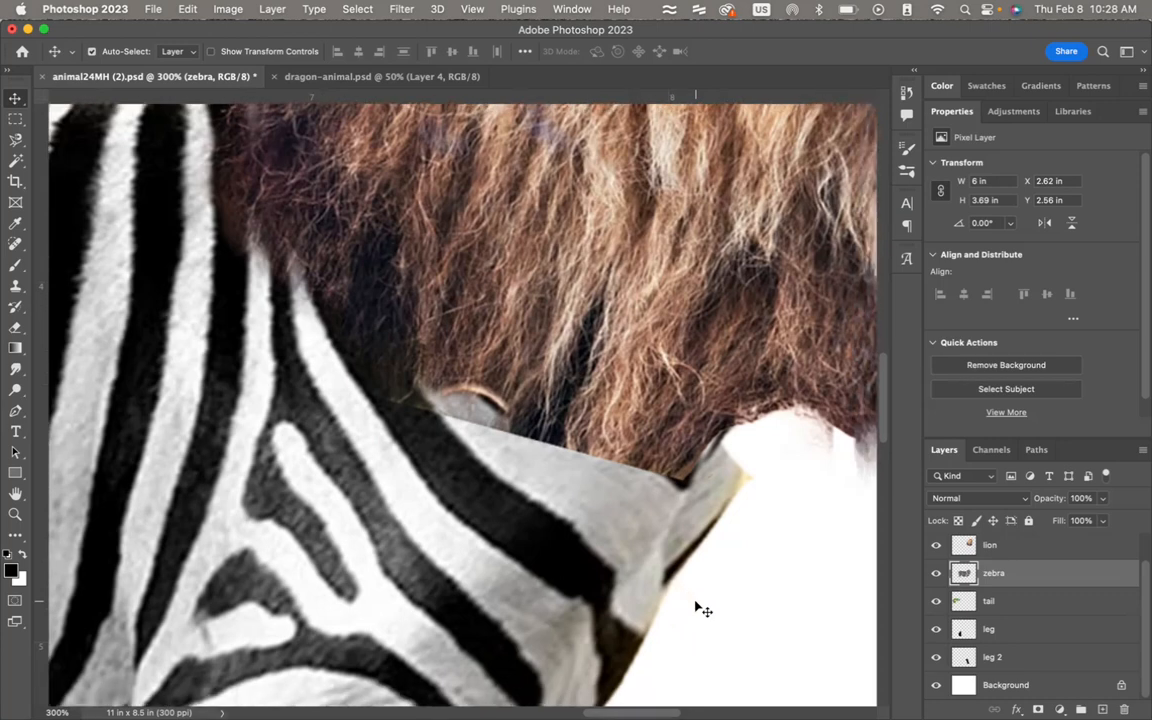
pyautogui.click(15, 287)
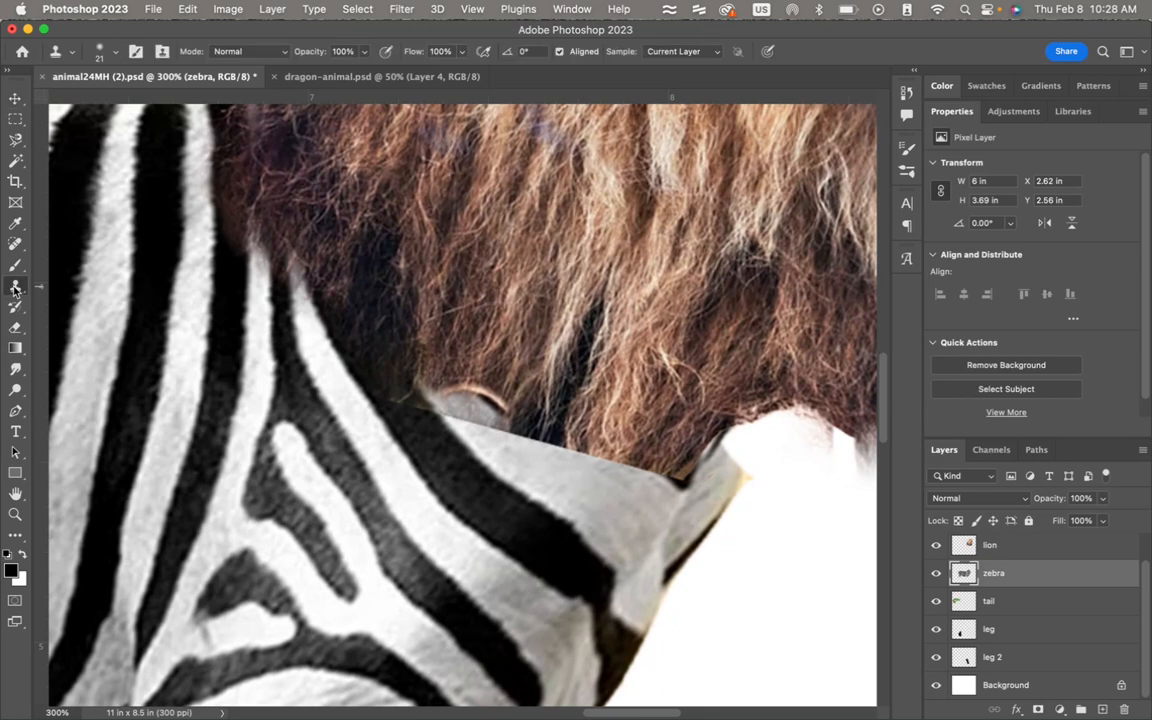
pyautogui.click(15, 287)
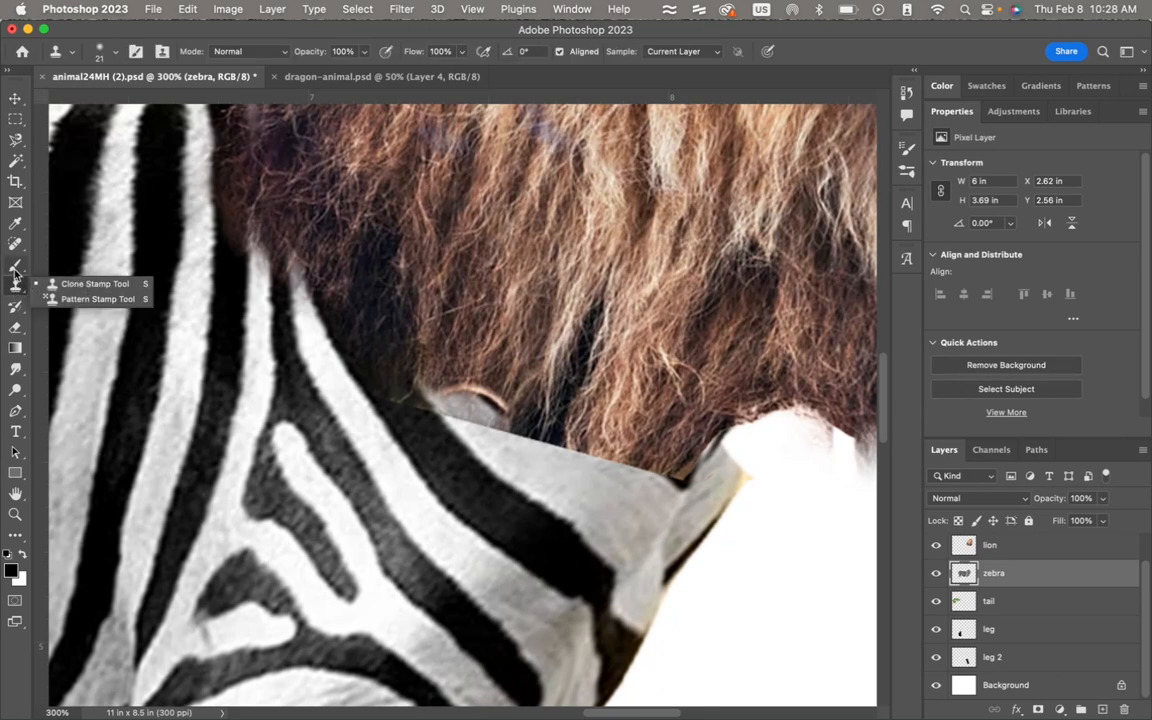
pyautogui.click(90, 284)
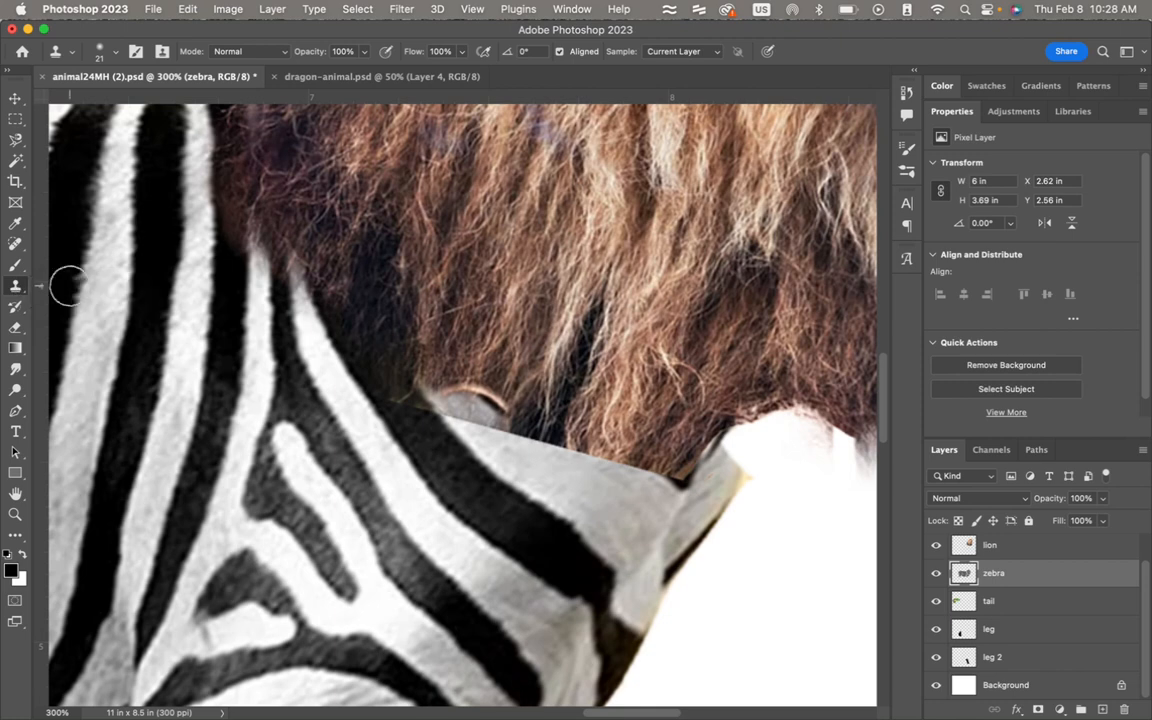
pyautogui.click(117, 55)
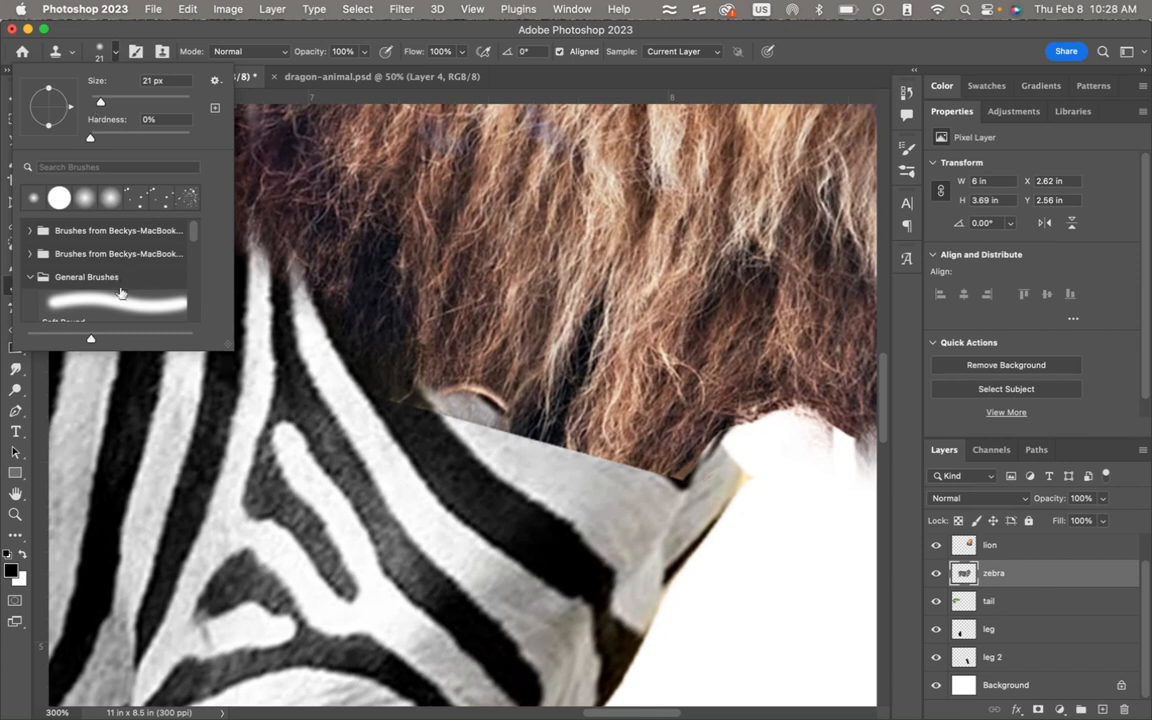
pyautogui.scroll(-2, 120, 304)
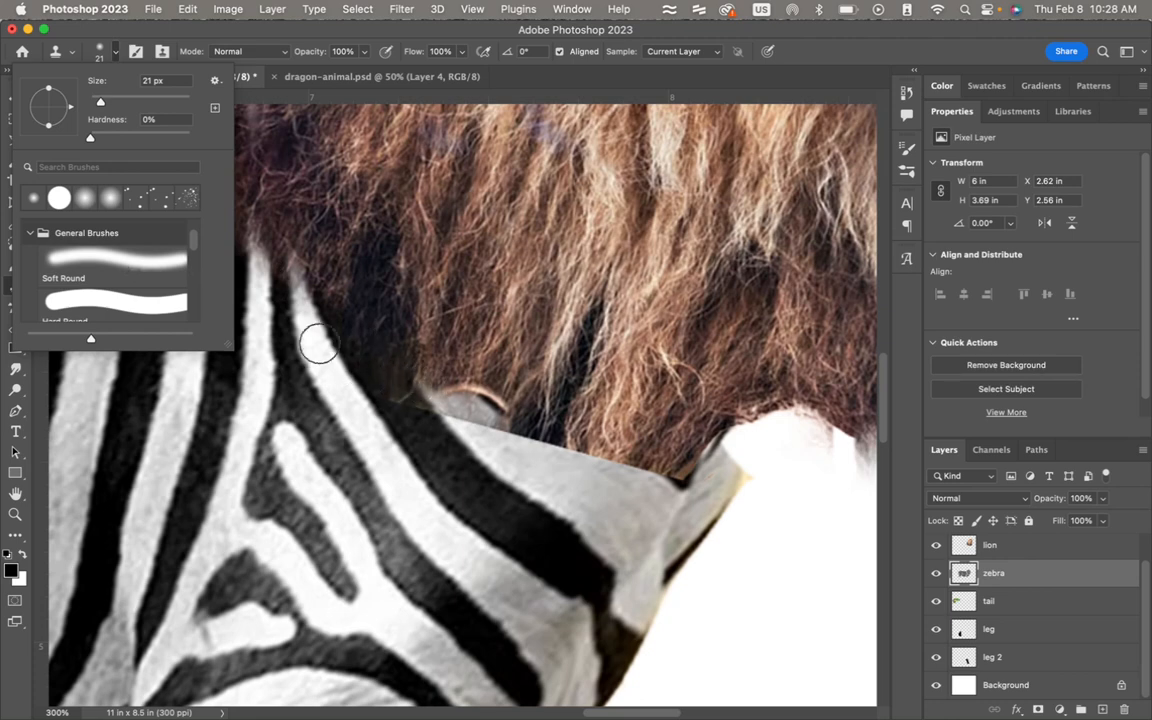
pyautogui.click(153, 263)
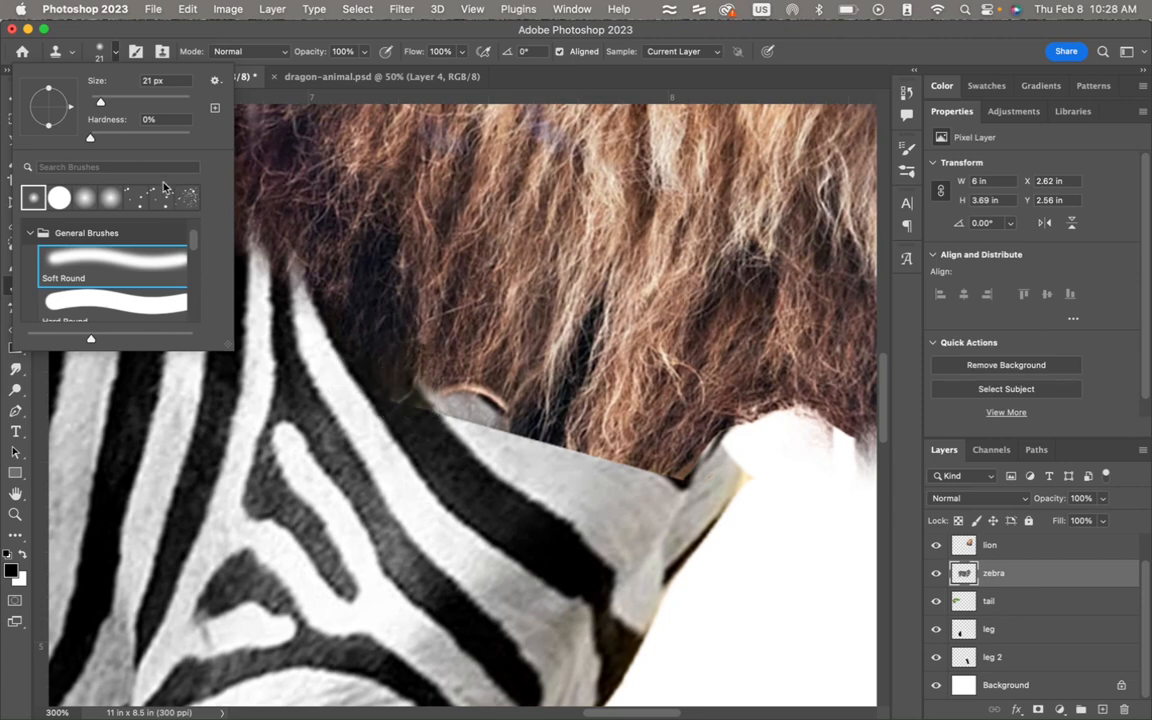
pyautogui.click(100, 52)
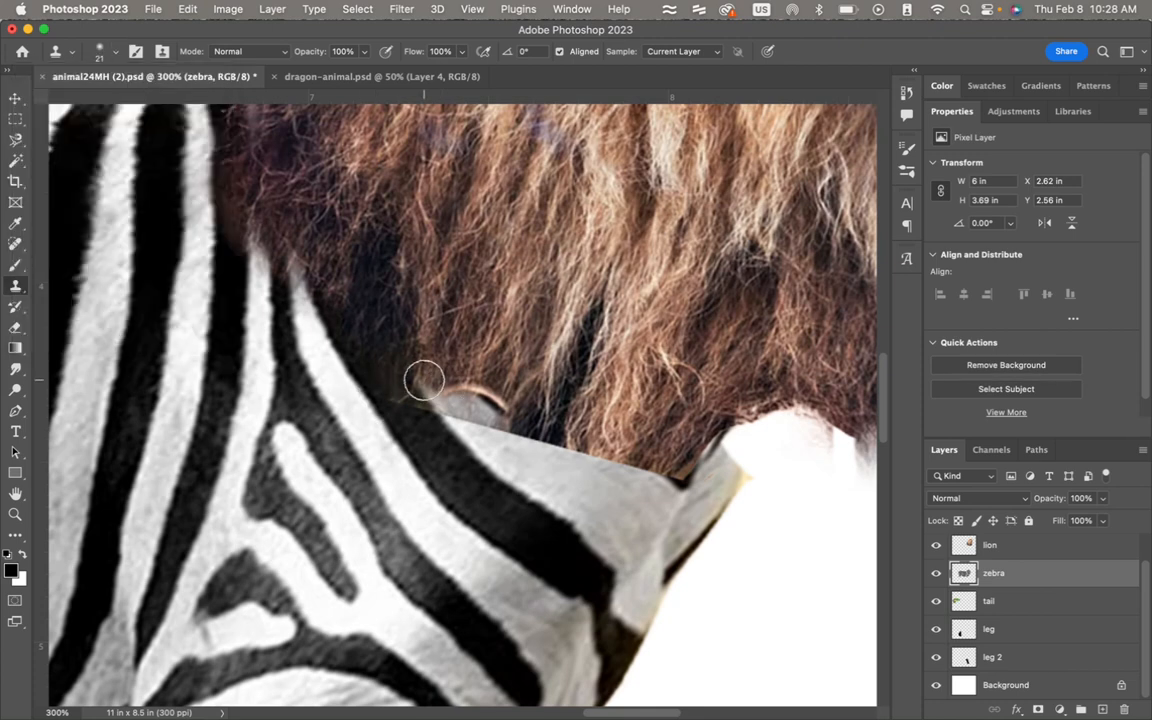
# Step: On the lion layer, sample the mane fur and clone it down past the straight-cut edge over the zebra's chest
pyautogui.click(1001, 545)
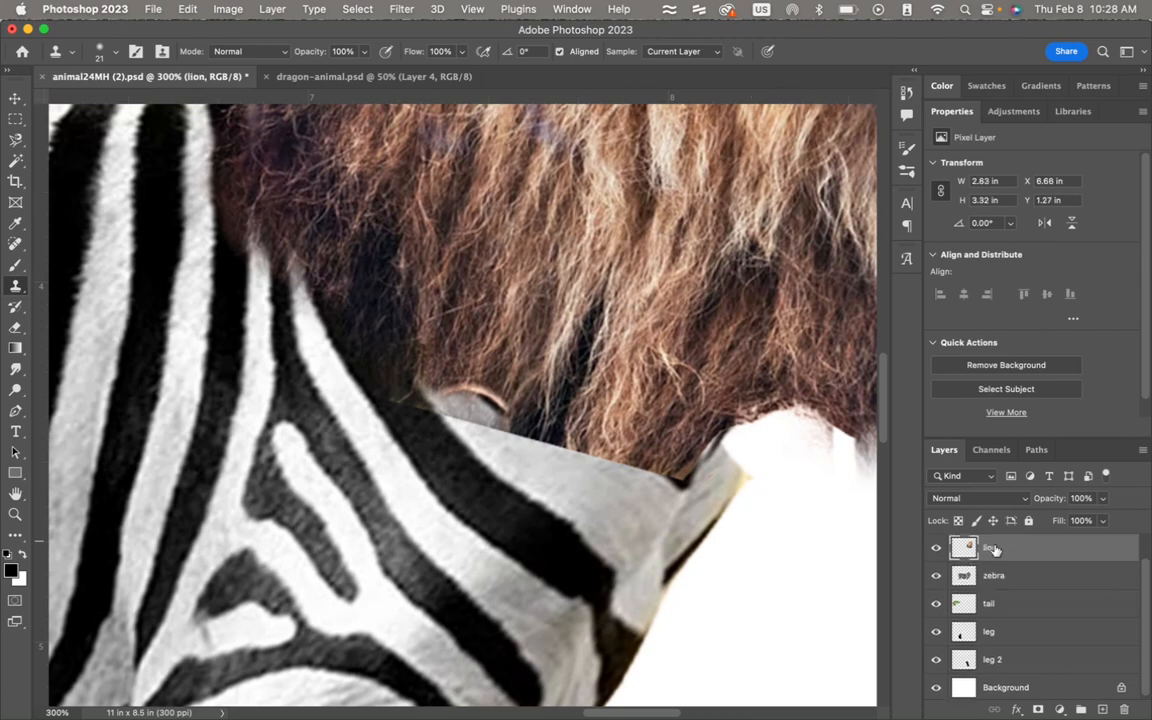
pyautogui.scroll(1, 1005, 565)
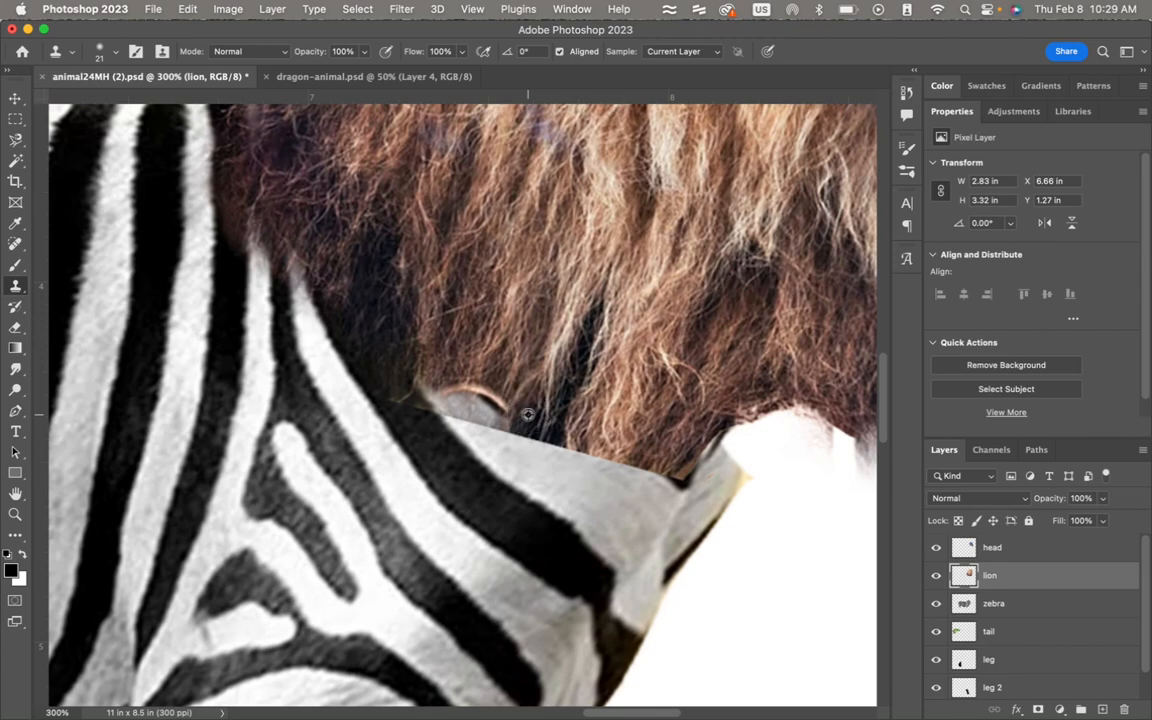
pyautogui.keyDown('alt'); pyautogui.click(528, 414); pyautogui.keyUp('alt')
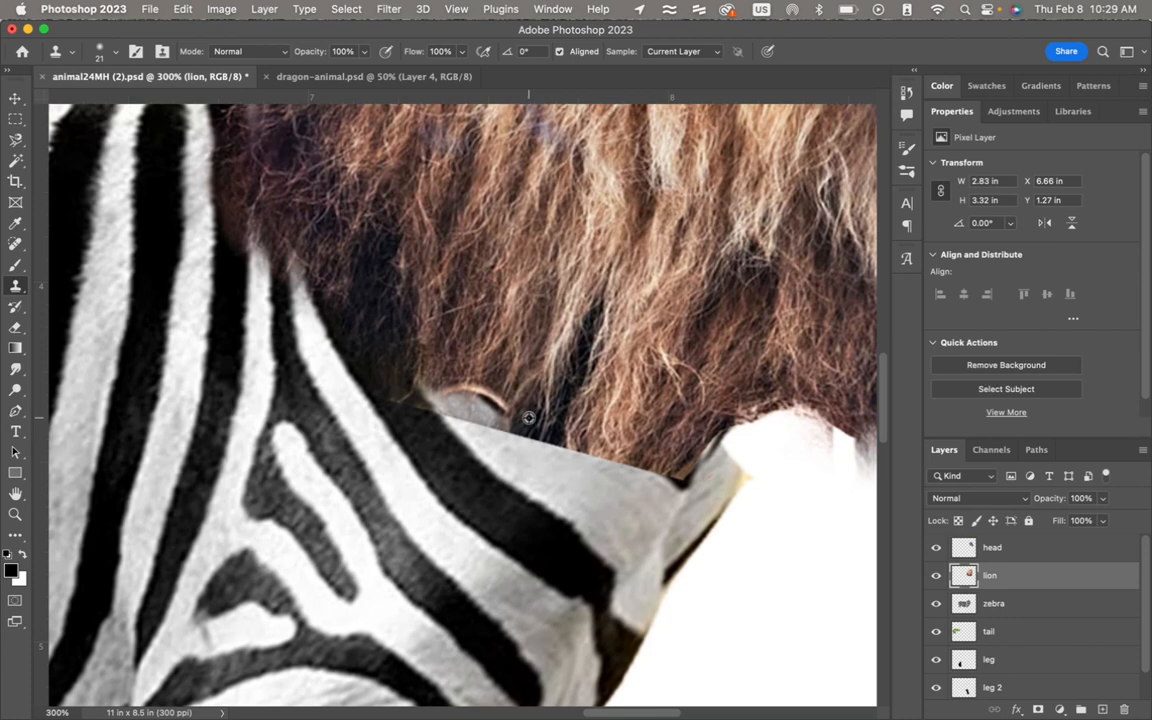
pyautogui.keyDown('alt'); pyautogui.click(539, 348); pyautogui.keyUp('alt')
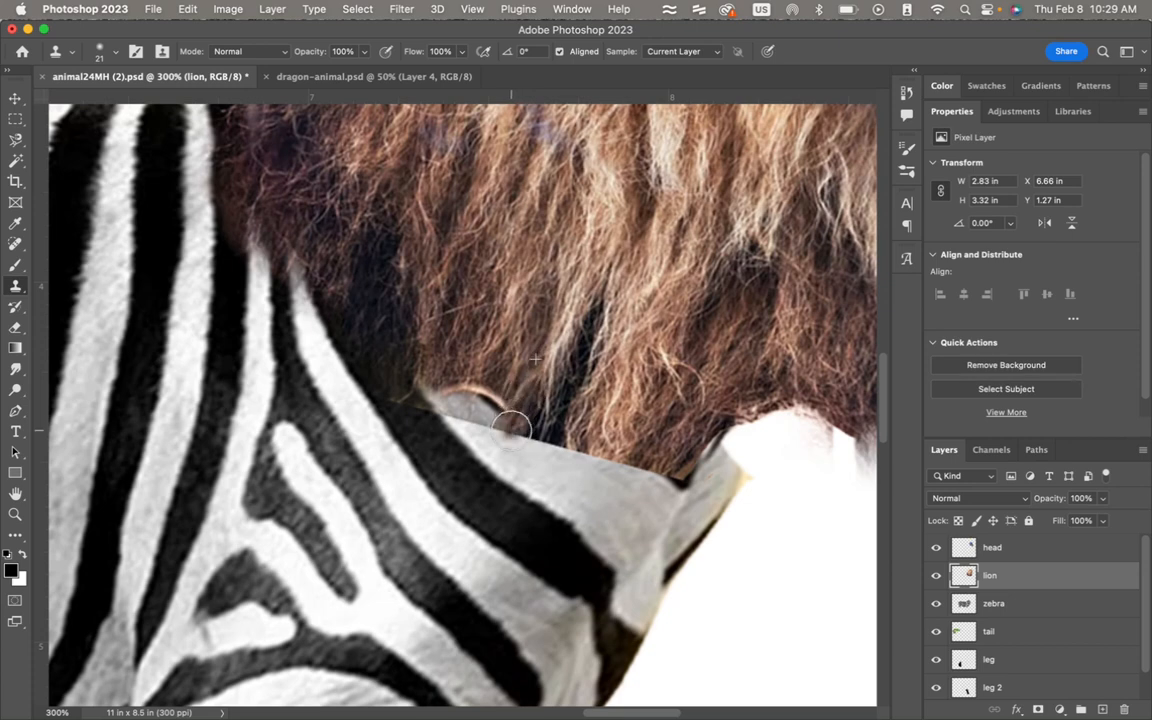
pyautogui.moveTo(504, 447)
pyautogui.mouseDown()
pyautogui.moveTo(516, 417)
pyautogui.moveTo(510, 434)
pyautogui.moveTo(504, 417)
pyautogui.moveTo(517, 411)
pyautogui.moveTo(508, 440)
pyautogui.moveTo(470, 400)
pyautogui.moveTo(484, 370)
pyautogui.moveTo(533, 425)
pyautogui.moveTo(470, 410)
pyautogui.moveTo(490, 357)
pyautogui.moveTo(551, 366)
pyautogui.moveTo(500, 350)
pyautogui.moveTo(465, 430)
pyautogui.moveTo(543, 435)
pyautogui.moveTo(495, 385)
pyautogui.moveTo(505, 390)
pyautogui.moveTo(490, 425)
pyautogui.moveTo(545, 450)
pyautogui.moveTo(505, 375)
pyautogui.moveTo(495, 410)
pyautogui.moveTo(544, 468)
pyautogui.moveTo(510, 400)
pyautogui.moveTo(515, 385)
pyautogui.moveTo(510, 405)
pyautogui.moveTo(557, 478)
pyautogui.moveTo(500, 440)
pyautogui.moveTo(505, 430)
pyautogui.moveTo(560, 490)
pyautogui.moveTo(513, 347)
pyautogui.mouseUp()
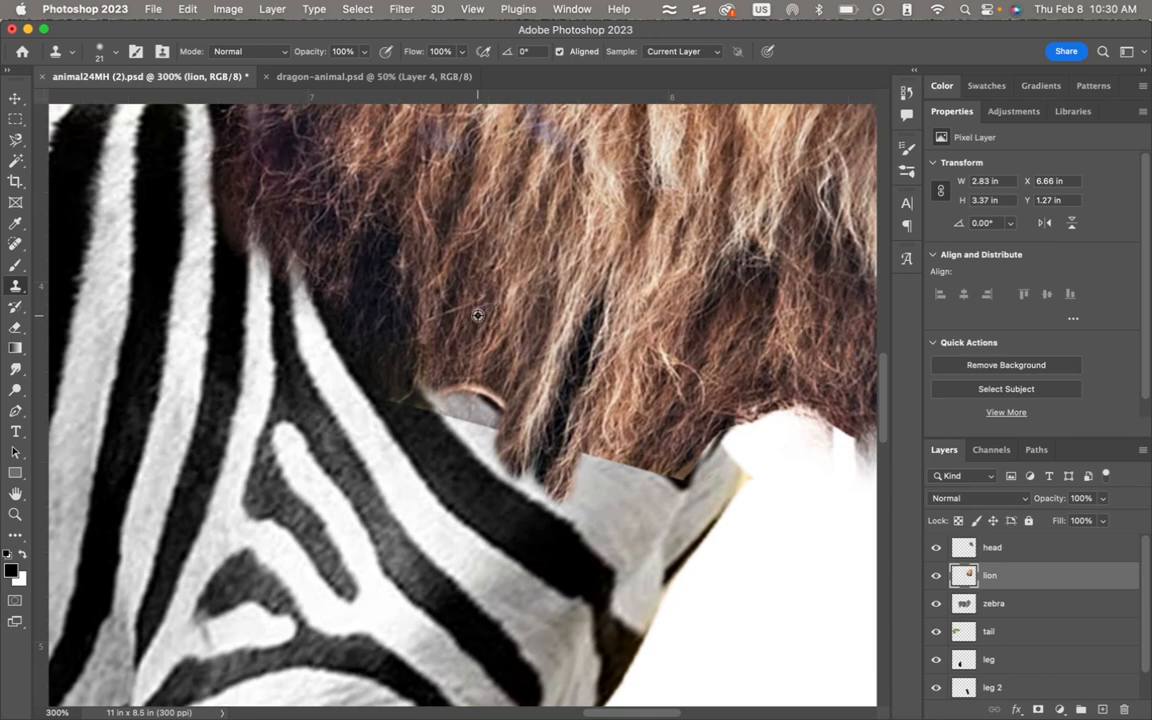
# Step: Resample the mane and clone fur over the rounded grey gap beside the zebra's shoulder
pyautogui.keyDown('alt'); pyautogui.click(478, 315); pyautogui.keyUp('alt')
pyautogui.moveTo(530, 419)
pyautogui.mouseDown()
pyautogui.moveTo(520, 465)
pyautogui.moveTo(543, 401)
pyautogui.moveTo(524, 428)
pyautogui.moveTo(455, 430)
pyautogui.moveTo(458, 420)
pyautogui.moveTo(508, 460)
pyautogui.moveTo(527, 406)
pyautogui.mouseUp()
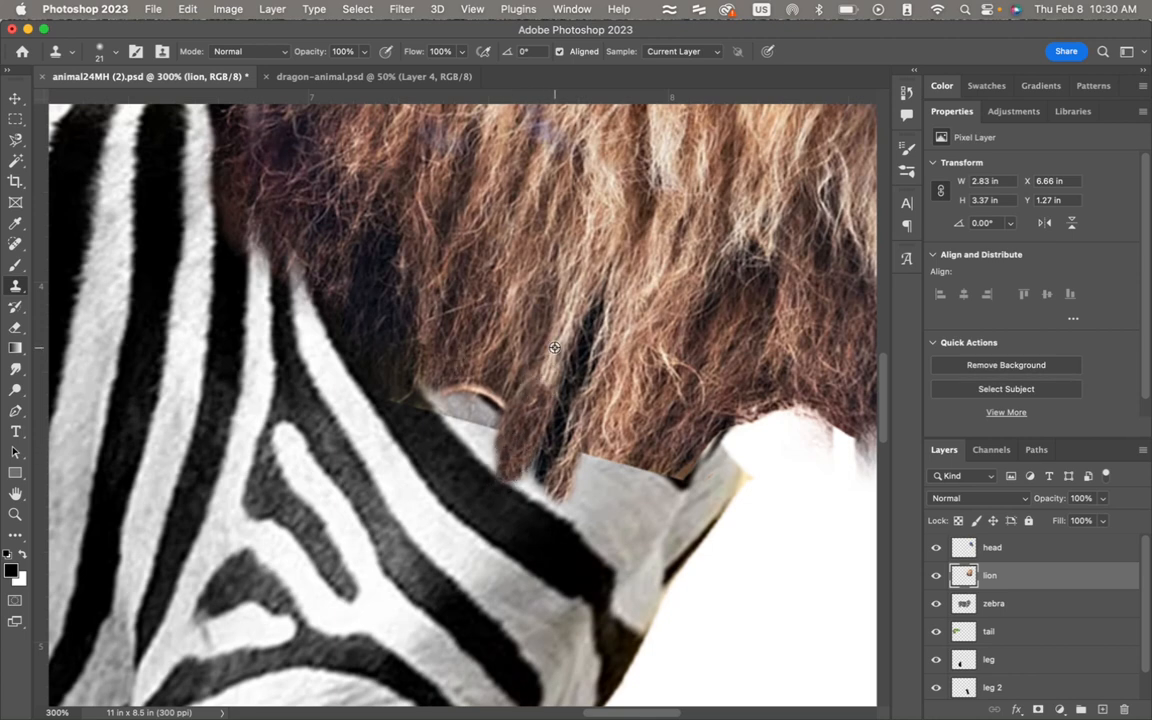
pyautogui.moveTo(554, 347)
pyautogui.mouseDown()
pyautogui.moveTo(526, 441)
pyautogui.moveTo(542, 383)
pyautogui.moveTo(482, 347)
pyautogui.moveTo(463, 418)
pyautogui.moveTo(515, 415)
pyautogui.moveTo(515, 380)
pyautogui.moveTo(465, 380)
pyautogui.moveTo(501, 398)
pyautogui.moveTo(480, 399)
pyautogui.moveTo(430, 355)
pyautogui.moveTo(410, 365)
pyautogui.moveTo(433, 408)
pyautogui.mouseUp()
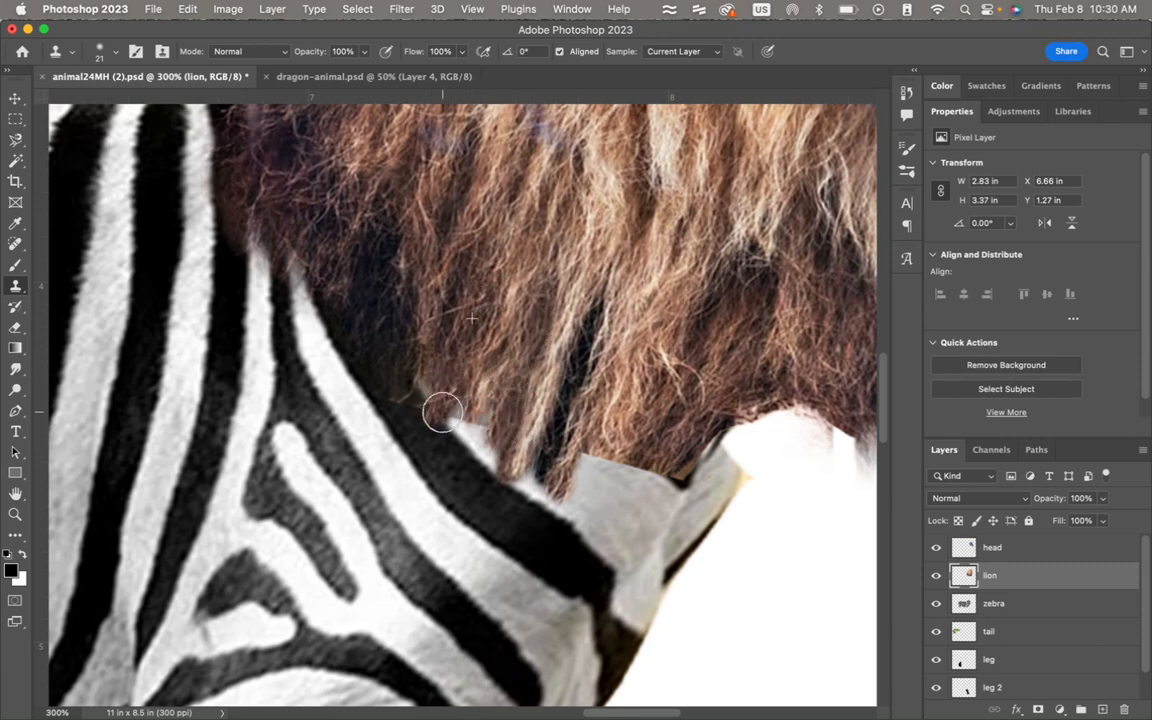
# Step: Reduce the clone brush to 8 px and paint thin fur strands along the mane's lower edge from shoulder to chest
pyautogui.press('[')
pyautogui.press('[')
pyautogui.press('[')
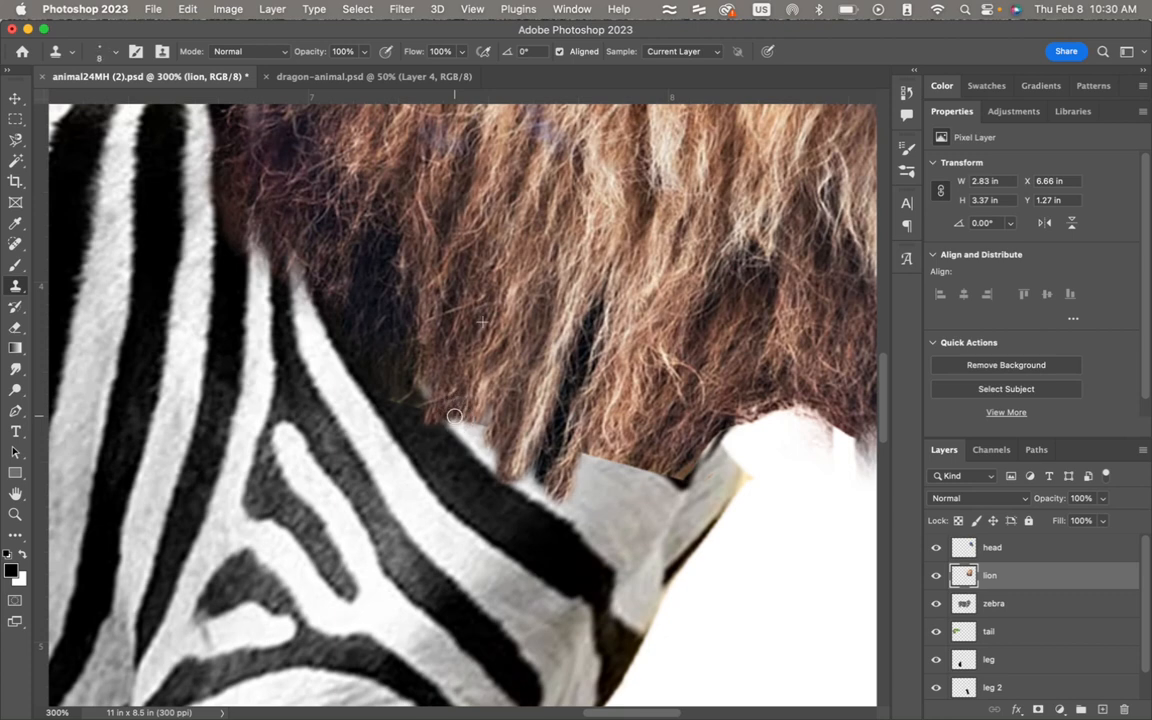
pyautogui.moveTo(454, 416); pyautogui.dragTo(454, 457)
pyautogui.moveTo(454, 457)
pyautogui.mouseDown()
pyautogui.moveTo(468, 419)
pyautogui.moveTo(487, 414)
pyautogui.moveTo(485, 425)
pyautogui.moveTo(499, 395)
pyautogui.moveTo(488, 462)
pyautogui.moveTo(478, 465)
pyautogui.moveTo(496, 410)
pyautogui.mouseUp()
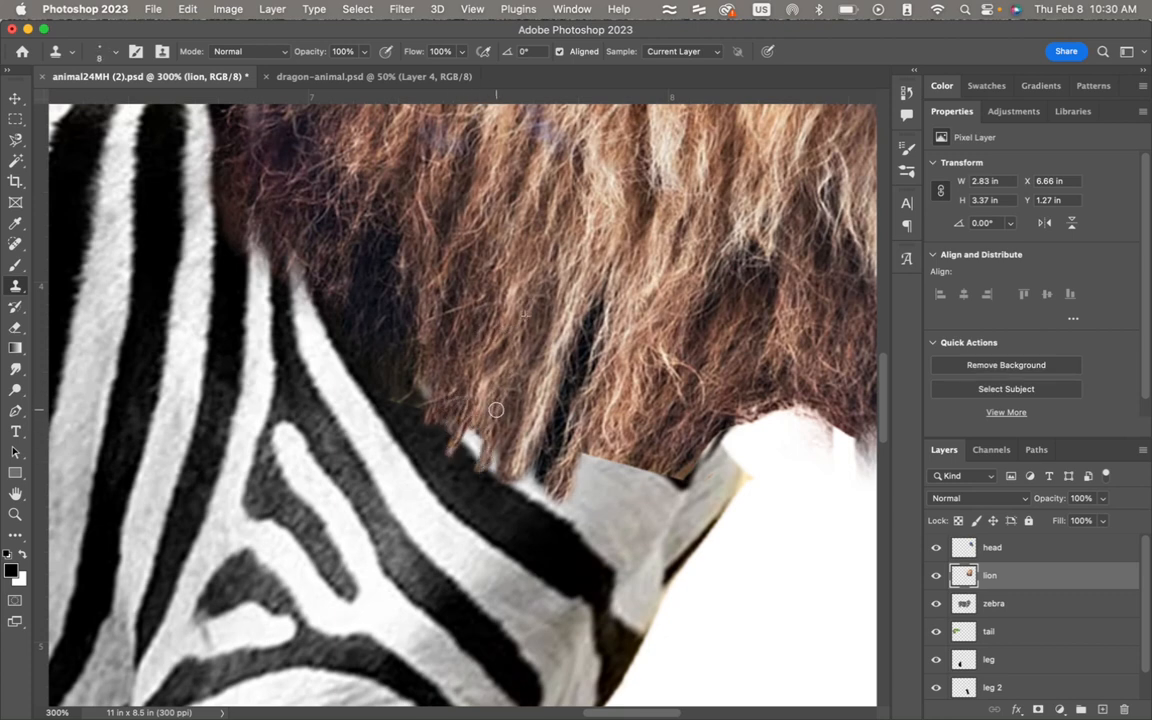
pyautogui.moveTo(429, 380)
pyautogui.mouseDown()
pyautogui.moveTo(399, 328)
pyautogui.moveTo(360, 350)
pyautogui.moveTo(411, 342)
pyautogui.moveTo(372, 325)
pyautogui.mouseUp()
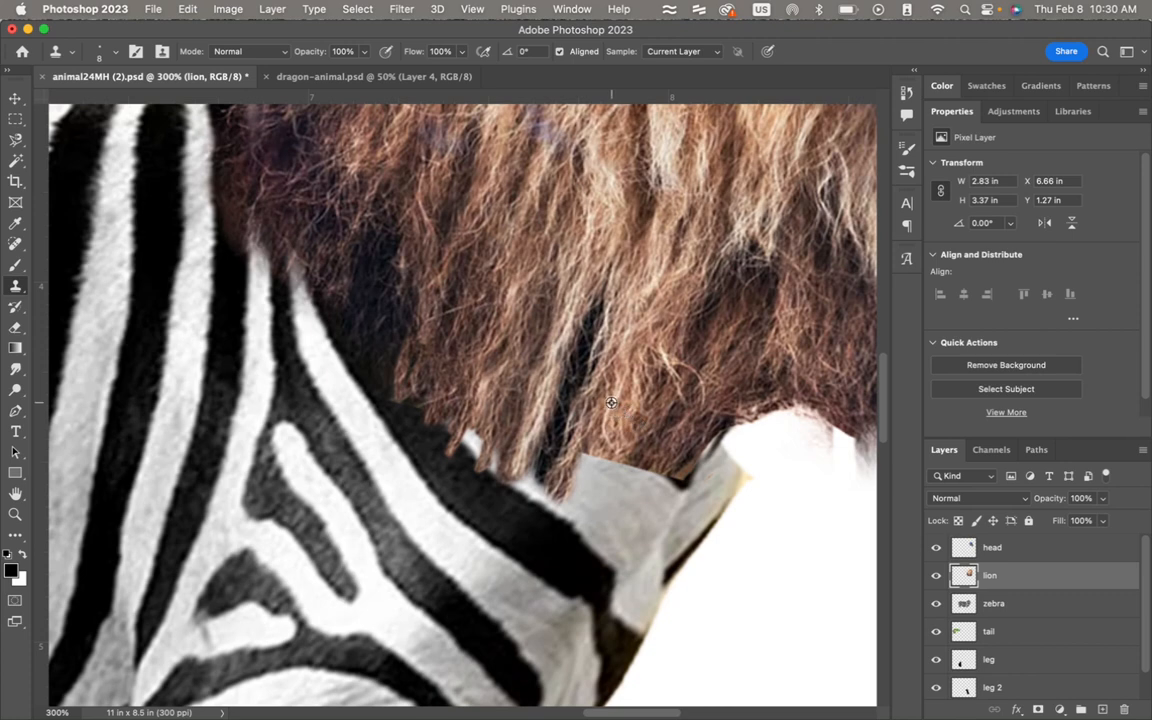
pyautogui.moveTo(602, 448)
pyautogui.mouseDown()
pyautogui.moveTo(583, 483)
pyautogui.moveTo(581, 471)
pyautogui.moveTo(658, 478)
pyautogui.moveTo(671, 423)
pyautogui.moveTo(689, 427)
pyautogui.moveTo(719, 398)
pyautogui.mouseUp()
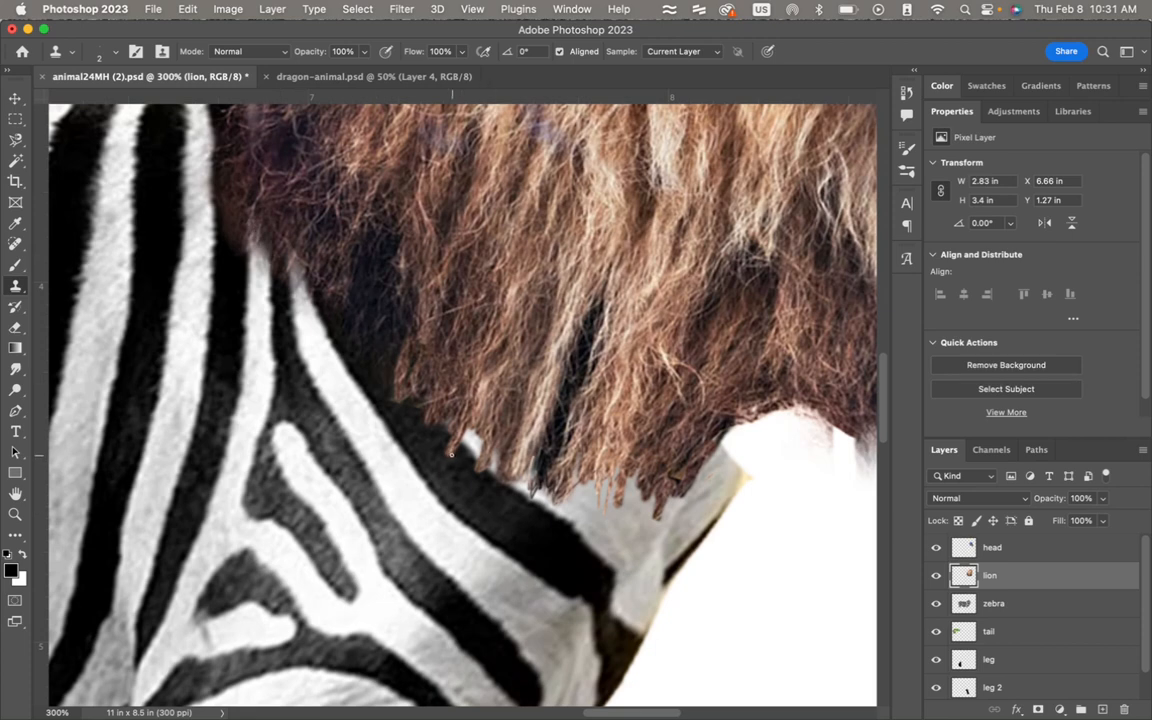
# Step: Lower the clone opacity to 30%, resample the mane, and soften its lower edge over the zebra's chest with a 10 px brush
pyautogui.click(364, 52)
pyautogui.moveTo(310, 73); pyautogui.dragTo(313, 74)
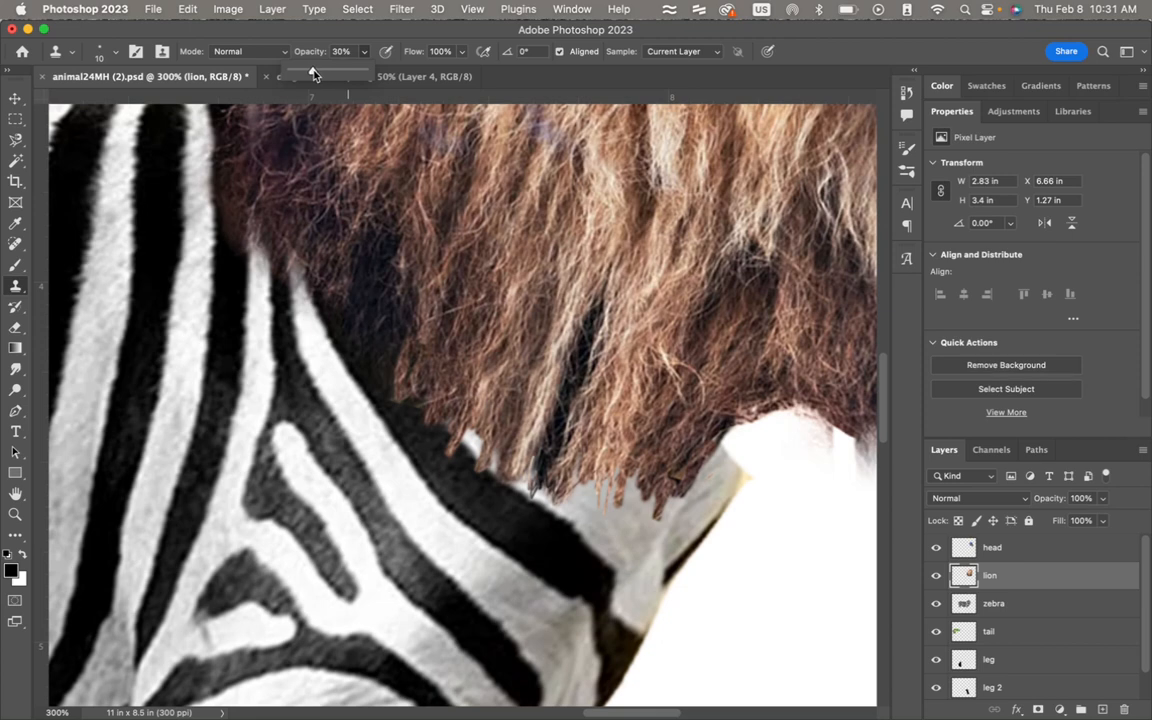
pyautogui.keyDown('alt'); pyautogui.click(457, 391); pyautogui.keyUp('alt')
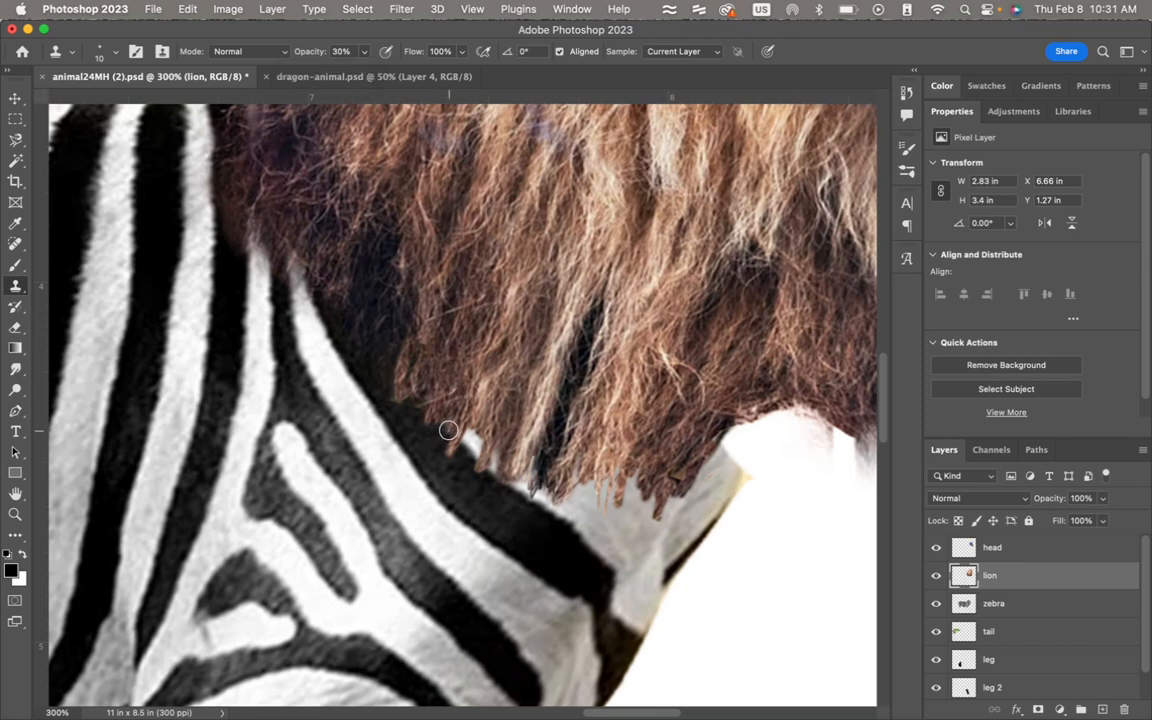
pyautogui.moveTo(448, 430)
pyautogui.mouseDown()
pyautogui.moveTo(442, 442)
pyautogui.moveTo(447, 424)
pyautogui.moveTo(437, 427)
pyautogui.moveTo(455, 420)
pyautogui.moveTo(447, 463)
pyautogui.moveTo(457, 443)
pyautogui.moveTo(491, 450)
pyautogui.moveTo(496, 465)
pyautogui.moveTo(482, 461)
pyautogui.moveTo(513, 495)
pyautogui.moveTo(514, 474)
pyautogui.moveTo(545, 469)
pyautogui.moveTo(535, 490)
pyautogui.moveTo(541, 480)
pyautogui.moveTo(544, 514)
pyautogui.moveTo(560, 484)
pyautogui.moveTo(567, 495)
pyautogui.moveTo(593, 470)
pyautogui.mouseUp()
pyautogui.moveTo(506, 481)
pyautogui.mouseDown()
pyautogui.moveTo(505, 459)
pyautogui.moveTo(472, 477)
pyautogui.moveTo(473, 425)
pyautogui.moveTo(471, 443)
pyautogui.mouseUp()
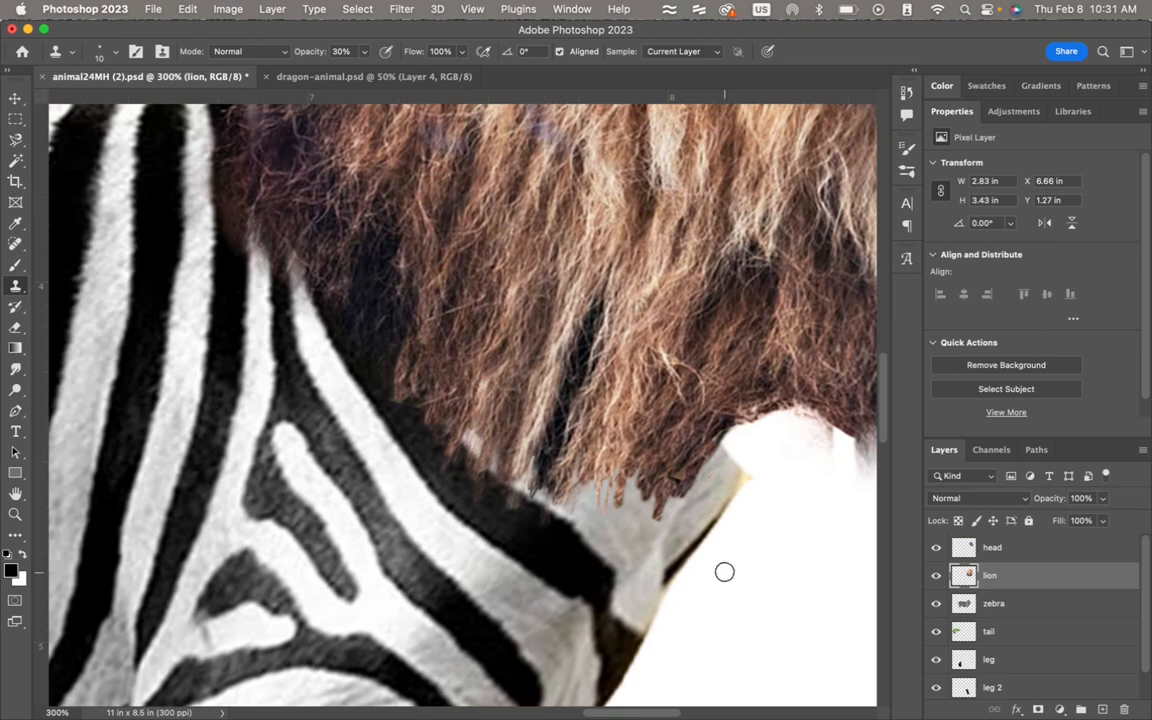
# Step: On the zebra layer, clone the grey chest fur up into the white gap below the mane, raising the clone opacity to 100%
pyautogui.click(994, 609)
pyautogui.moveTo(749, 481); pyautogui.dragTo(733, 453)
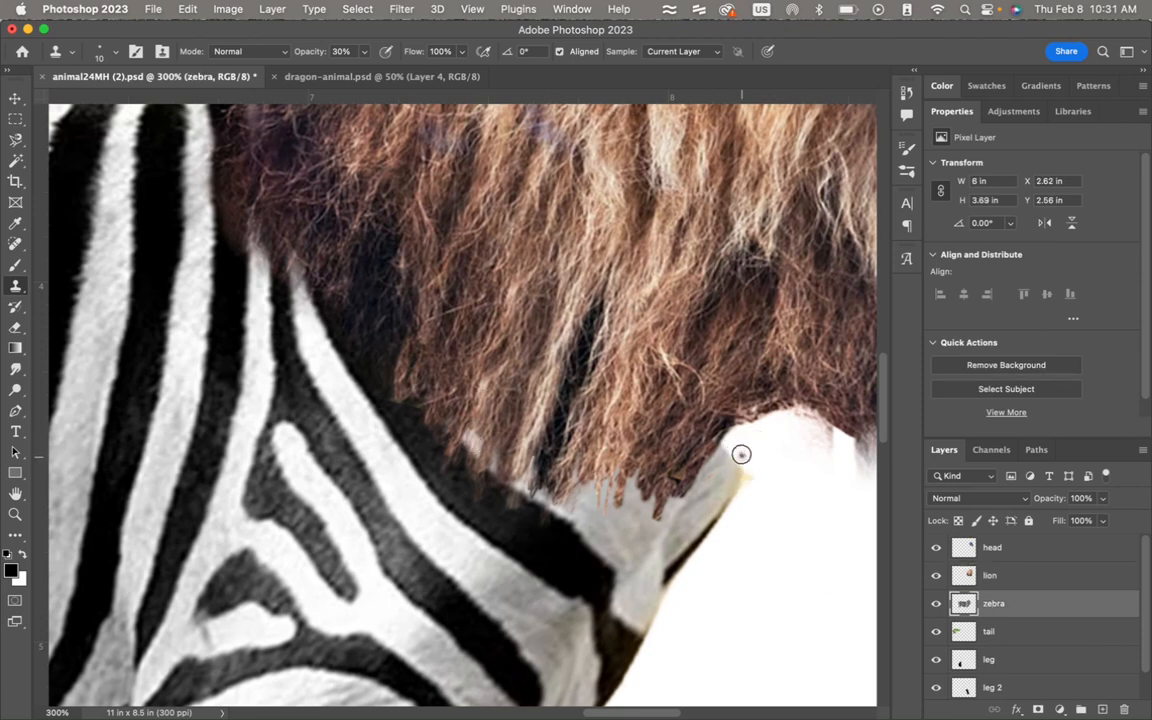
pyautogui.press('super+z')
pyautogui.moveTo(738, 465)
pyautogui.mouseDown()
pyautogui.moveTo(733, 425)
pyautogui.moveTo(725, 475)
pyautogui.moveTo(761, 414)
pyautogui.mouseUp()
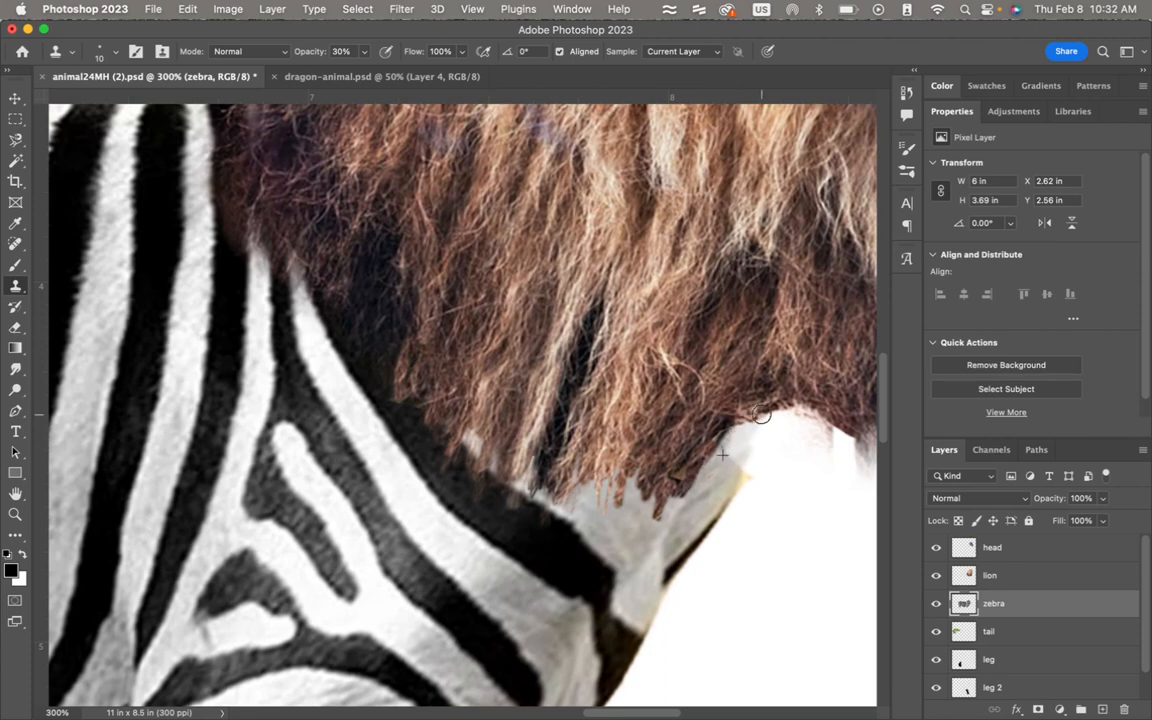
pyautogui.click(363, 52)
pyautogui.moveTo(362, 70); pyautogui.dragTo(464, 93)
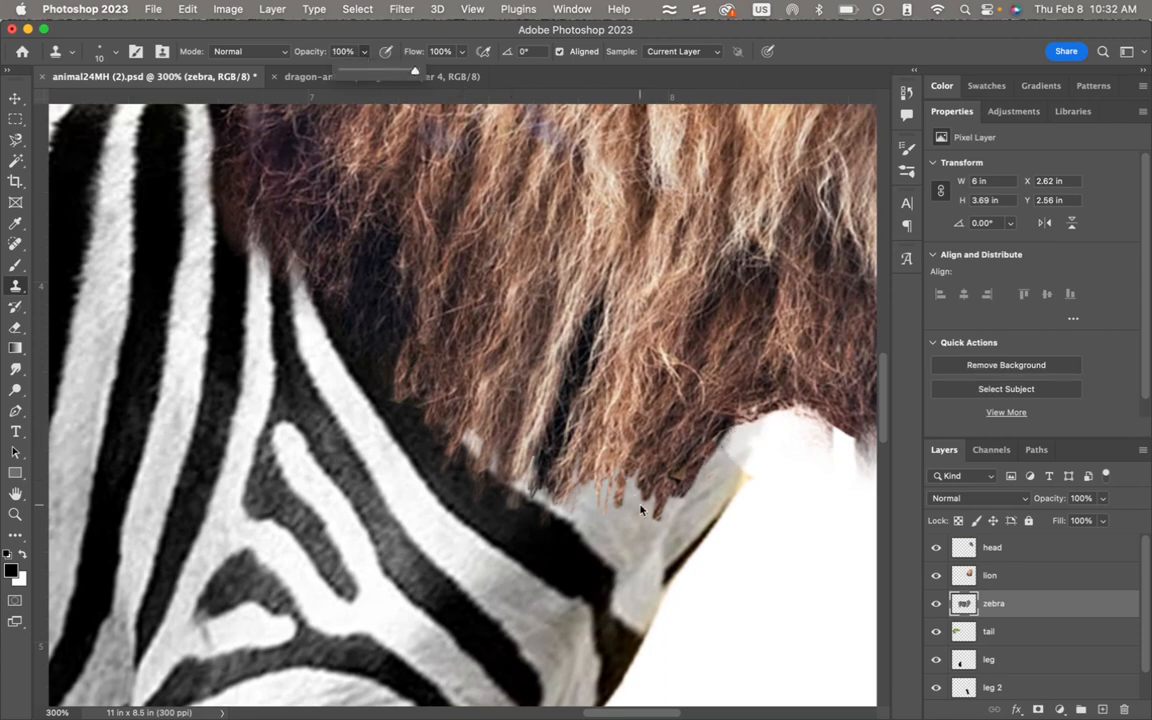
pyautogui.keyDown('alt'); pyautogui.click(709, 495); pyautogui.keyUp('alt')
pyautogui.moveTo(725, 464)
pyautogui.mouseDown()
pyautogui.moveTo(743, 434)
pyautogui.moveTo(728, 476)
pyautogui.moveTo(751, 420)
pyautogui.moveTo(731, 451)
pyautogui.moveTo(735, 427)
pyautogui.moveTo(743, 422)
pyautogui.moveTo(731, 481)
pyautogui.moveTo(762, 413)
pyautogui.moveTo(711, 504)
pyautogui.moveTo(744, 431)
pyautogui.moveTo(759, 492)
pyautogui.mouseUp()
pyautogui.keyDown('alt'); pyautogui.click(708, 506); pyautogui.keyUp('alt')
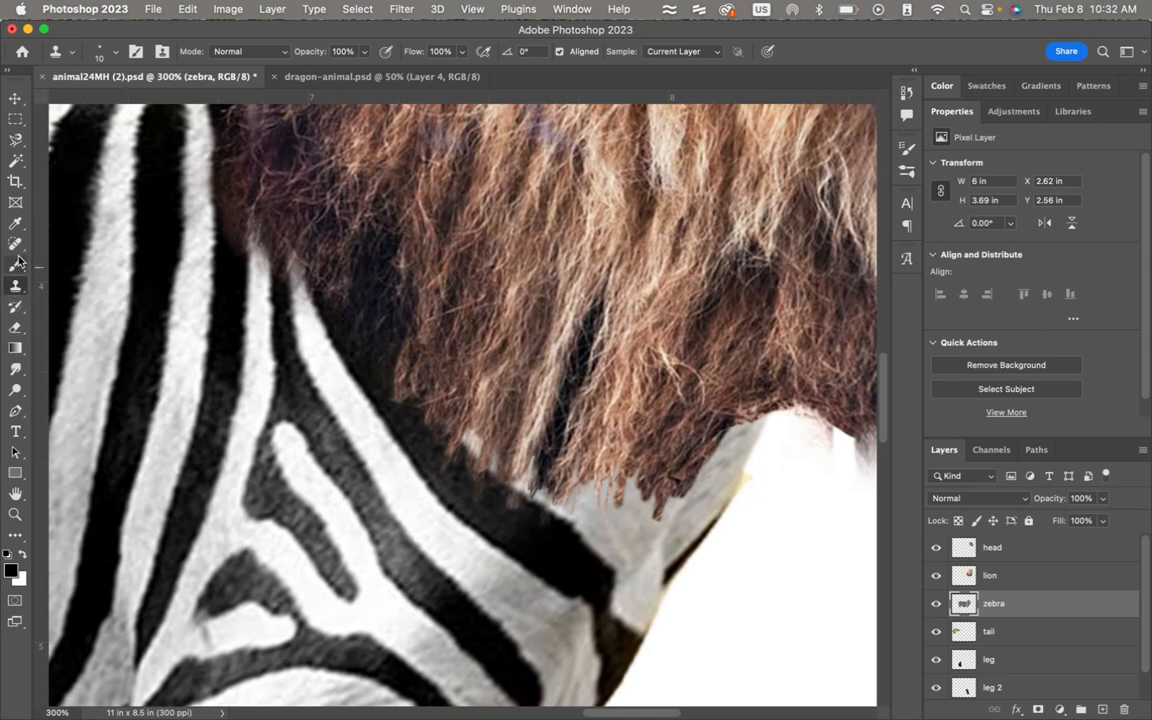
# Step: Erase the yellowish fringe along the zebra's outer chest edge with a 20 px Eraser, raising its opacity to 100%
pyautogui.click(15, 325)
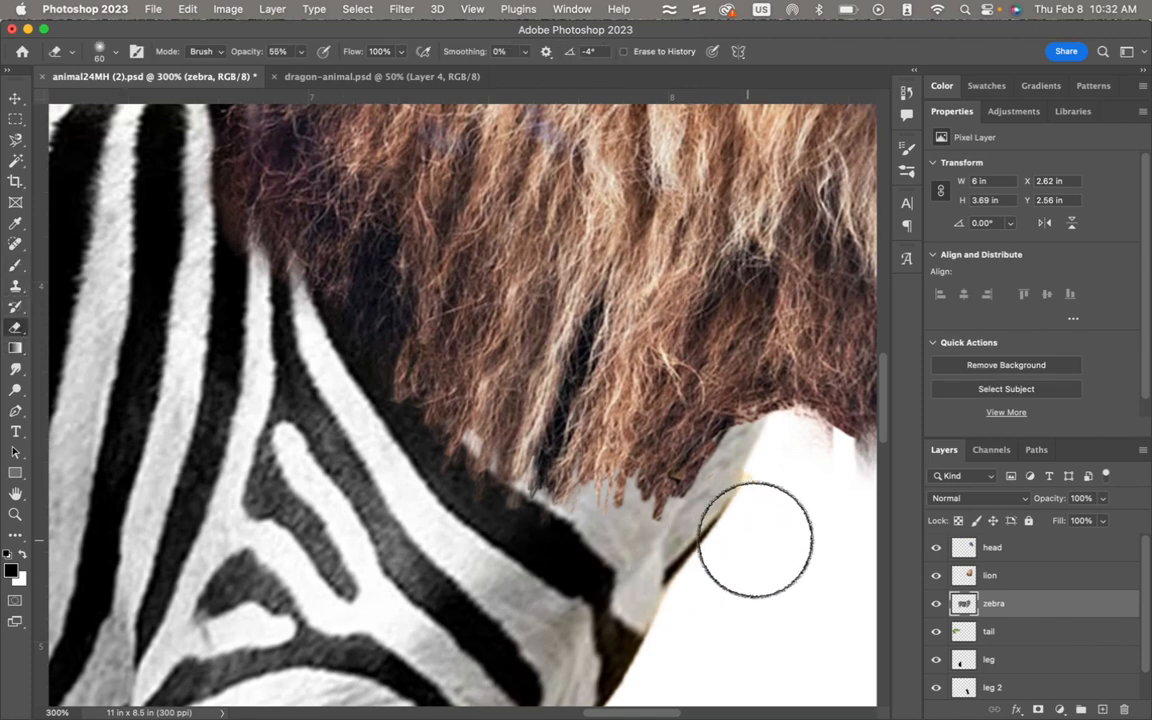
pyautogui.press('[')
pyautogui.press('[')
pyautogui.press('[')
pyautogui.press('[')
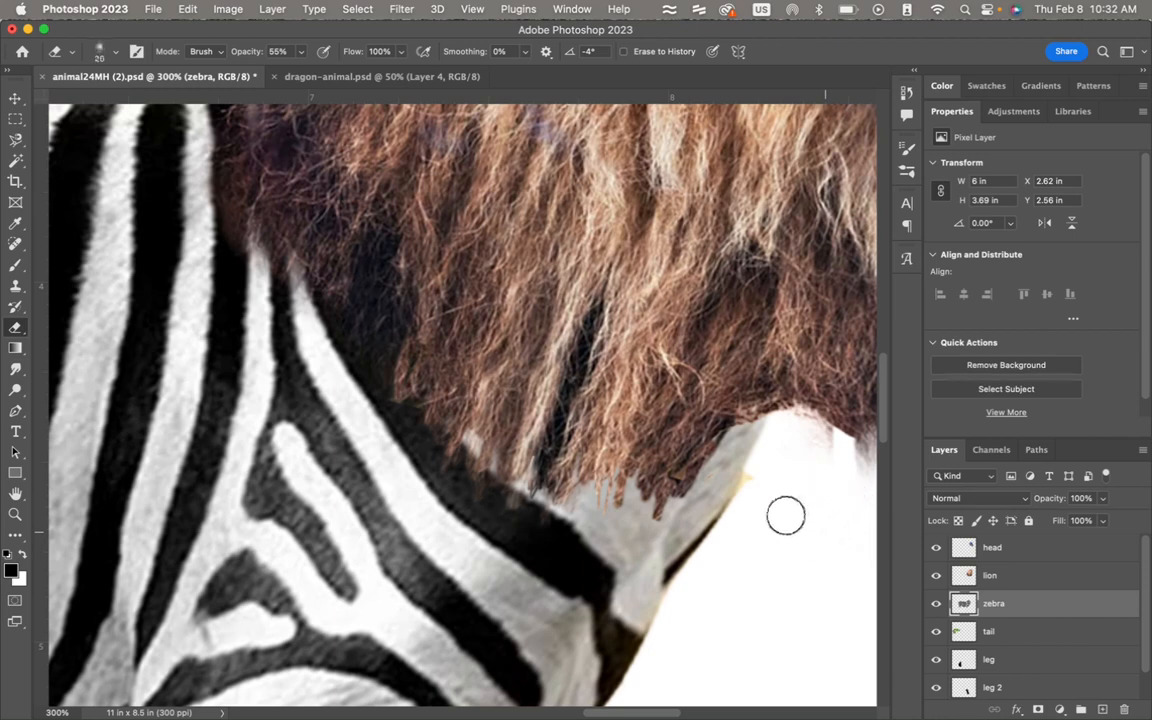
pyautogui.moveTo(764, 476)
pyautogui.mouseDown()
pyautogui.moveTo(755, 504)
pyautogui.moveTo(759, 468)
pyautogui.moveTo(766, 483)
pyautogui.moveTo(766, 468)
pyautogui.moveTo(751, 512)
pyautogui.moveTo(774, 455)
pyautogui.moveTo(756, 491)
pyautogui.moveTo(758, 476)
pyautogui.mouseUp()
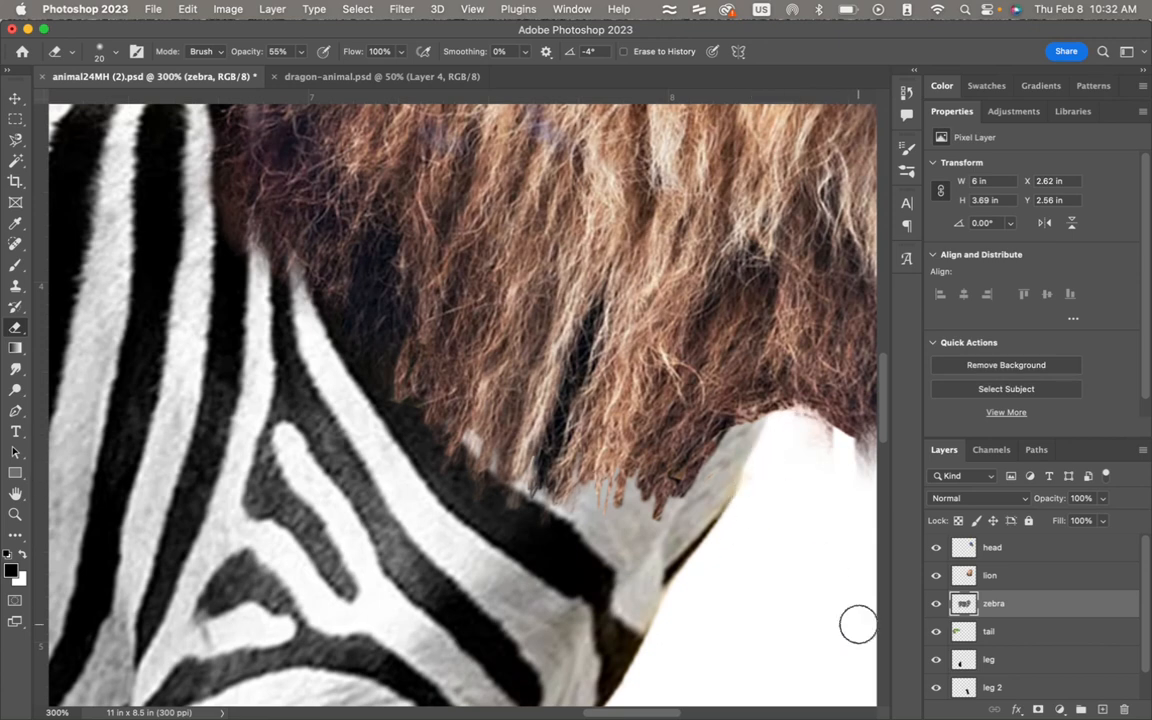
pyautogui.click(299, 53)
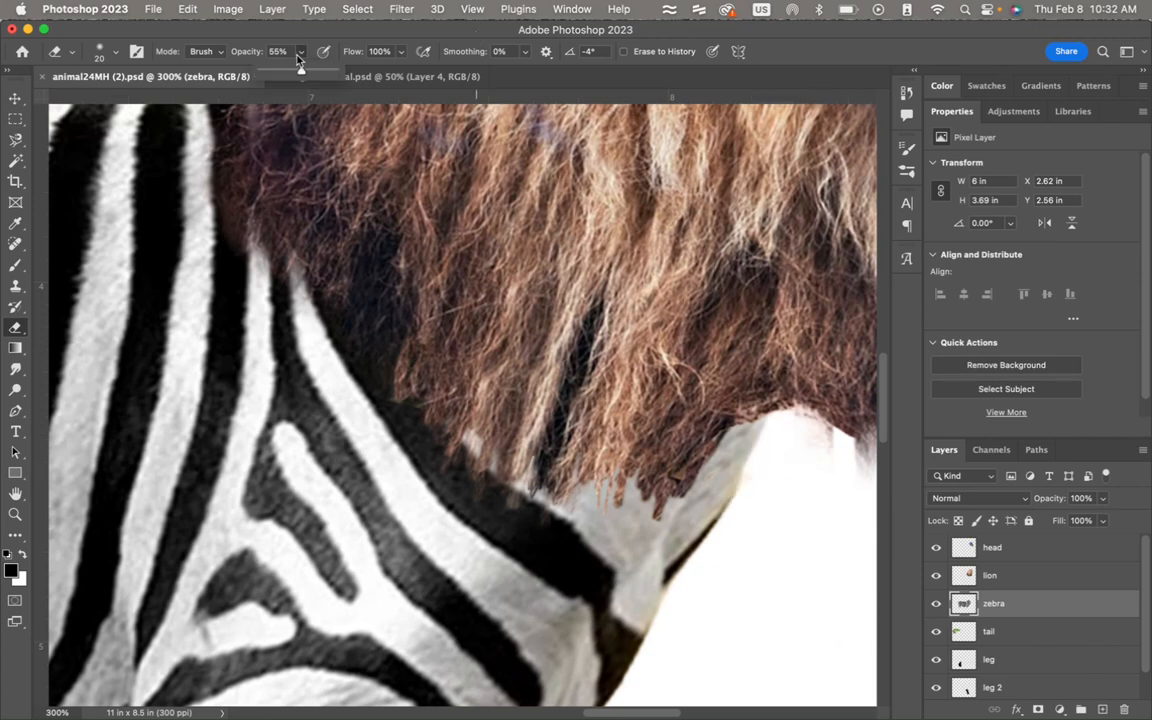
pyautogui.moveTo(300, 73); pyautogui.dragTo(353, 73)
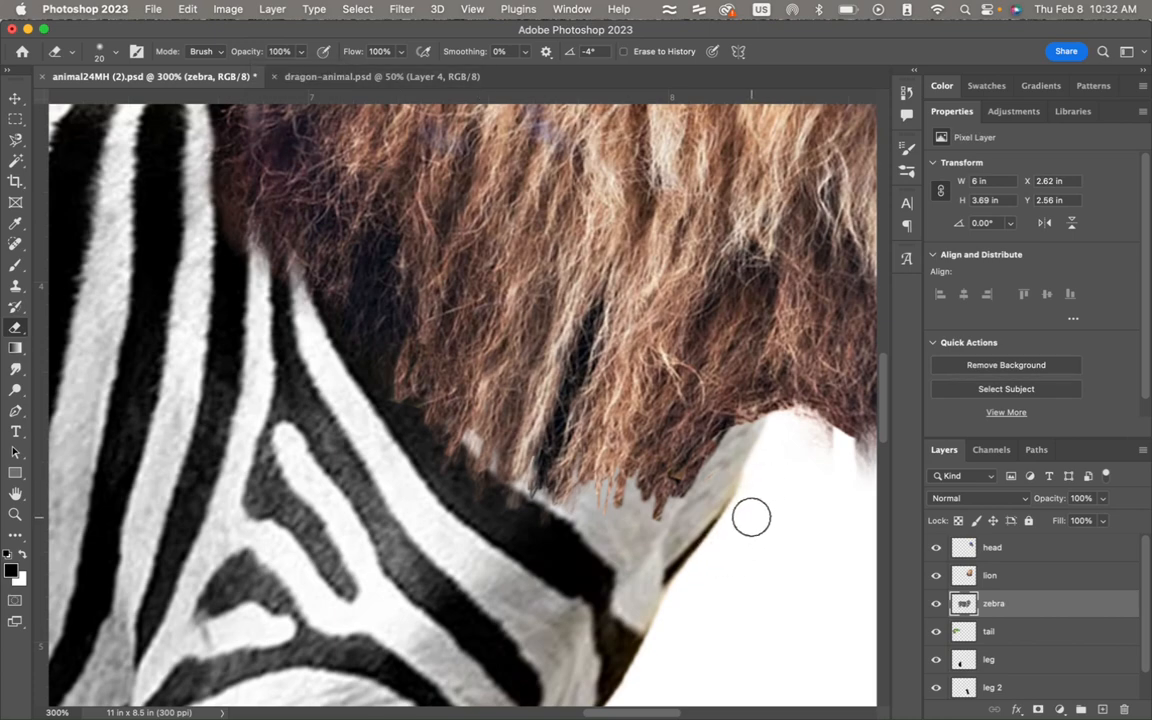
# Step: Sample the scales on the tail layer with the Clone Stamp and clone a small patch onto the zebra layer at the rump
pyautogui.press('super+minus')
pyautogui.press('super+minus')
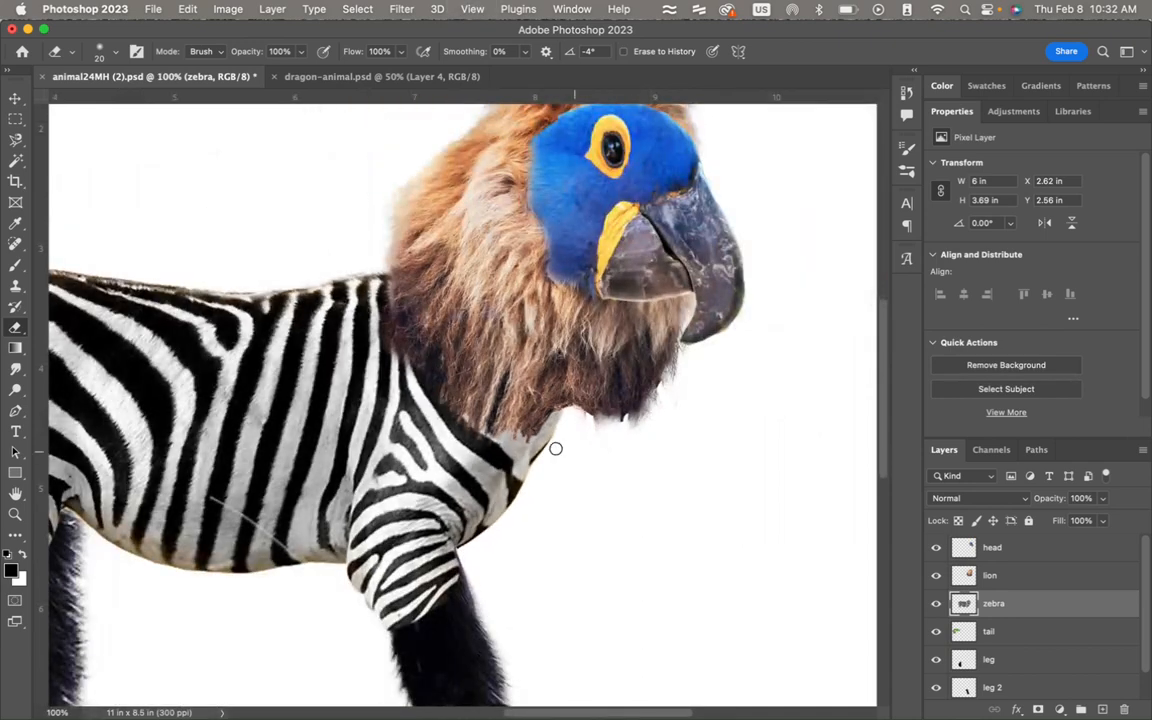
pyautogui.hscroll(-5, 542, 449)
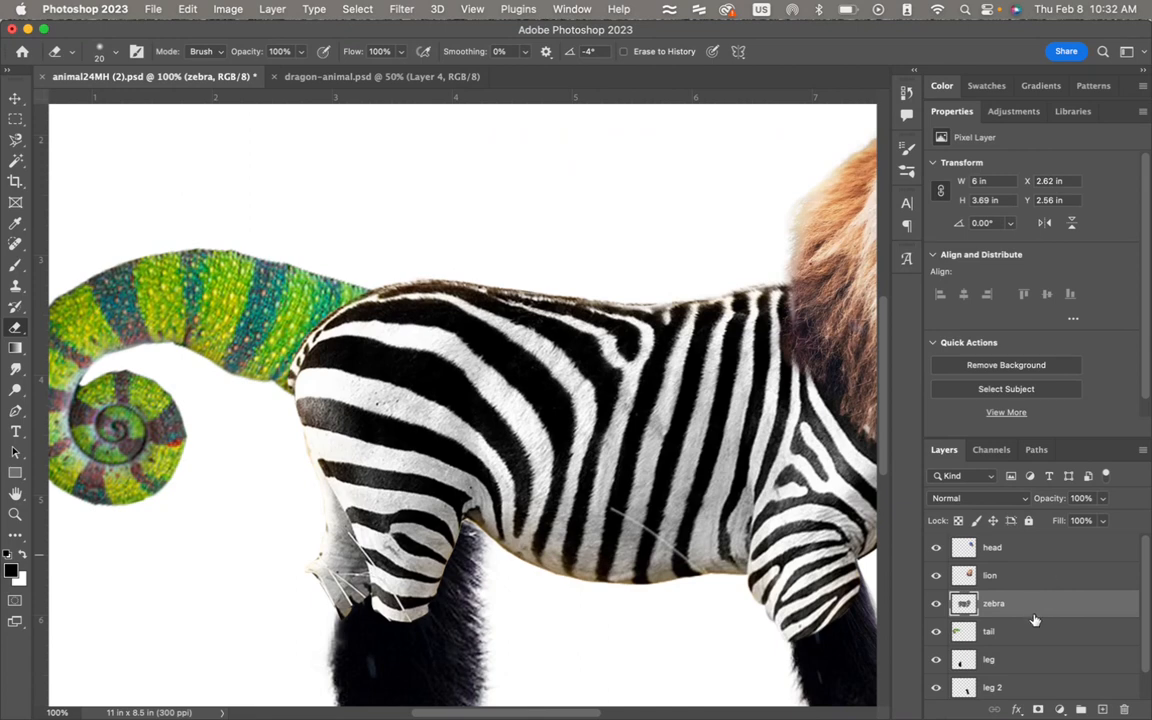
pyautogui.click(1019, 640)
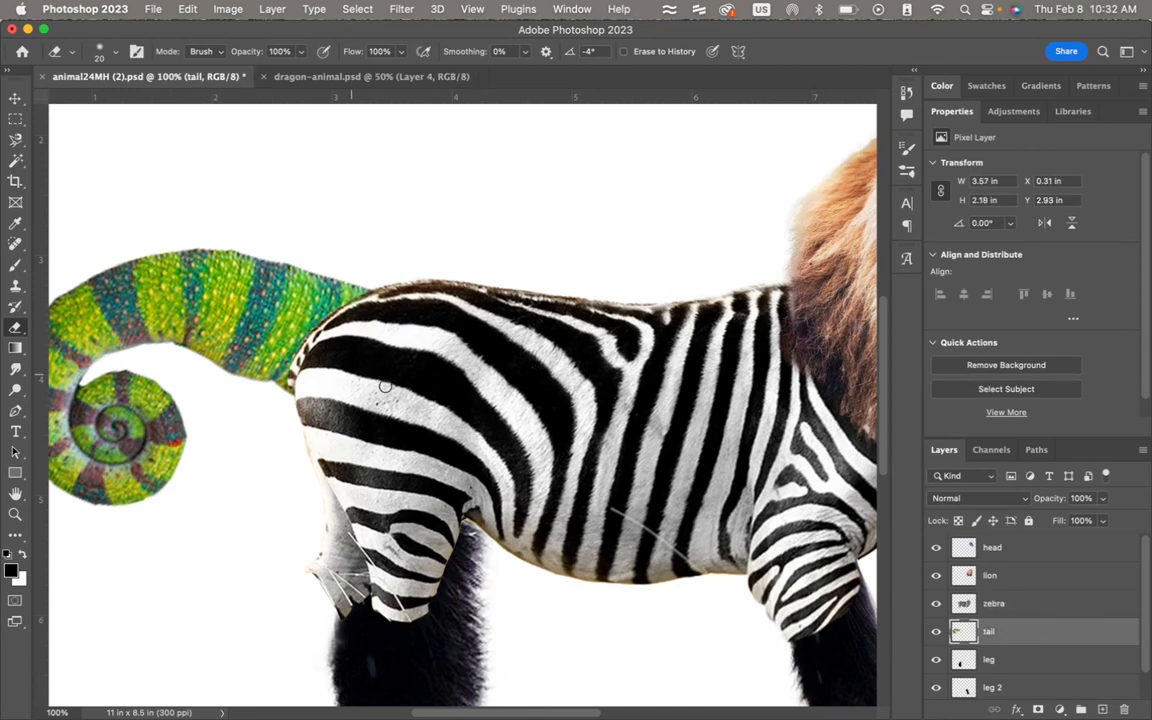
pyautogui.click(15, 288)
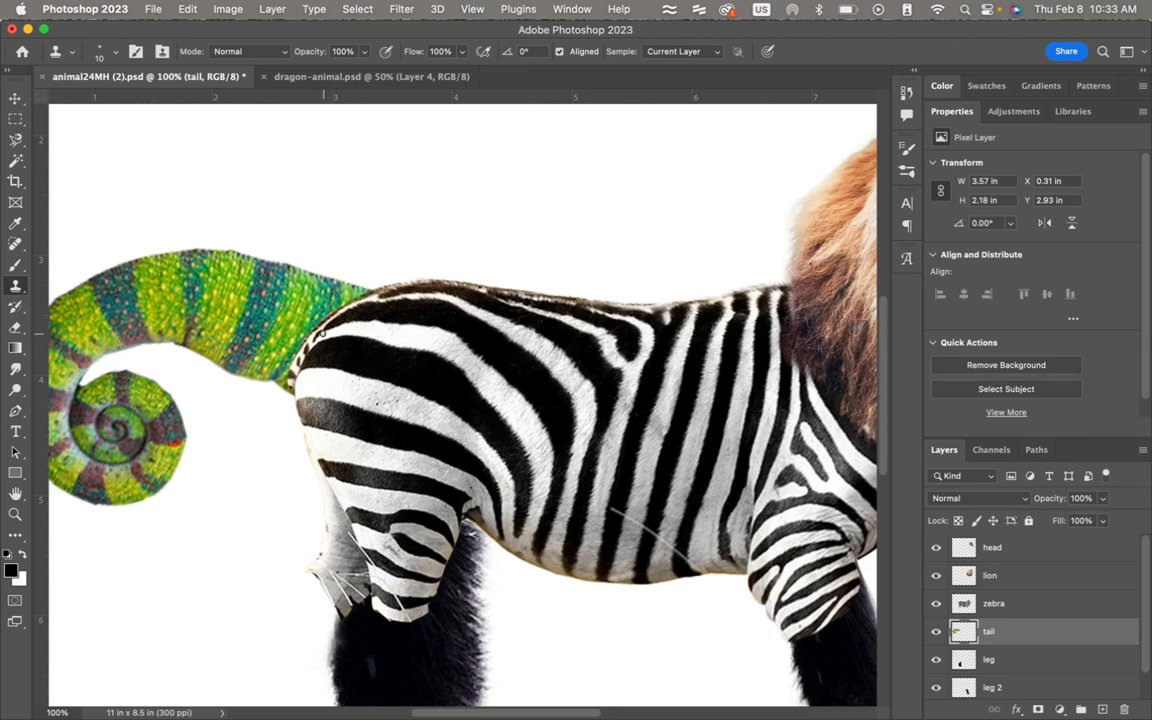
pyautogui.click(1006, 605)
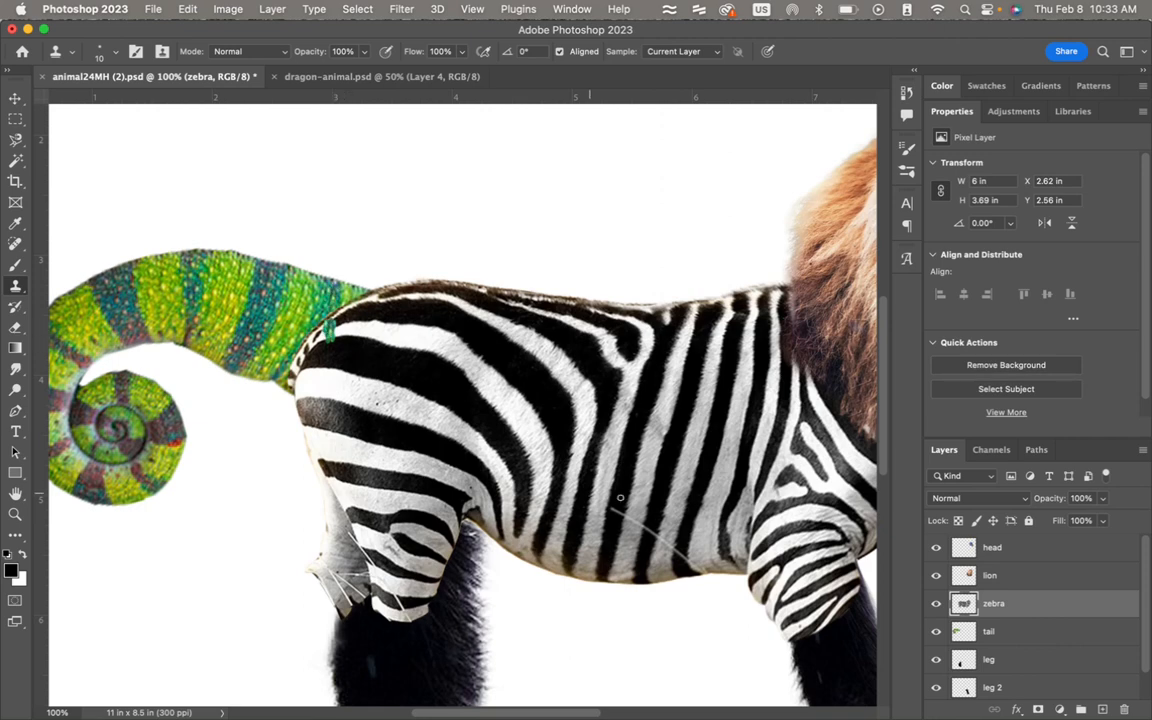
# Step: Create a new layer above the zebra layer and name it "tail layer"
pyautogui.click(1102, 709)
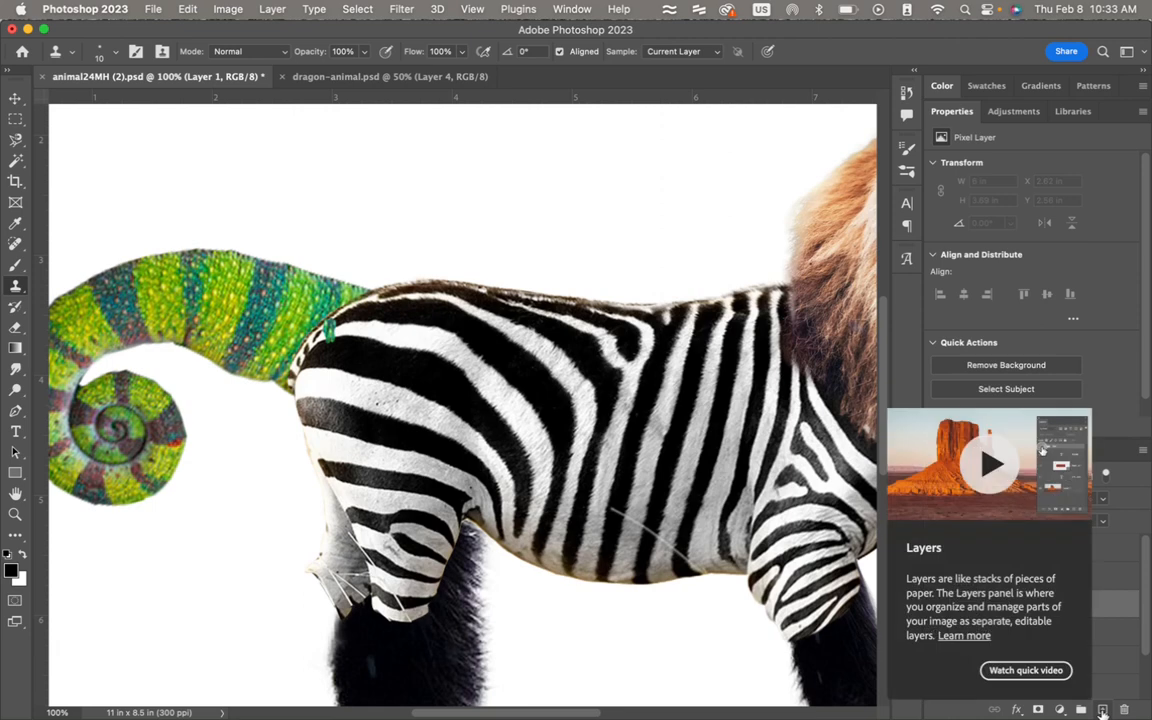
pyautogui.press('a')
pyautogui.press('r')
pyautogui.press('a')
pyautogui.press('s')
pyautogui.press('e')
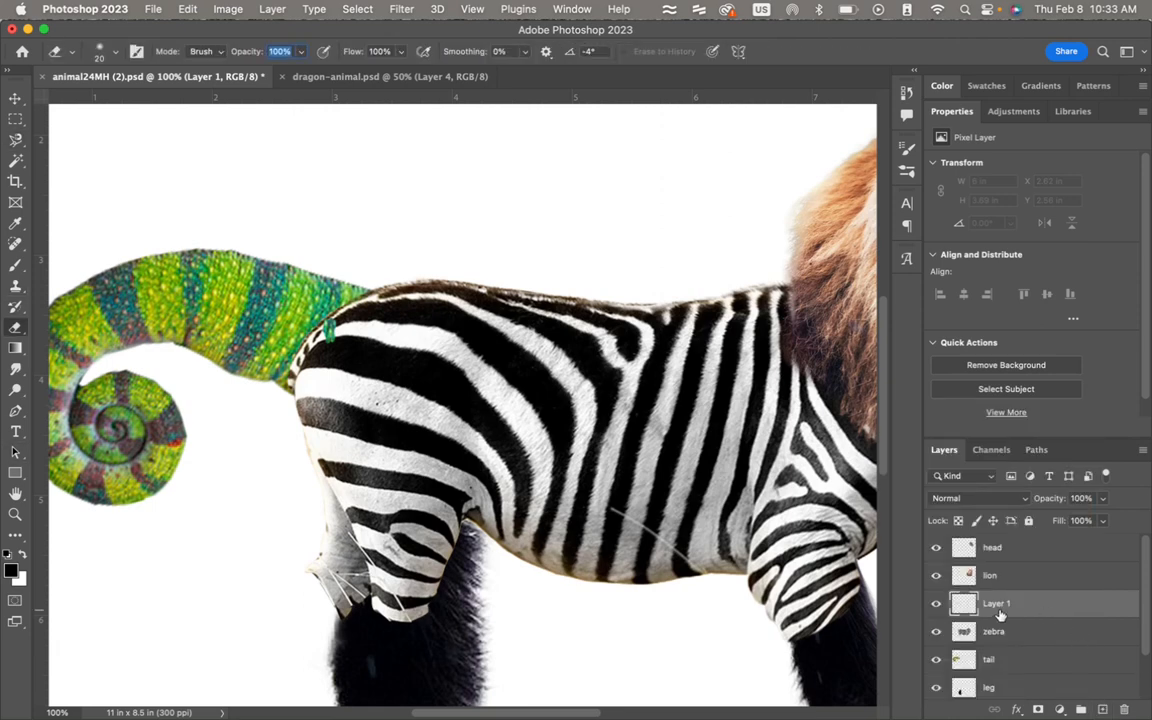
pyautogui.doubleClick(998, 604)
pyautogui.press('Return')
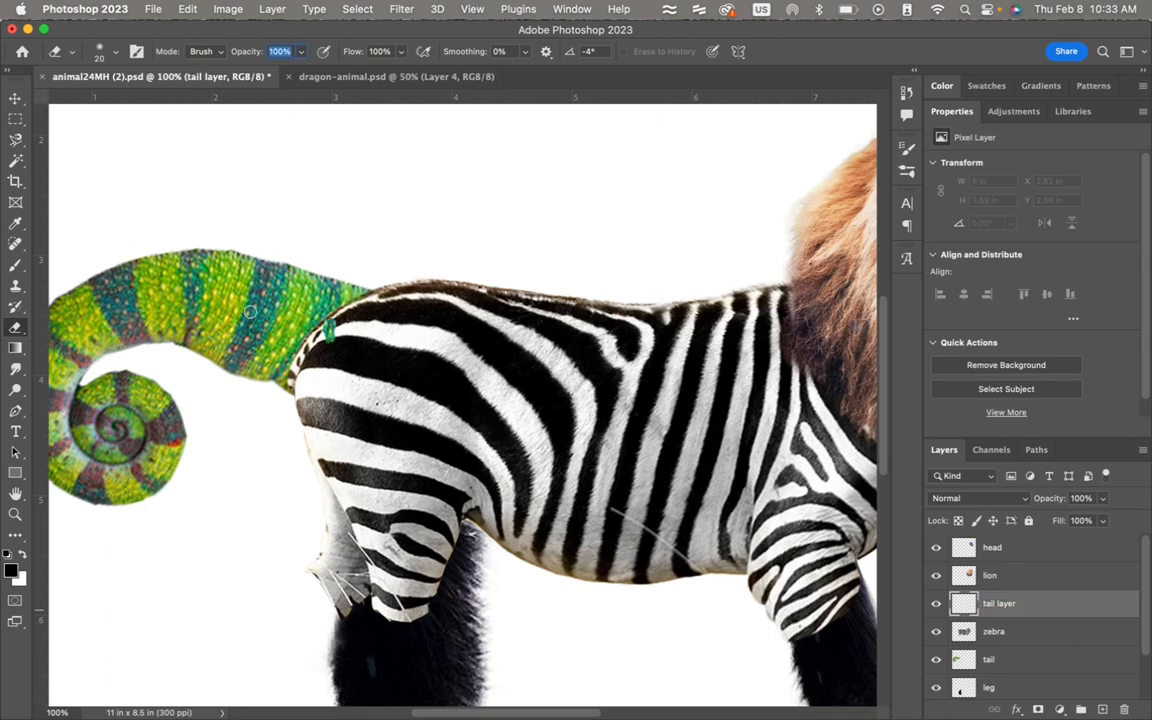
# Step: Clone scales sampled from the tail onto "tail layer" with a 35 px brush, covering the seam along the zebra's rump
pyautogui.click(329, 321)
pyautogui.click(1001, 664)
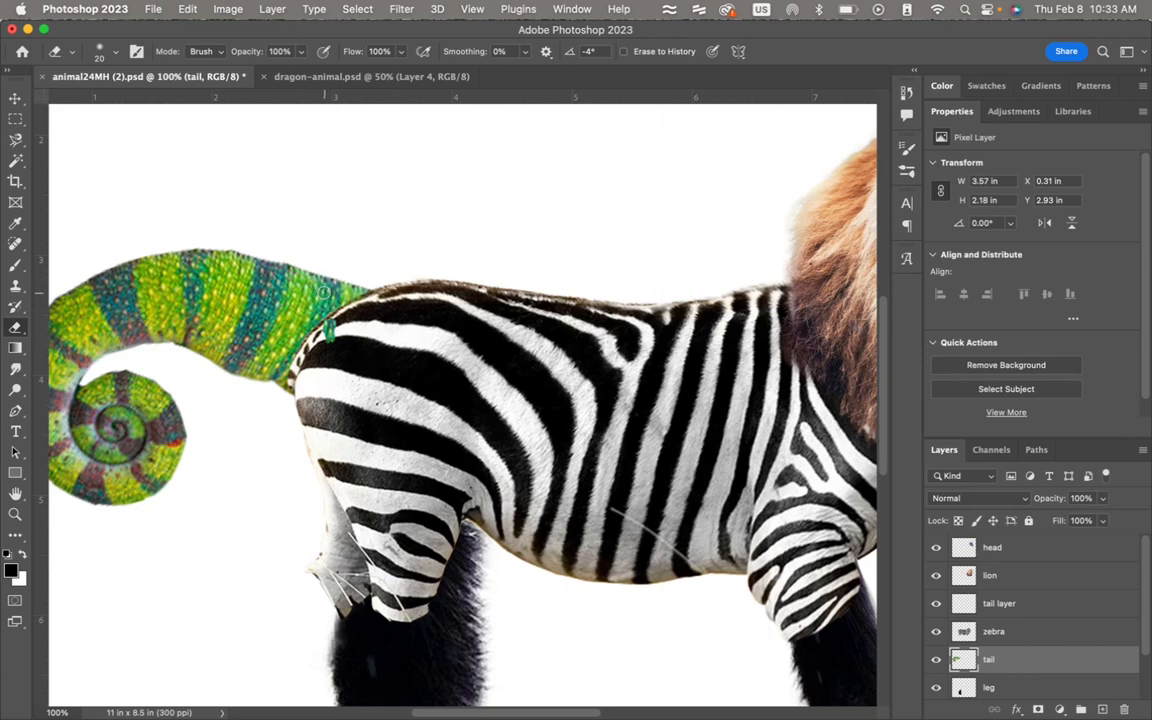
pyautogui.click(15, 286)
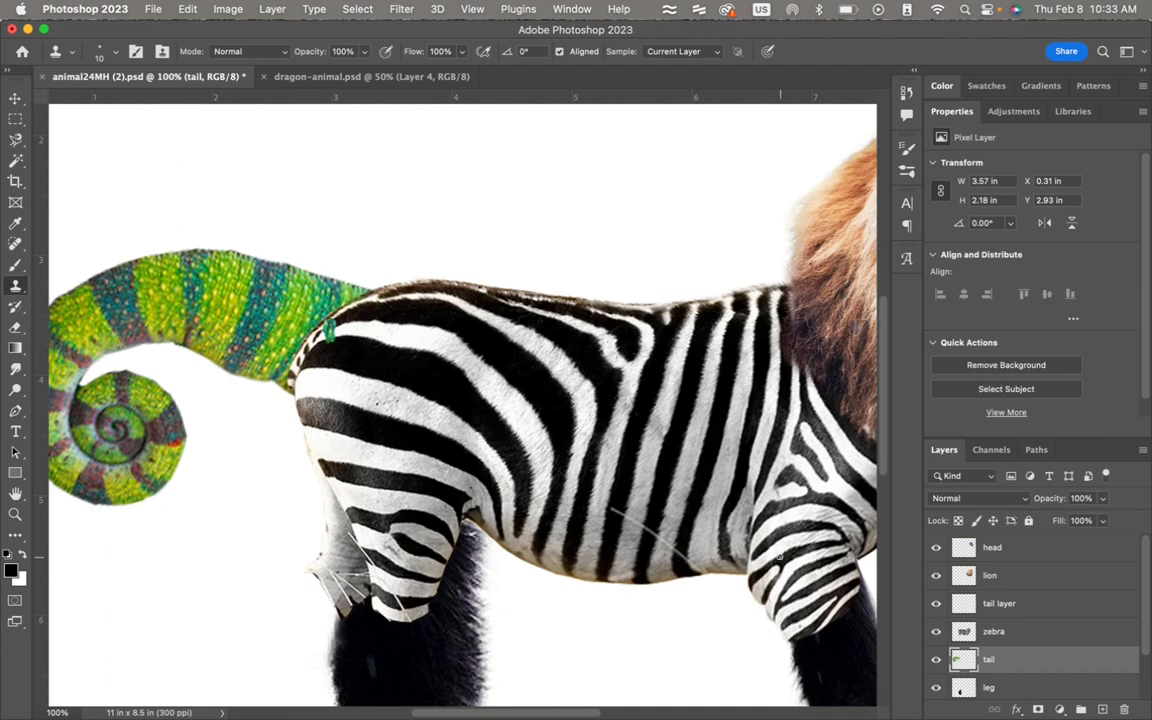
pyautogui.click(997, 604)
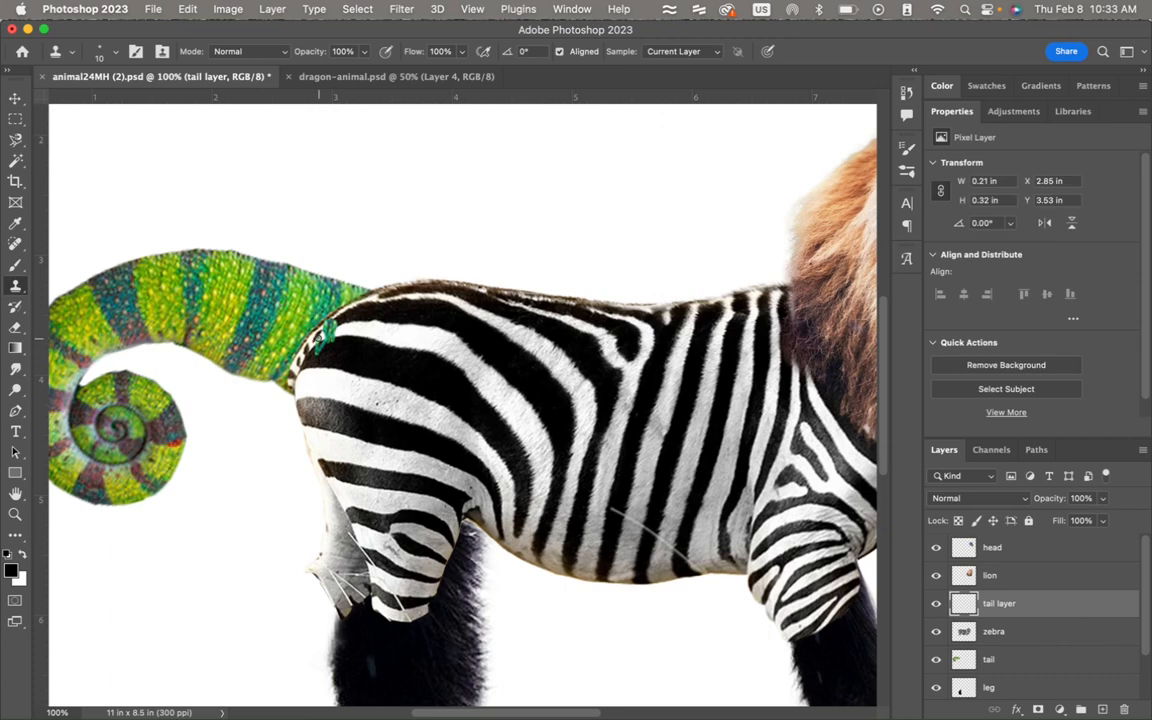
pyautogui.press(']')
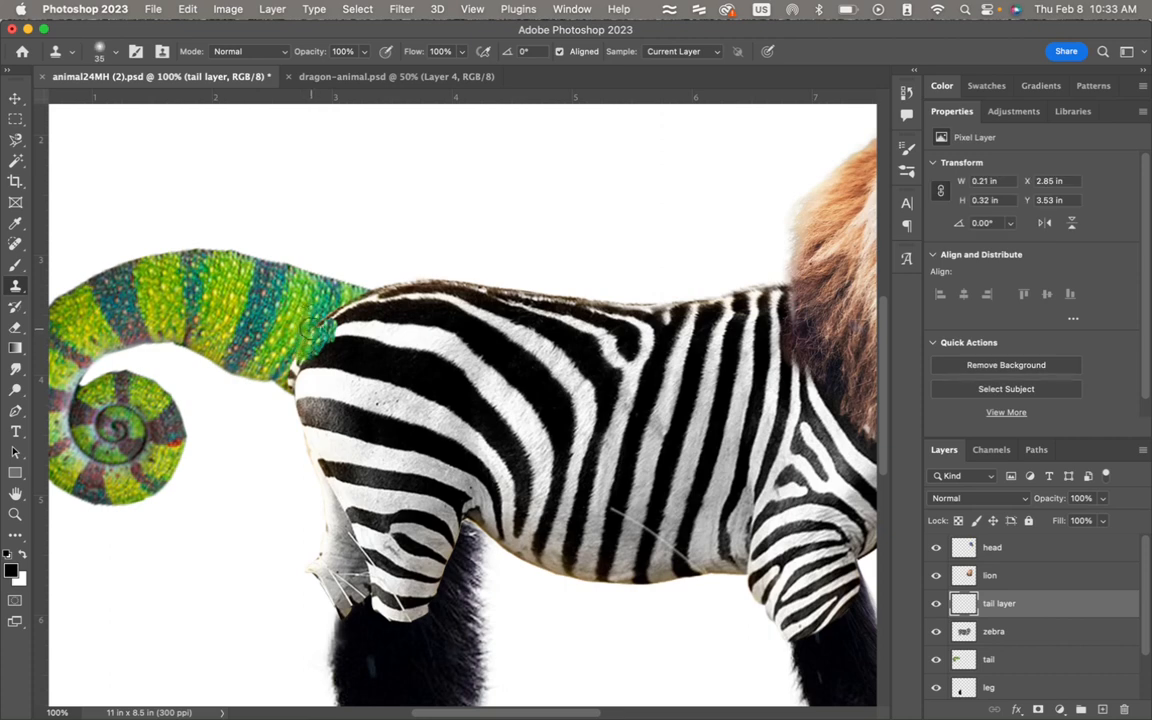
pyautogui.moveTo(297, 353)
pyautogui.mouseDown()
pyautogui.moveTo(291, 383)
pyautogui.moveTo(282, 300)
pyautogui.moveTo(300, 276)
pyautogui.moveTo(298, 288)
pyautogui.moveTo(352, 306)
pyautogui.mouseUp()
pyautogui.keyDown('alt'); pyautogui.click(355, 298); pyautogui.keyUp('alt')
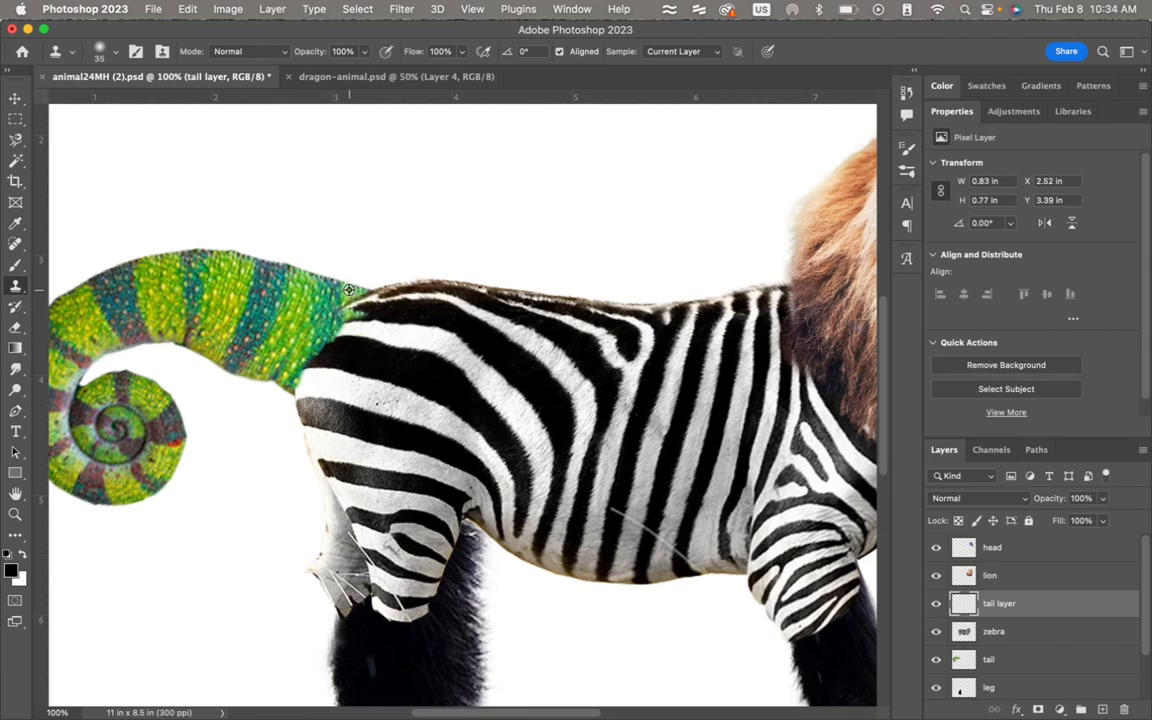
# Step: Resample the scales on the tail layer and clone them onto "tail layer" over the exposed zebra stripes at the tail joint
pyautogui.press('super+plus')
pyautogui.press('super+plus')
pyautogui.press('super+plus')
pyautogui.hscroll(-10, 349, 290)
pyautogui.scroll(3, 349, 290)
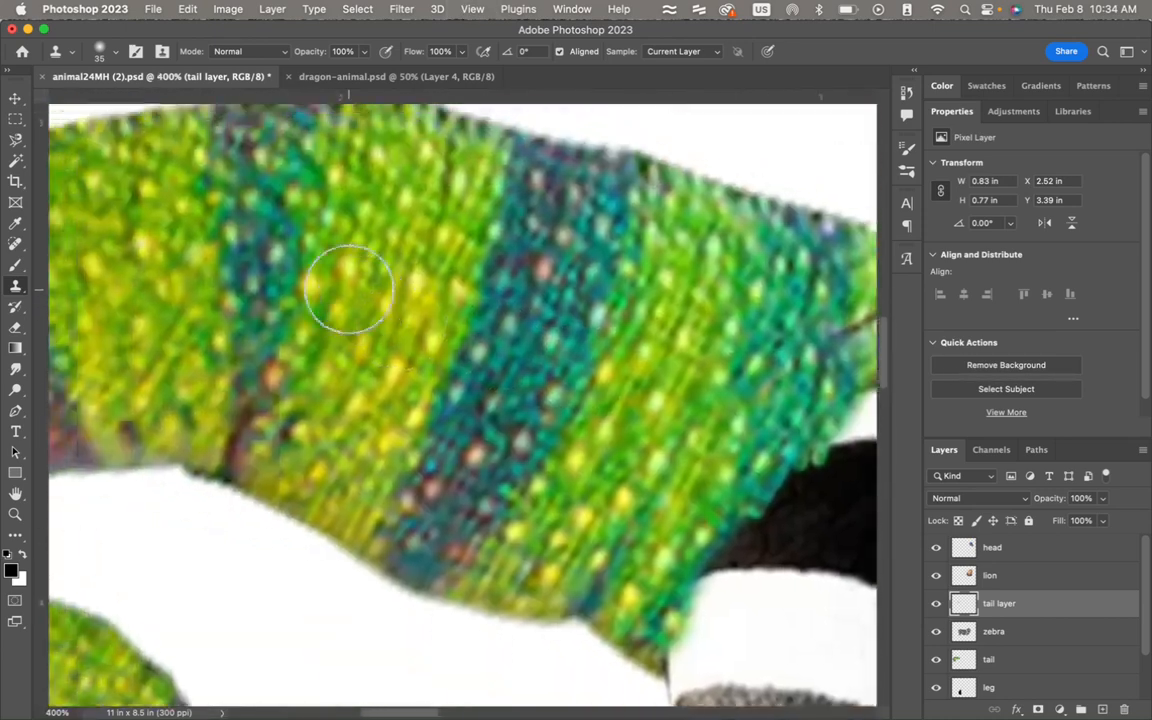
pyautogui.hscroll(10, 349, 290)
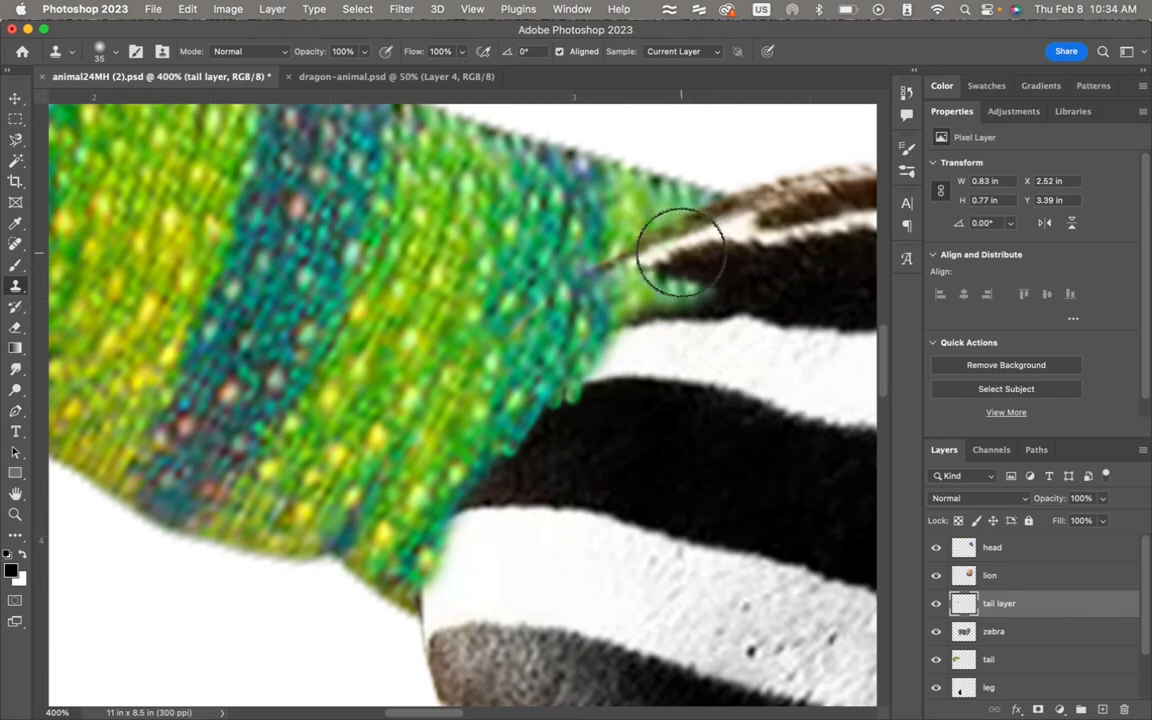
pyautogui.click(1019, 664)
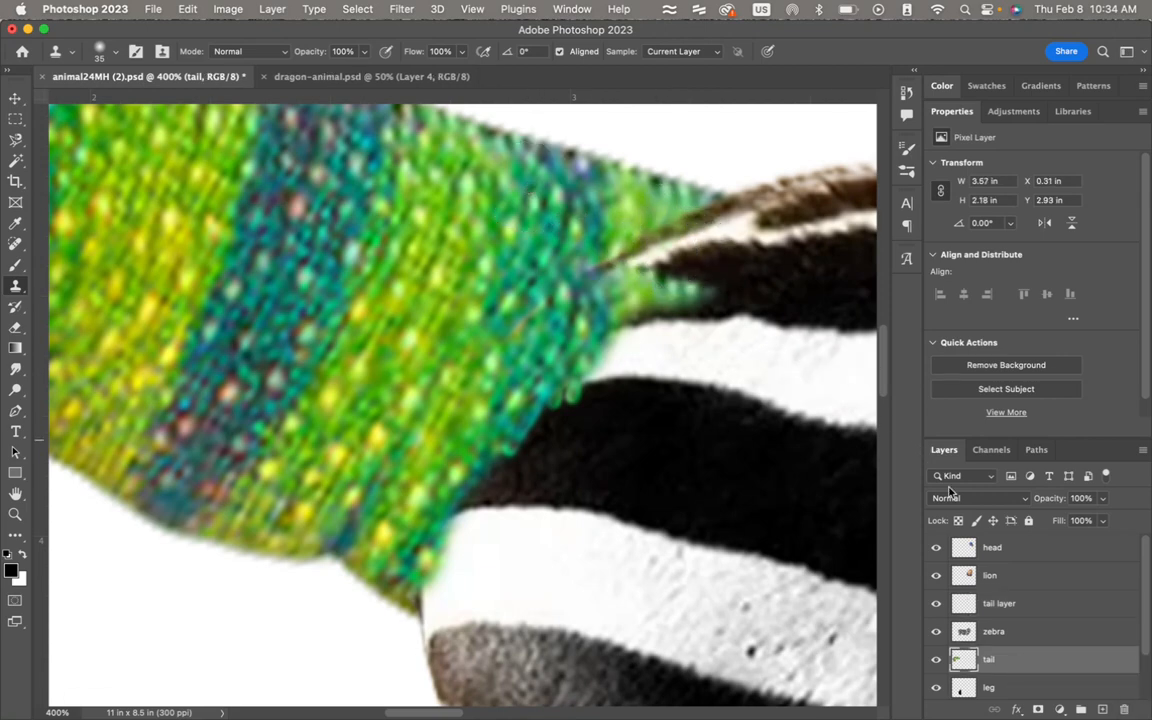
pyautogui.click(1025, 608)
pyautogui.moveTo(635, 245)
pyautogui.mouseDown()
pyautogui.moveTo(694, 283)
pyautogui.moveTo(643, 257)
pyautogui.moveTo(607, 270)
pyautogui.moveTo(663, 239)
pyautogui.moveTo(702, 237)
pyautogui.moveTo(694, 221)
pyautogui.moveTo(685, 232)
pyautogui.moveTo(728, 193)
pyautogui.moveTo(717, 220)
pyautogui.moveTo(607, 311)
pyautogui.moveTo(491, 477)
pyautogui.moveTo(455, 489)
pyautogui.moveTo(439, 549)
pyautogui.moveTo(489, 427)
pyautogui.moveTo(525, 386)
pyautogui.moveTo(561, 355)
pyautogui.moveTo(612, 366)
pyautogui.mouseUp()
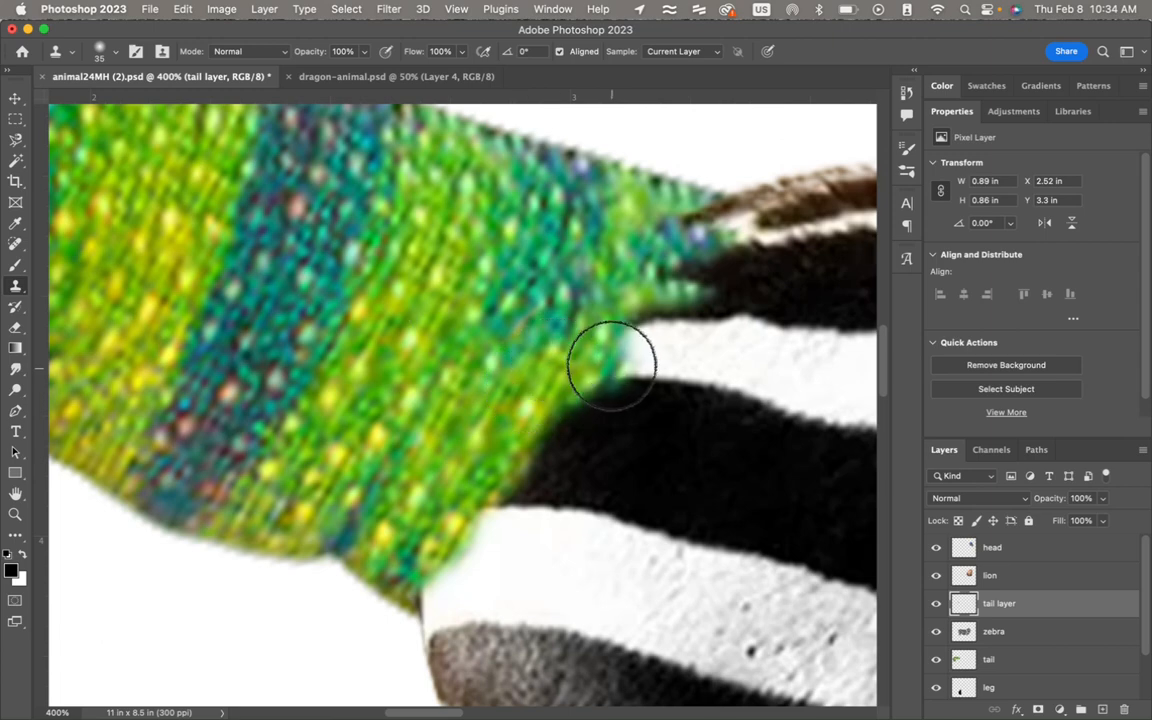
# Step: Fade the scale edge into the zebra's stripes by cloning with the opacity lowered to 53% and 12%
pyautogui.click(362, 51)
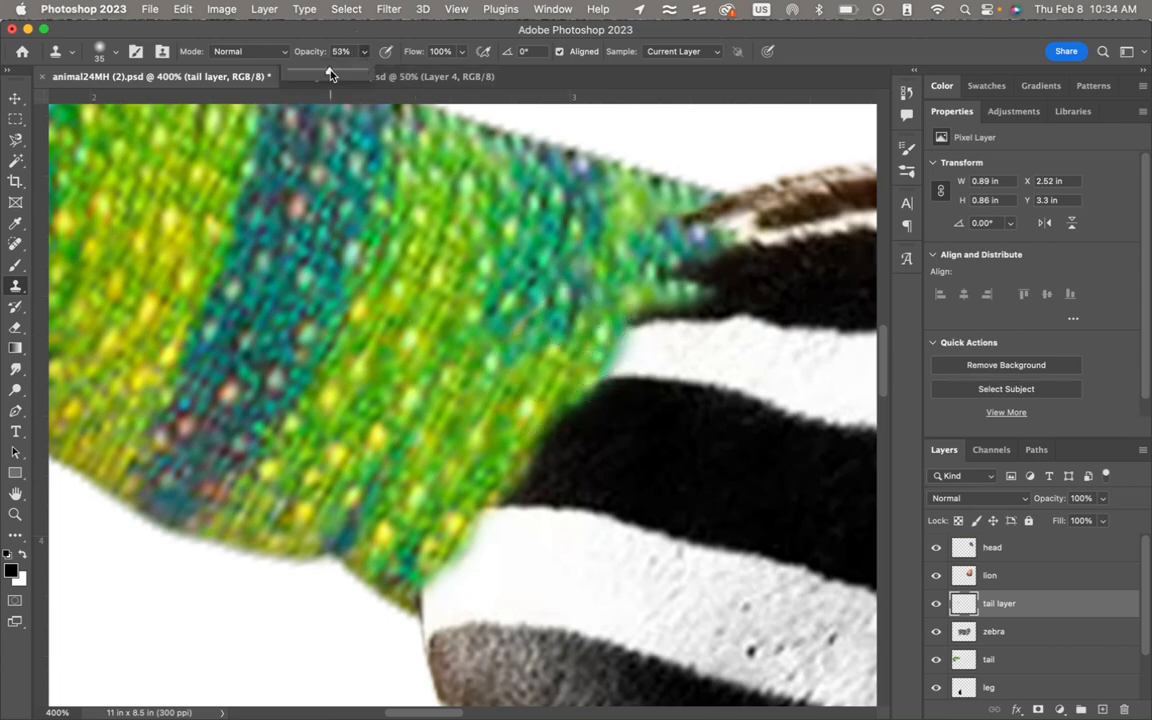
pyautogui.moveTo(644, 286)
pyautogui.mouseDown()
pyautogui.moveTo(653, 288)
pyautogui.moveTo(615, 360)
pyautogui.moveTo(558, 416)
pyautogui.moveTo(468, 550)
pyautogui.moveTo(427, 576)
pyautogui.moveTo(684, 239)
pyautogui.mouseUp()
pyautogui.moveTo(365, 53); pyautogui.dragTo(302, 68)
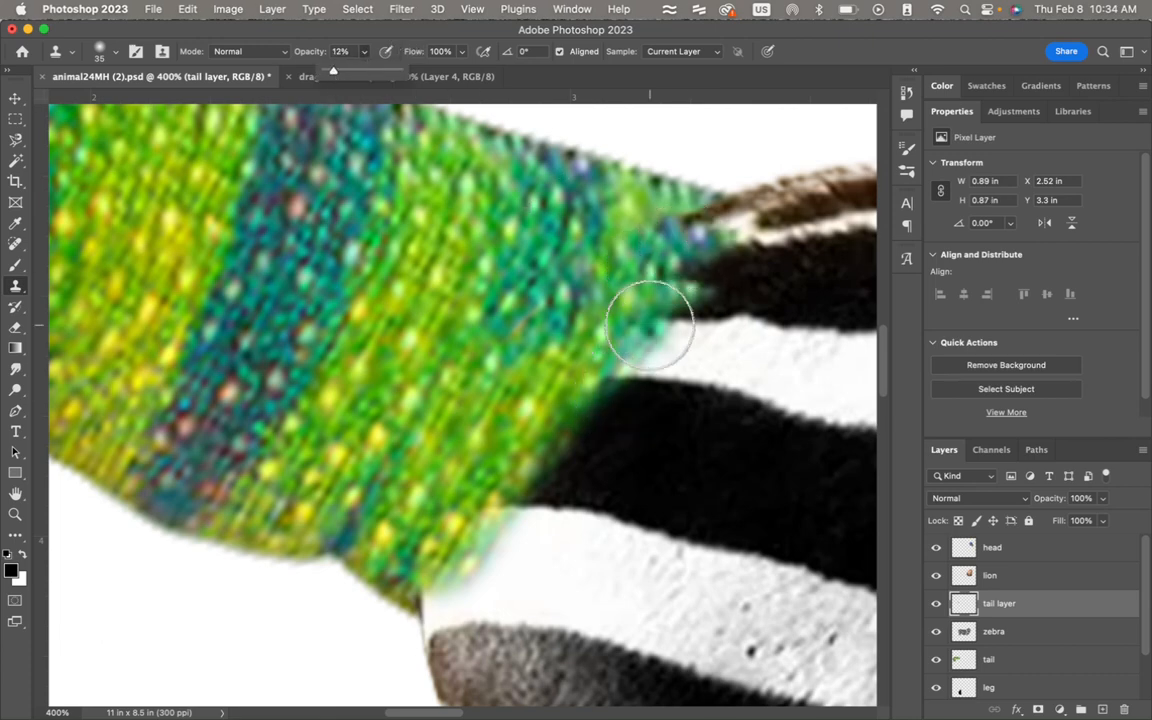
pyautogui.click(597, 407)
pyautogui.moveTo(597, 407)
pyautogui.mouseDown()
pyautogui.moveTo(473, 550)
pyautogui.moveTo(445, 613)
pyautogui.moveTo(446, 581)
pyautogui.moveTo(616, 395)
pyautogui.moveTo(654, 316)
pyautogui.moveTo(641, 358)
pyautogui.moveTo(586, 424)
pyautogui.moveTo(599, 355)
pyautogui.moveTo(626, 318)
pyautogui.moveTo(549, 446)
pyautogui.mouseUp()
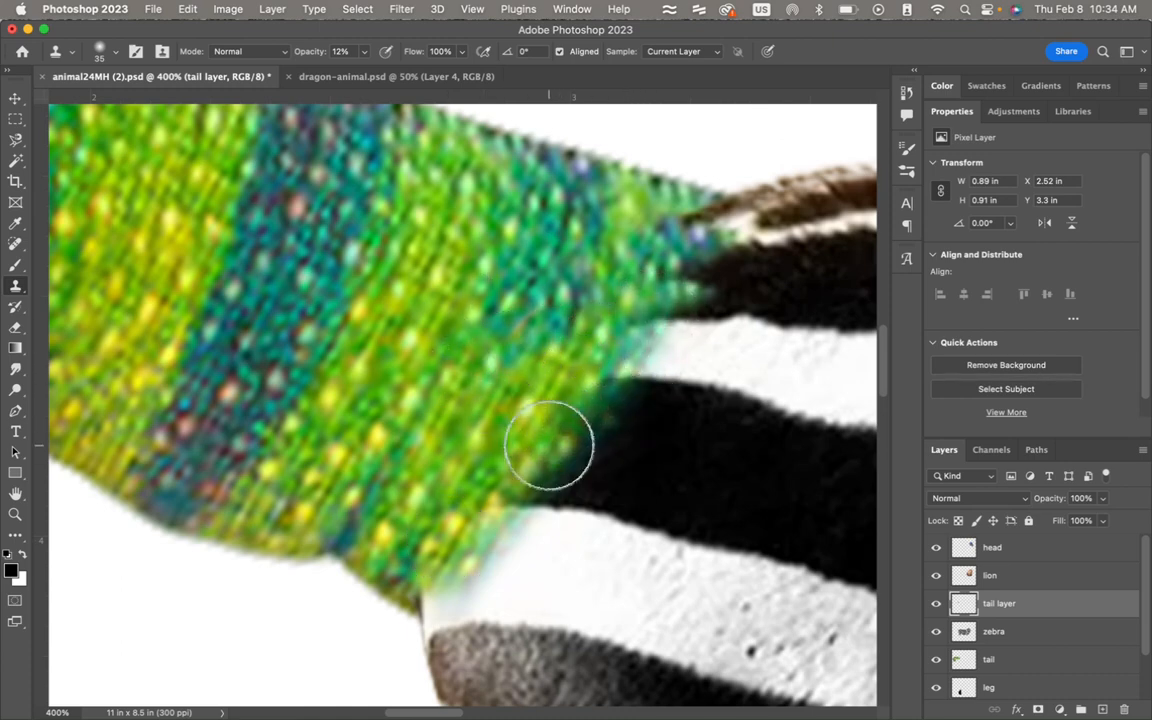
# Step: Examine how the blended tail joint looks on the whole animal and up close
pyautogui.press('super+minus')
pyautogui.press('super+minus')
pyautogui.press('super+minus')
pyautogui.press('super+minus')
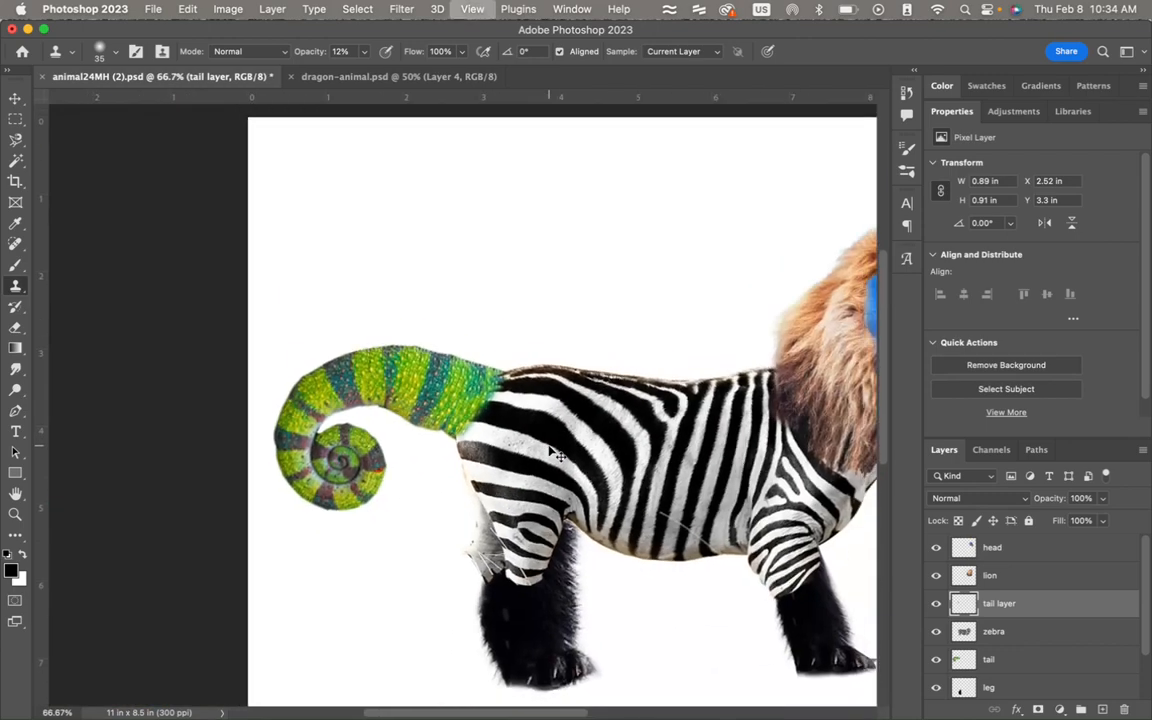
pyautogui.press('super+minus')
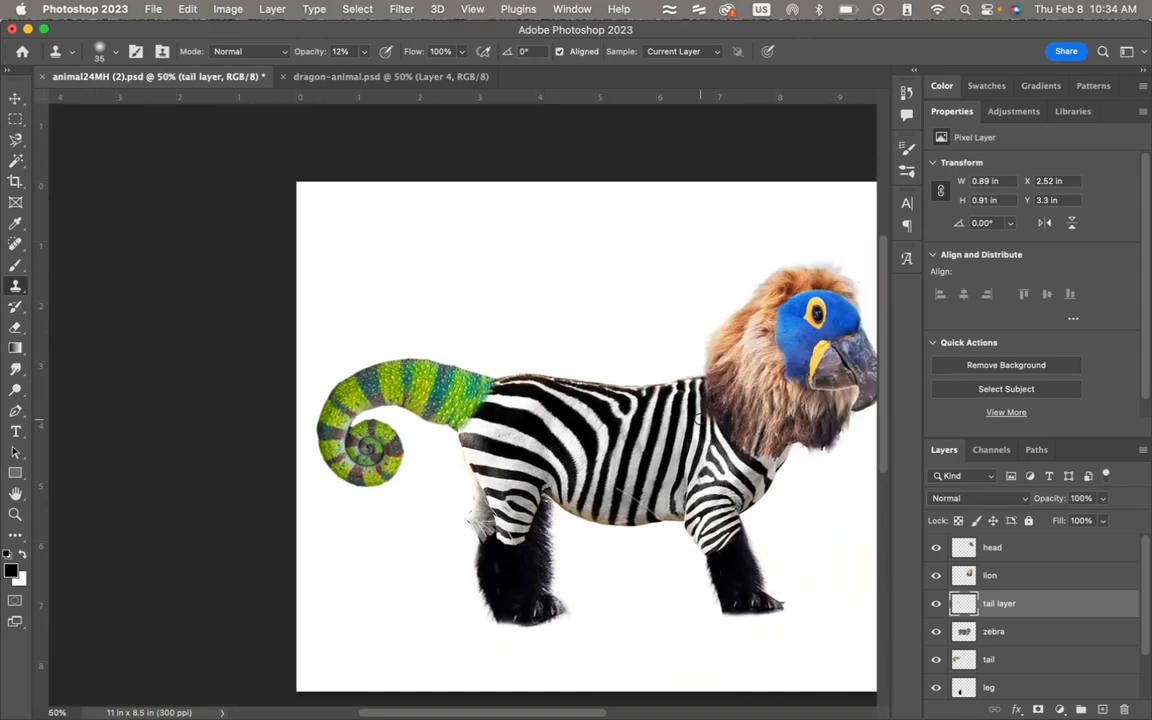
pyautogui.press('super+plus')
pyautogui.press('super+plus')
pyautogui.press('super+plus')
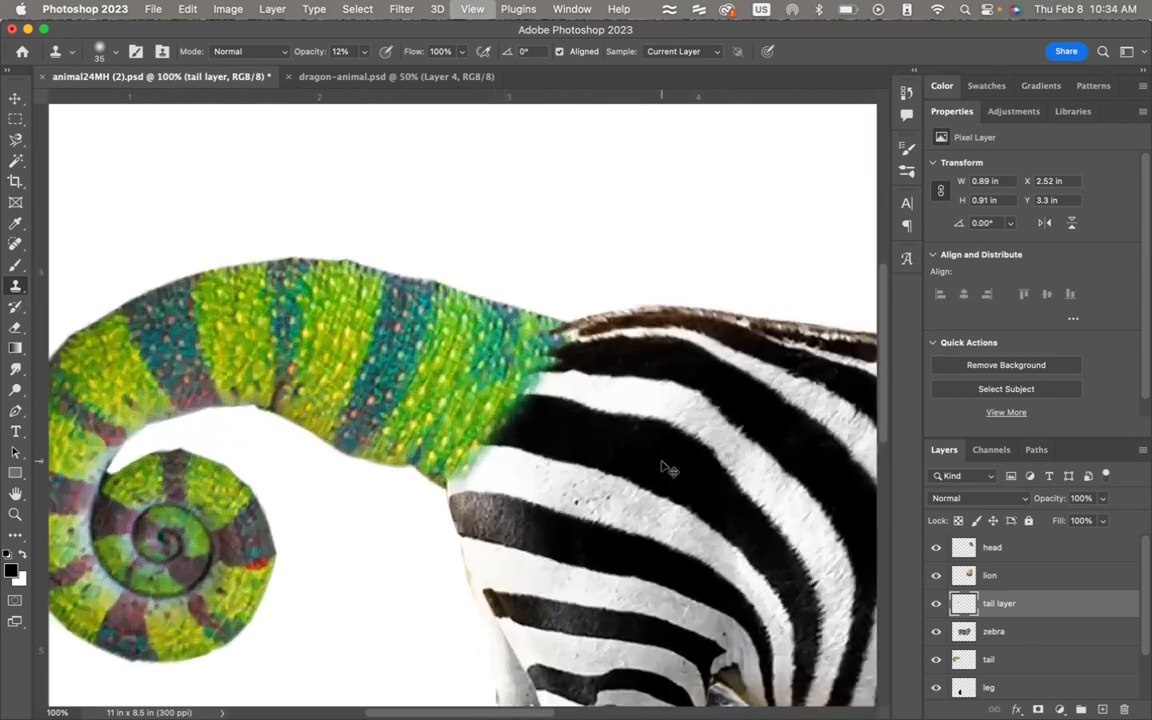
# Step: On the zebra layer, start cloning the black stripe over the upper end of the pale diagonal line on the belly with a 15 px brush
pyautogui.scroll(-5, 661, 461)
pyautogui.hscroll(10, 661, 461)
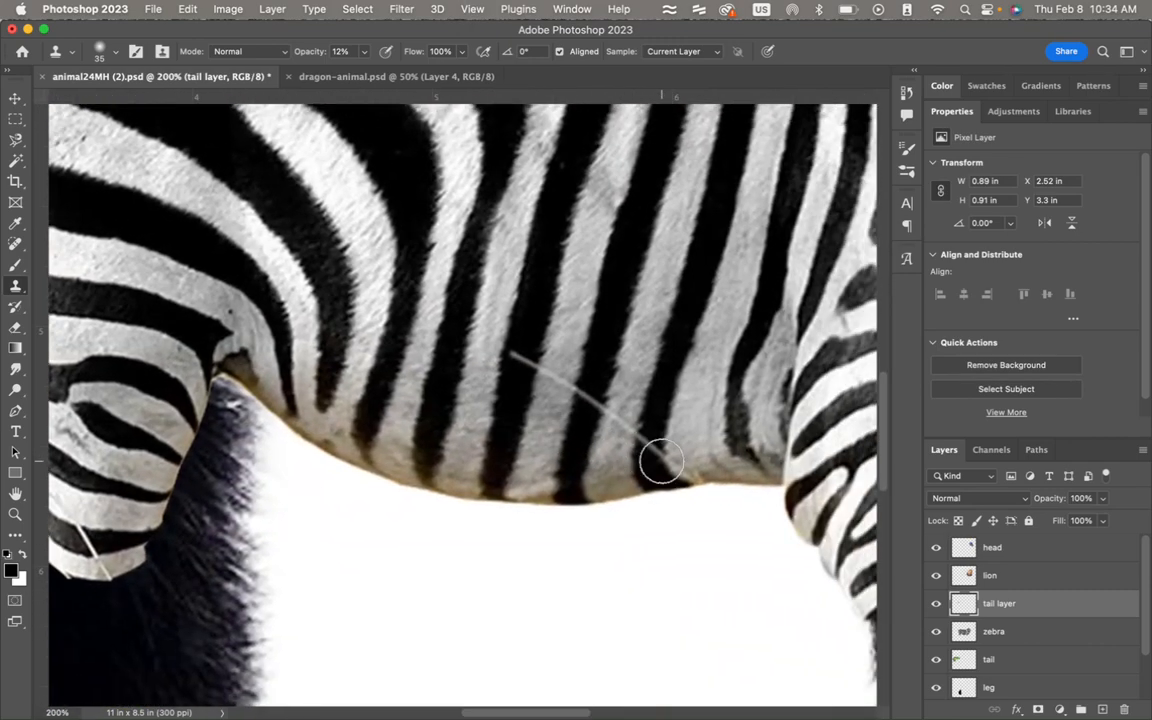
pyautogui.click(1015, 632)
pyautogui.press('super+plus')
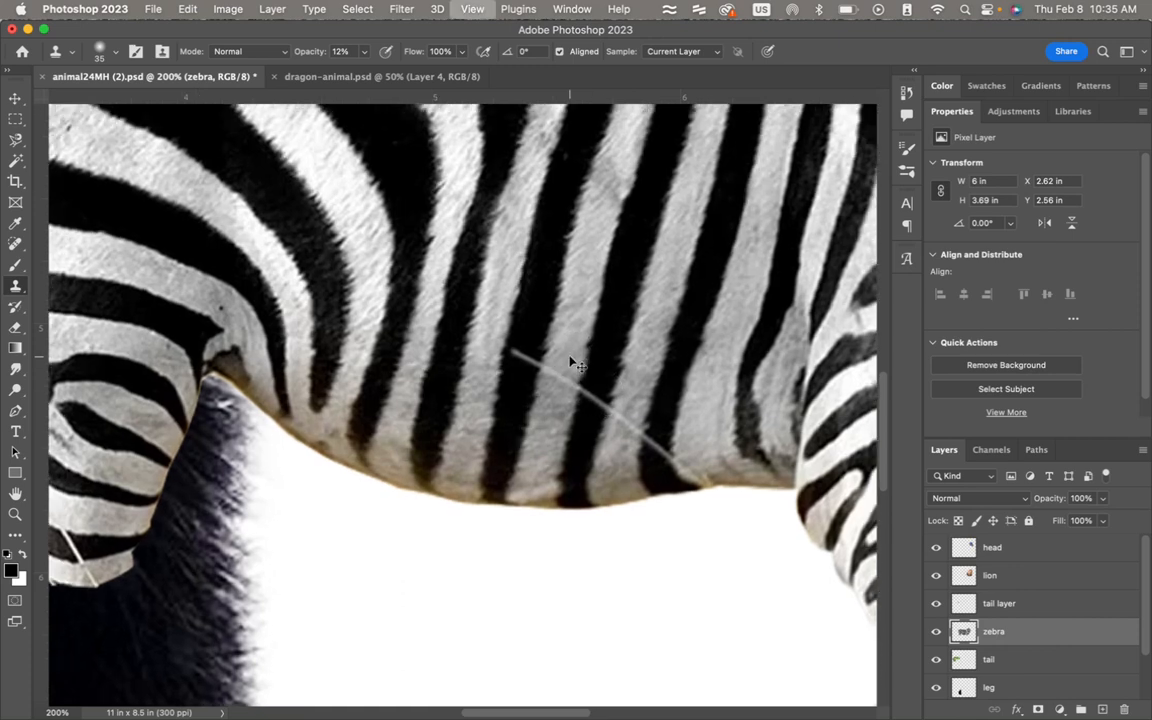
pyautogui.press('super+plus')
pyautogui.press('[')
pyautogui.press('[')
pyautogui.press('[')
pyautogui.press('[')
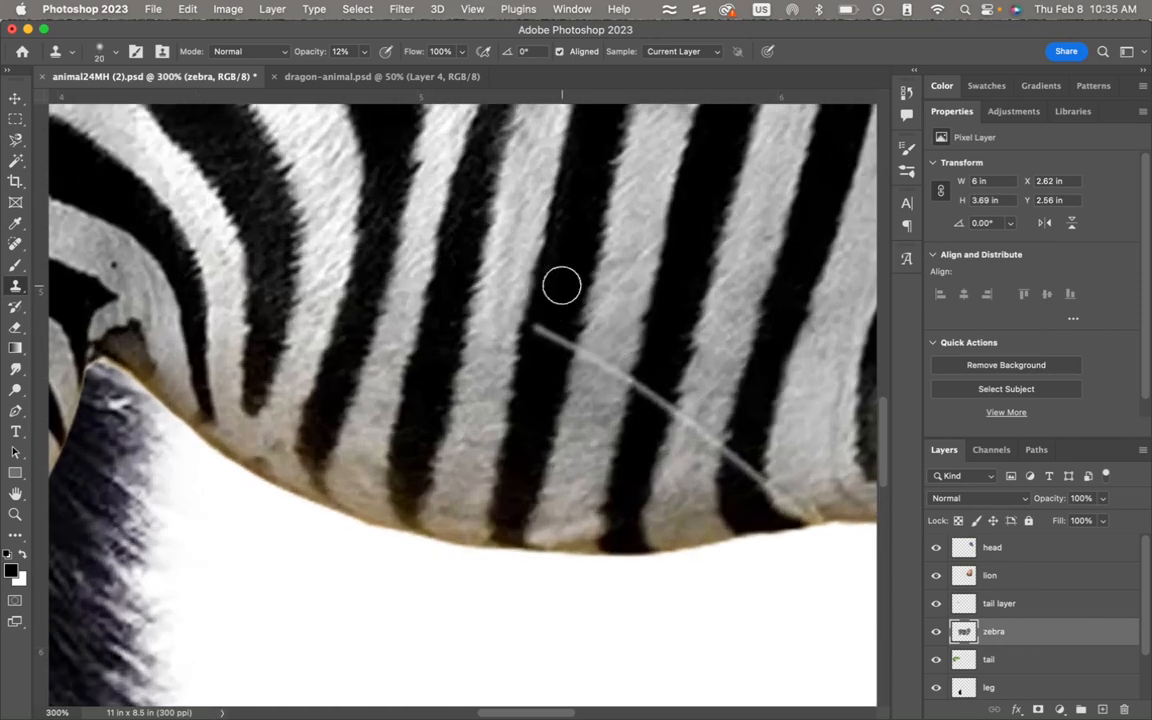
pyautogui.keyDown('alt'); pyautogui.click(562, 286); pyautogui.keyUp('alt')
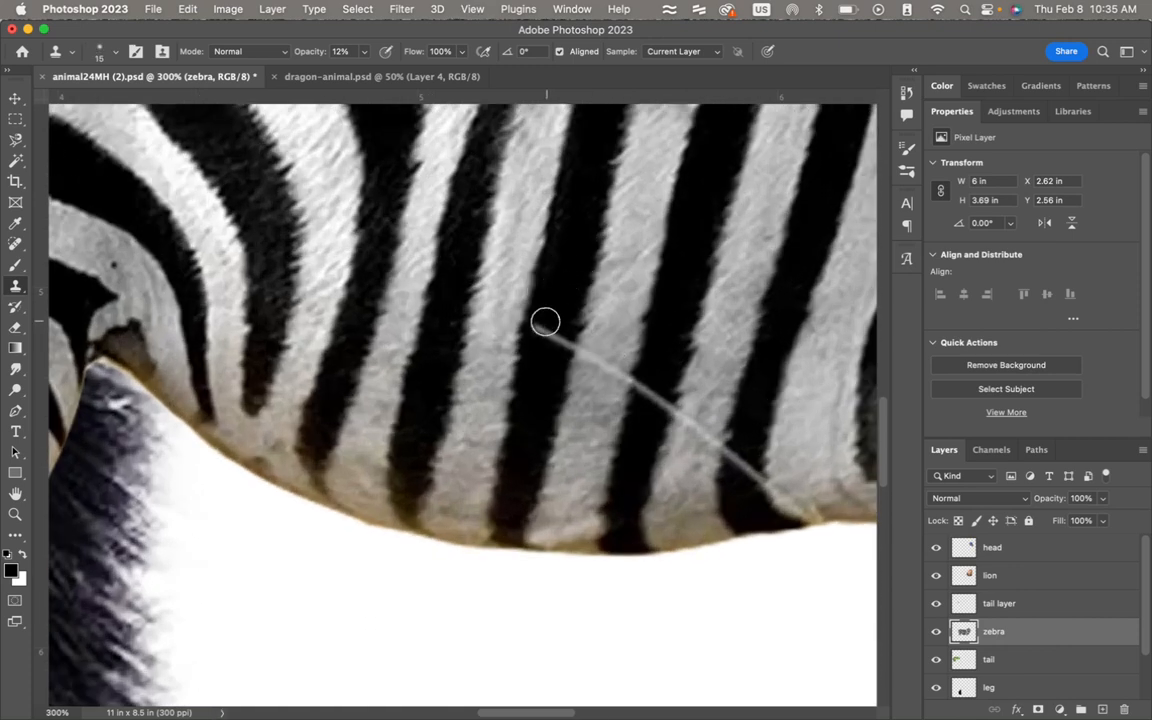
pyautogui.moveTo(545, 322); pyautogui.dragTo(543, 340)
# Step: Raise the clone opacity to 100% and cover the upper half of the belly's pale line with matching black stripe and light fur
pyautogui.click(365, 52)
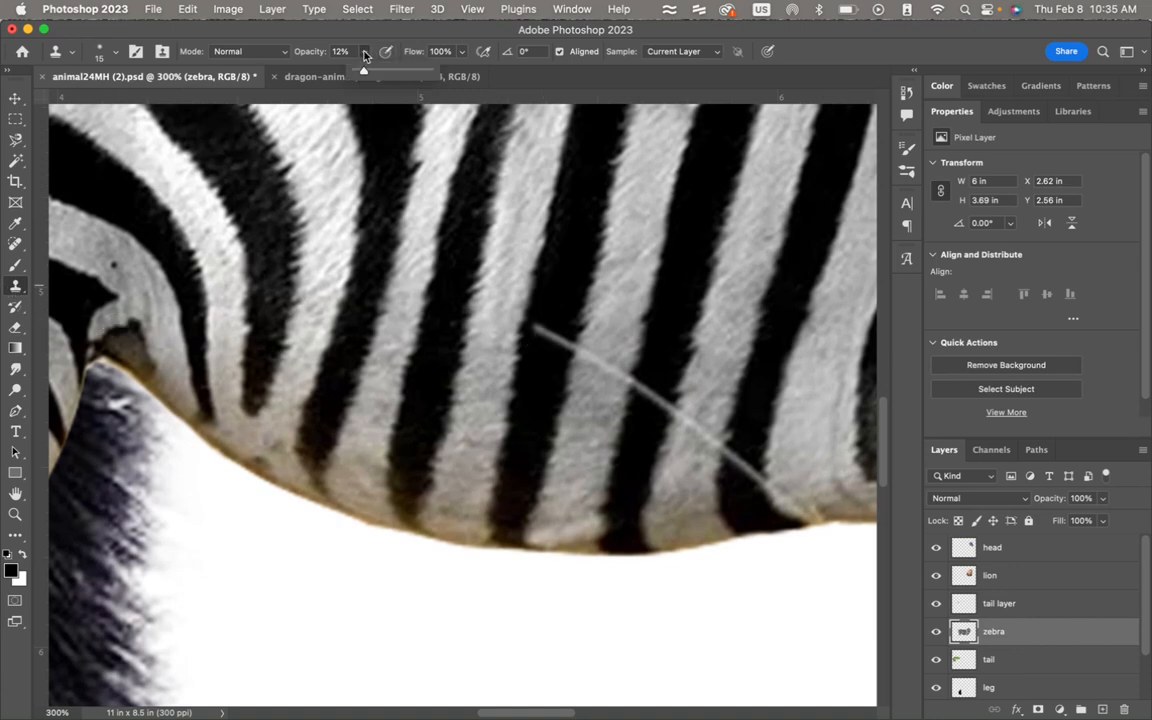
pyautogui.keyDown('alt'); pyautogui.click(570, 280); pyautogui.keyUp('alt')
pyautogui.moveTo(551, 321)
pyautogui.mouseDown()
pyautogui.moveTo(540, 329)
pyautogui.moveTo(566, 343)
pyautogui.mouseUp()
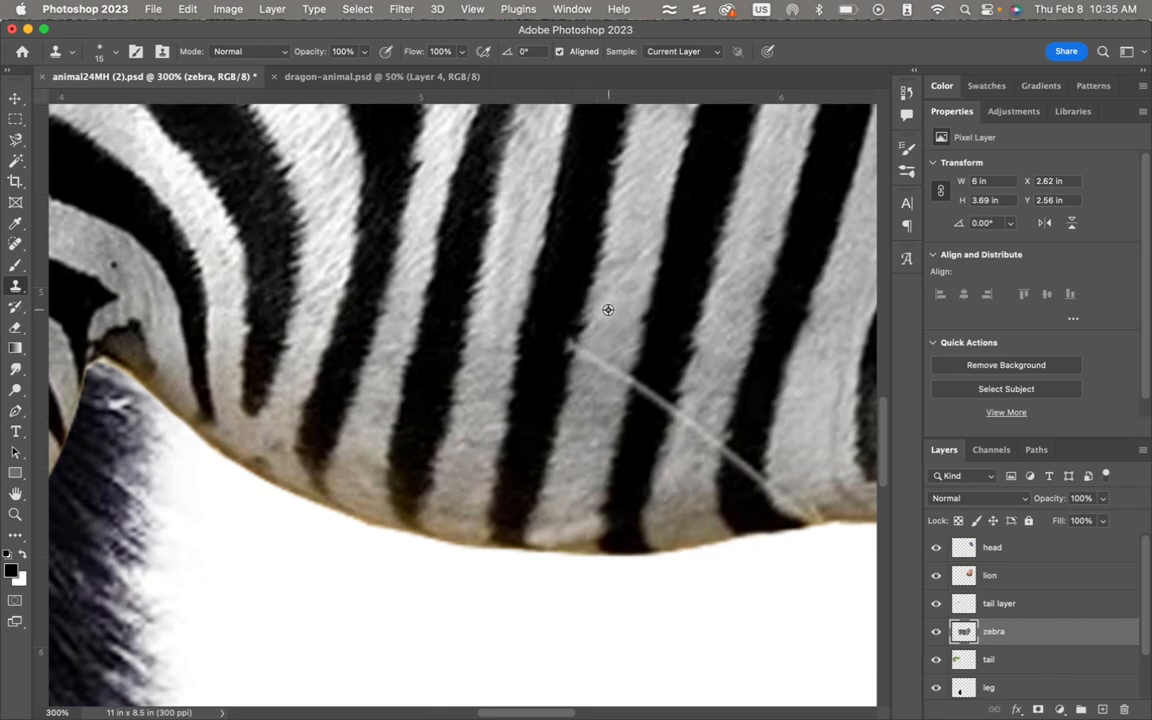
pyautogui.keyDown('alt'); pyautogui.click(608, 310); pyautogui.keyUp('alt')
pyautogui.moveTo(592, 369)
pyautogui.mouseDown()
pyautogui.moveTo(591, 345)
pyautogui.moveTo(599, 373)
pyautogui.moveTo(612, 368)
pyautogui.moveTo(667, 409)
pyautogui.mouseUp()
pyautogui.keyDown('alt'); pyautogui.click(649, 366); pyautogui.keyUp('alt')
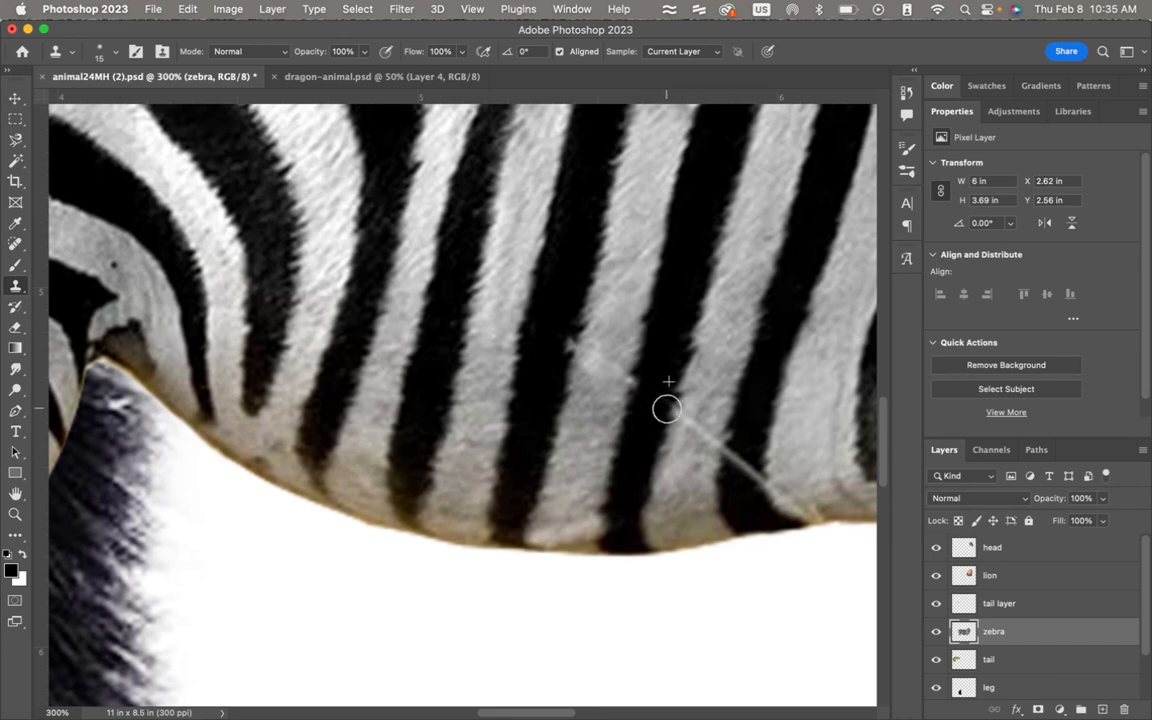
pyautogui.keyDown('alt'); pyautogui.click(594, 392); pyautogui.keyUp('alt')
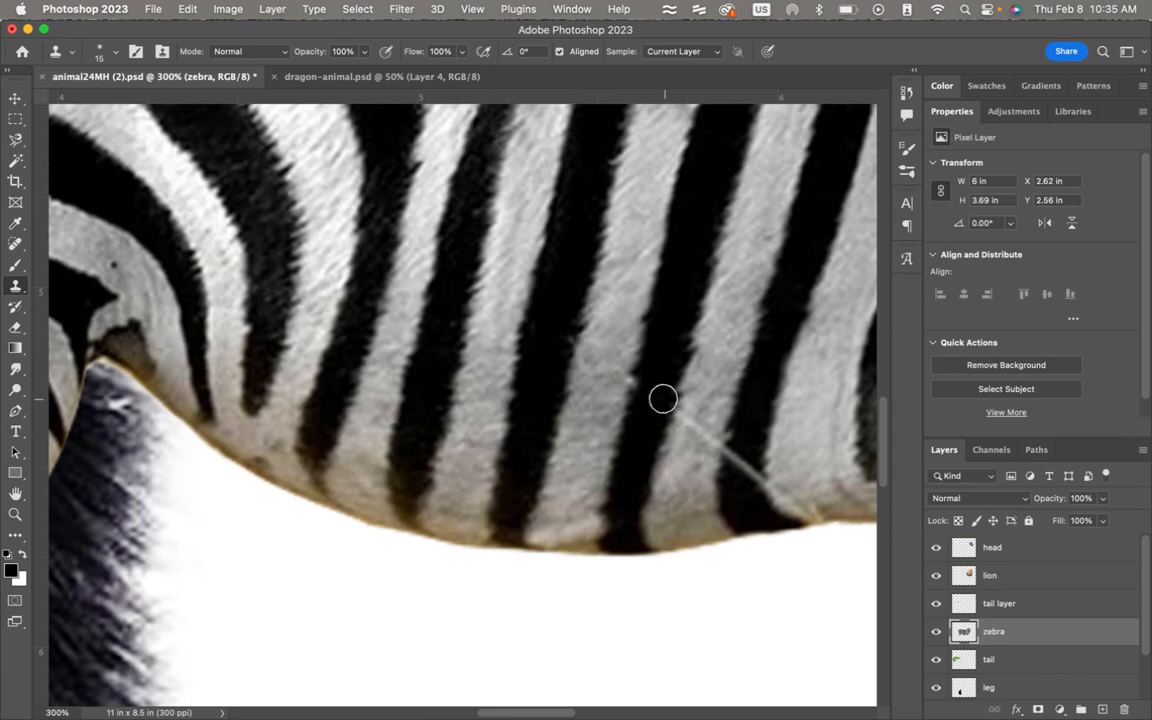
# Step: Clone light fur over the remaining lower part of the belly's pale line and restore the black stripe it crosses
pyautogui.keyDown('alt'); pyautogui.click(712, 393); pyautogui.keyUp('alt')
pyautogui.moveTo(698, 434)
pyautogui.mouseDown()
pyautogui.moveTo(683, 423)
pyautogui.moveTo(712, 442)
pyautogui.moveTo(738, 440)
pyautogui.moveTo(735, 455)
pyautogui.moveTo(759, 478)
pyautogui.mouseUp()
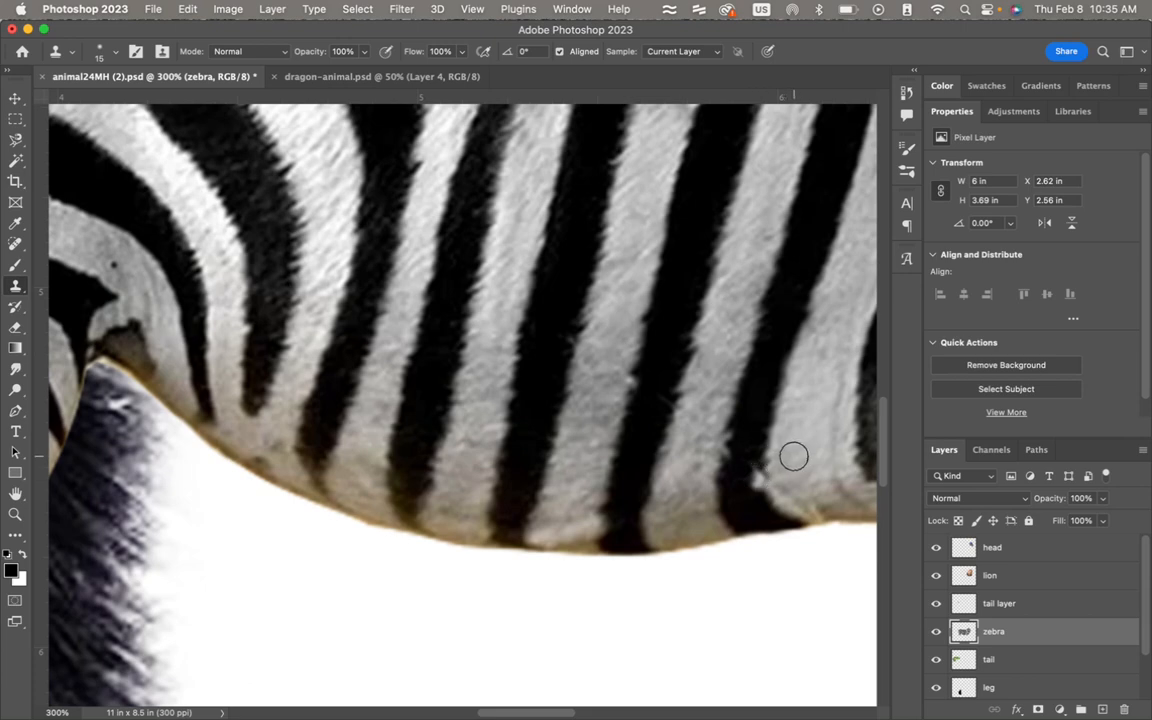
pyautogui.moveTo(743, 470); pyautogui.dragTo(753, 476)
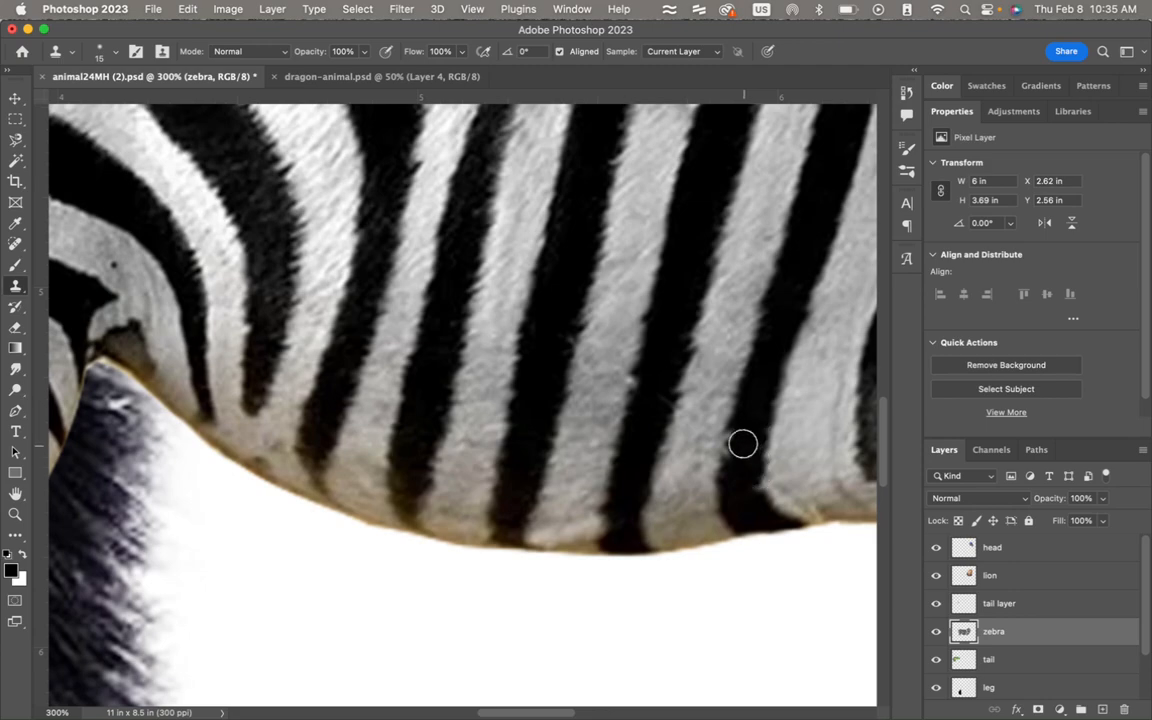
# Step: Create a horizontal text box about 3.4 in wide in the page's lower-left corner, beneath the animal's tail and hind leg
pyautogui.press('super+minus')
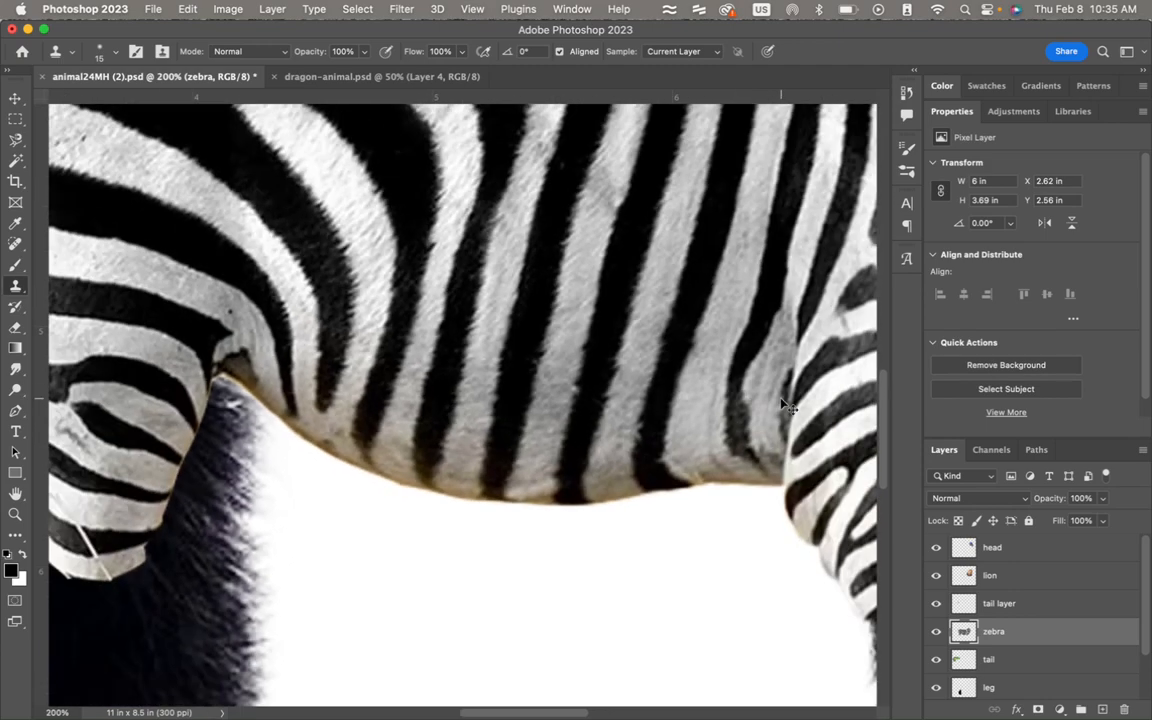
pyautogui.press('super+minus')
pyautogui.press('super+minus')
pyautogui.press('super+minus')
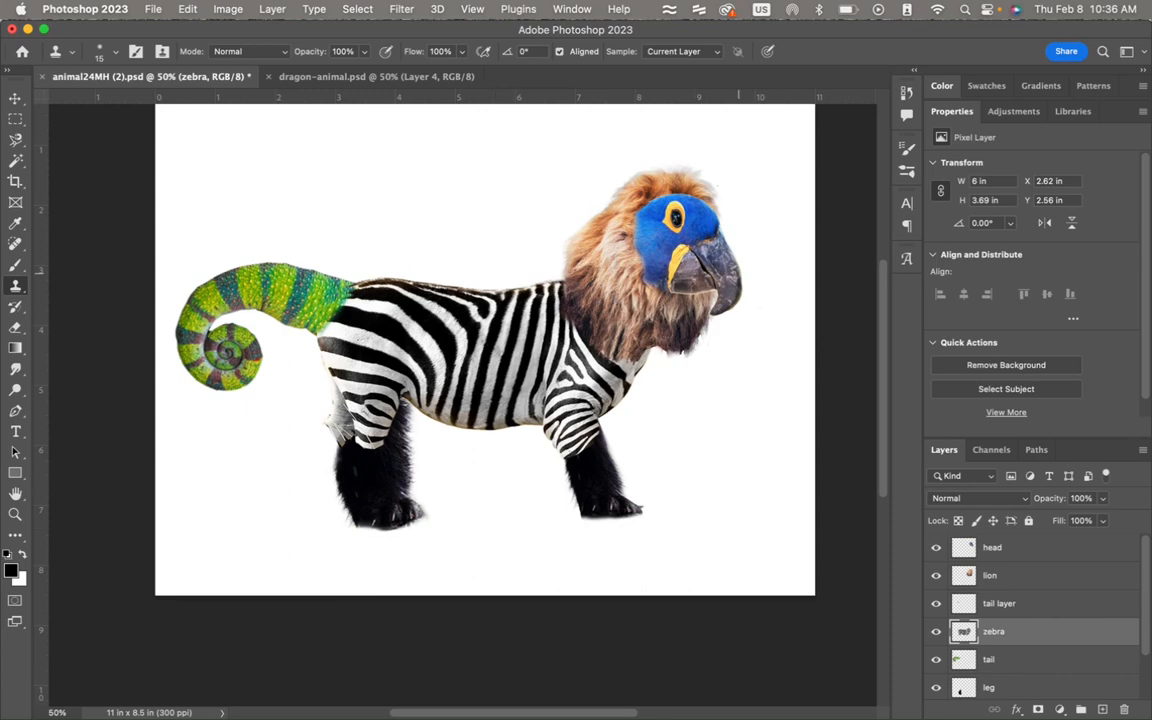
pyautogui.click(15, 431)
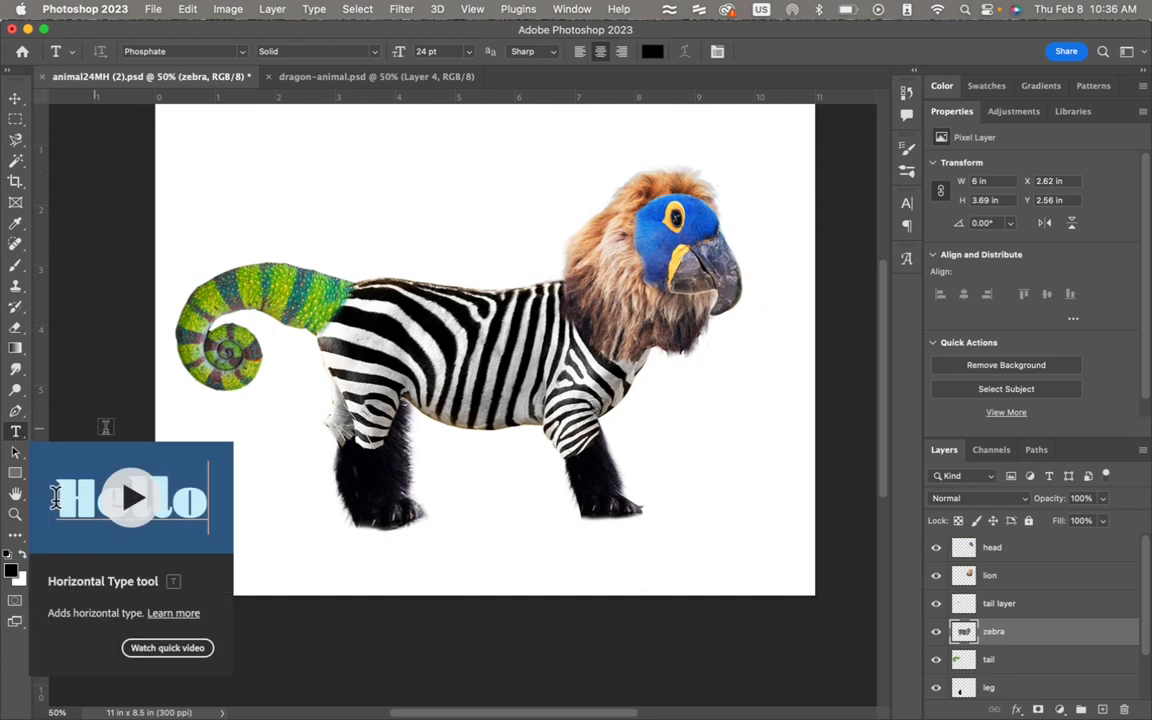
pyautogui.moveTo(180, 521); pyautogui.dragTo(385, 590)
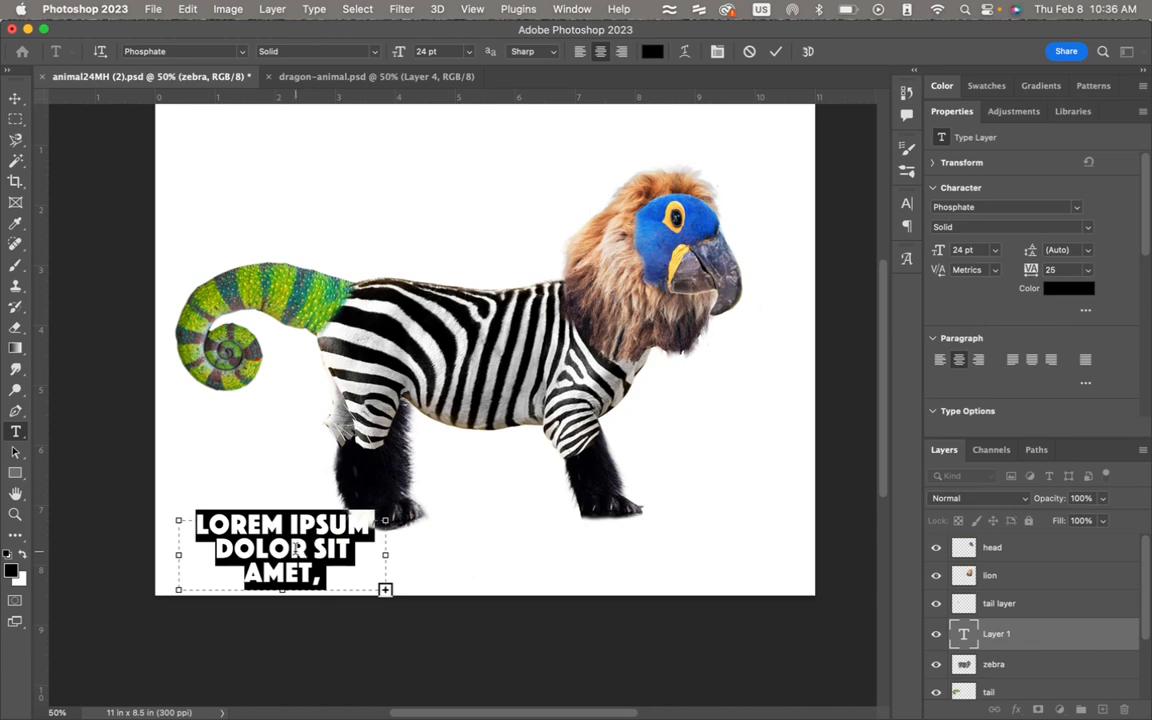
# Step: Enter the animal's name "STANLEY" in the text box
pyautogui.write('STEAN')
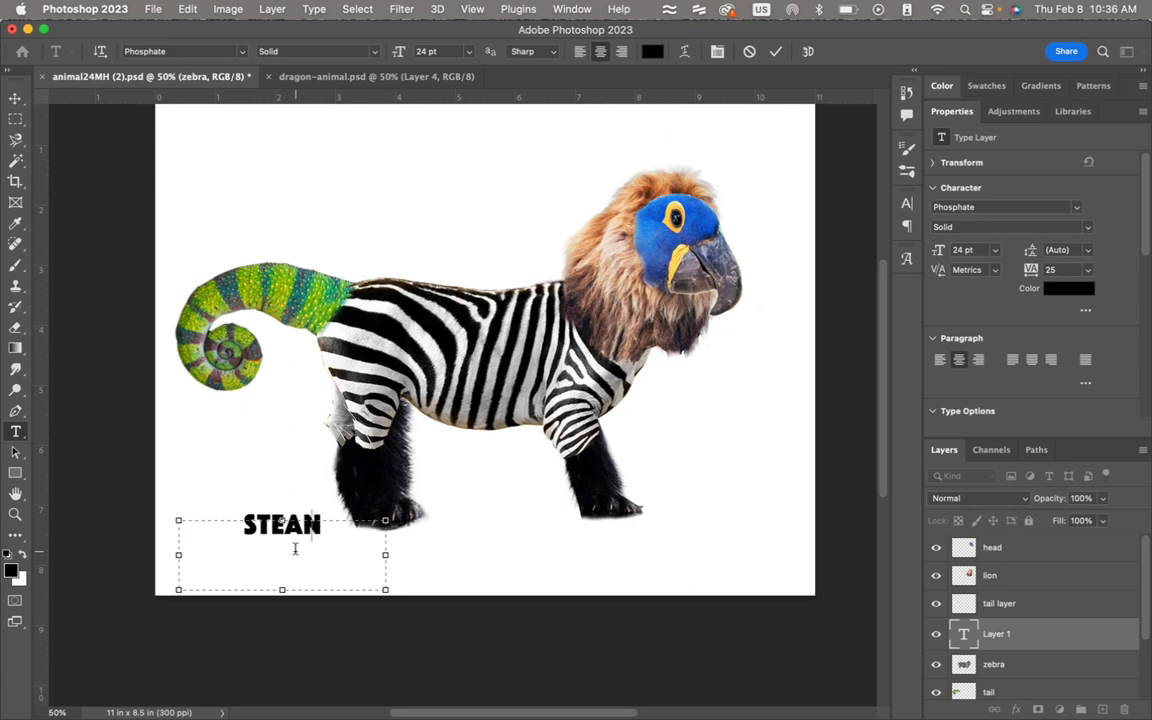
pyautogui.press('BackSpace')
pyautogui.press('BackSpace')
pyautogui.press('BackSpace')
pyautogui.press('BackSpace')
pyautogui.write('TANLY')
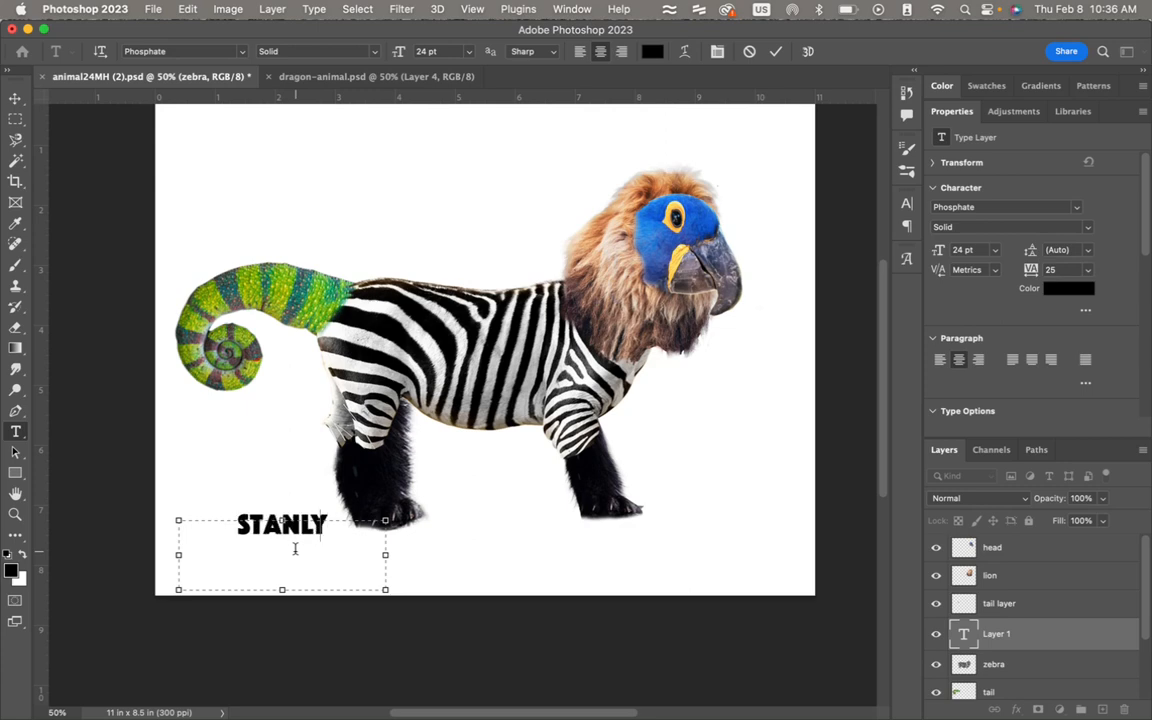
pyautogui.press('BackSpace')
pyautogui.write('EY')
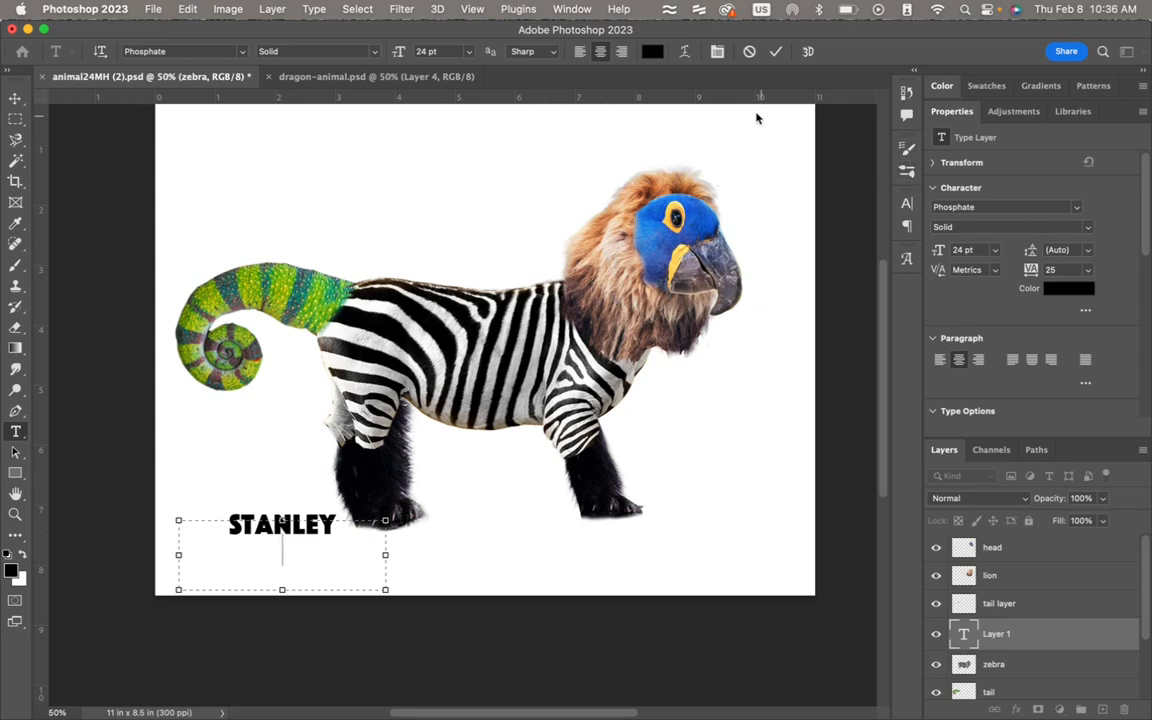
# Step: Set the typing font to Manrope Regular at the text cursor and look through the available fonts and their styles
pyautogui.click(376, 52)
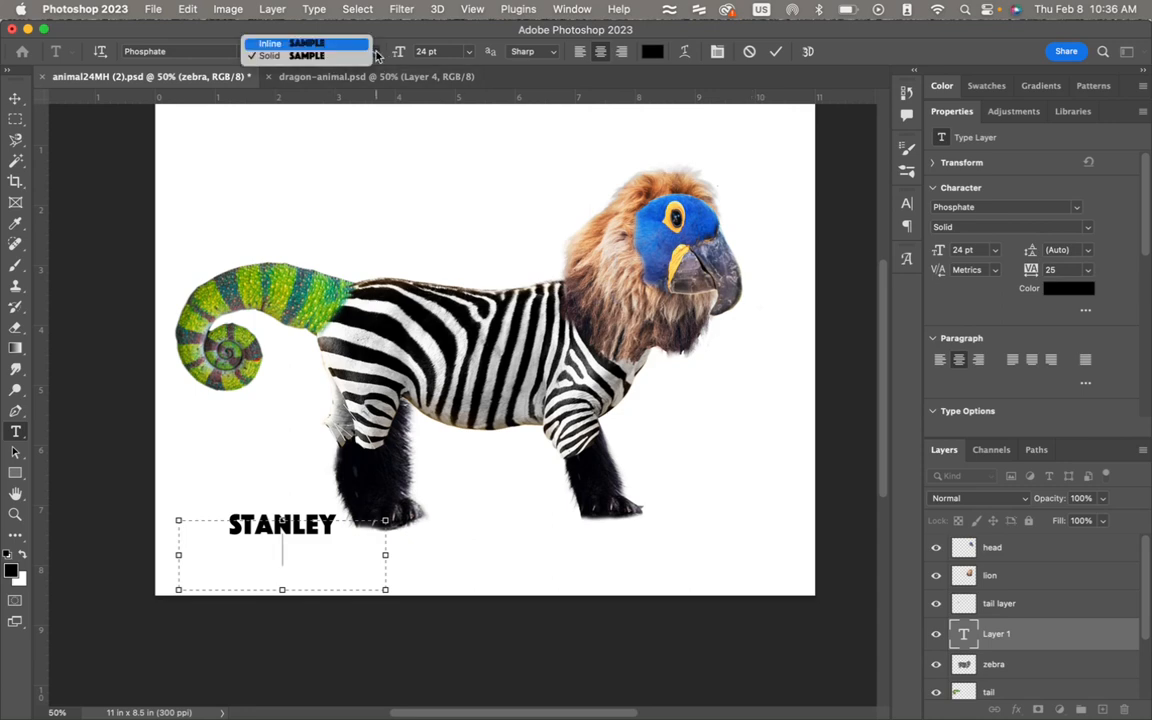
pyautogui.click(185, 54)
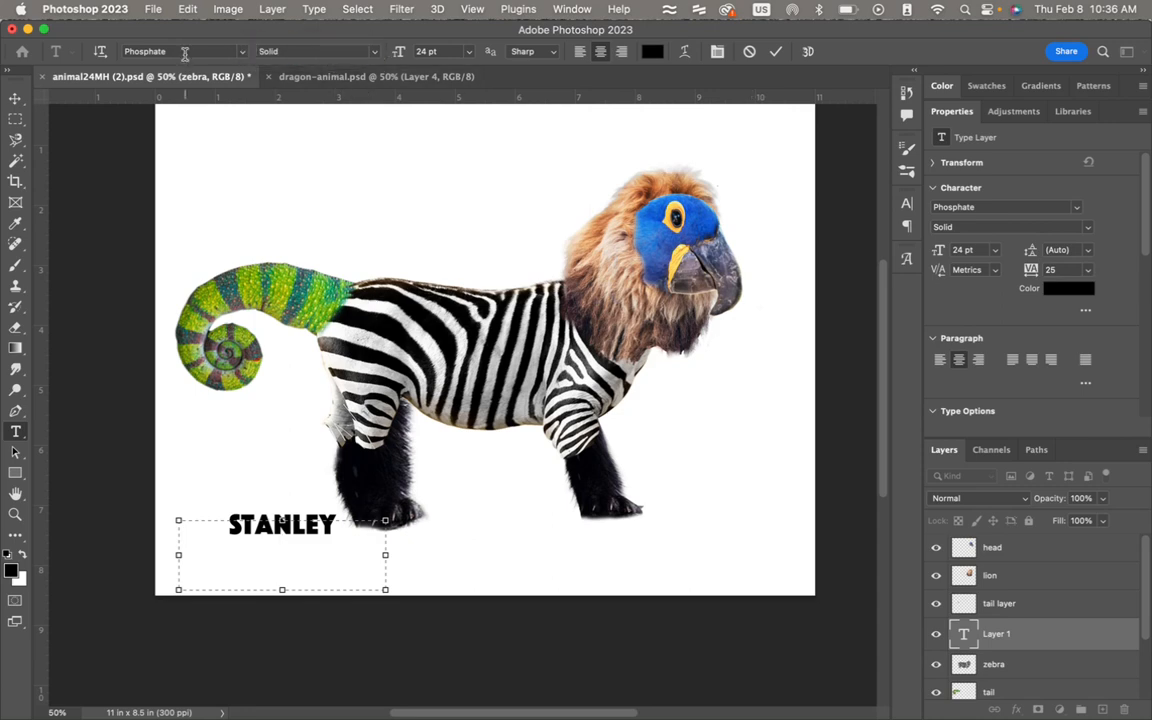
pyautogui.click(241, 51)
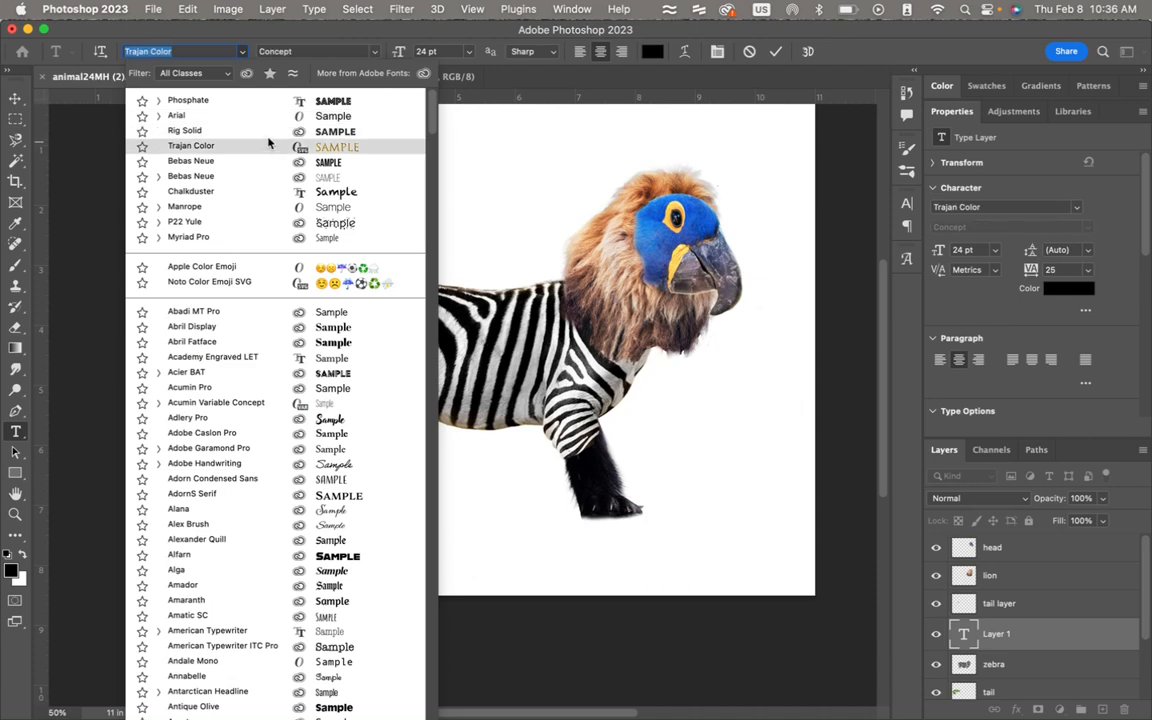
pyautogui.click(244, 207)
pyautogui.click(373, 53)
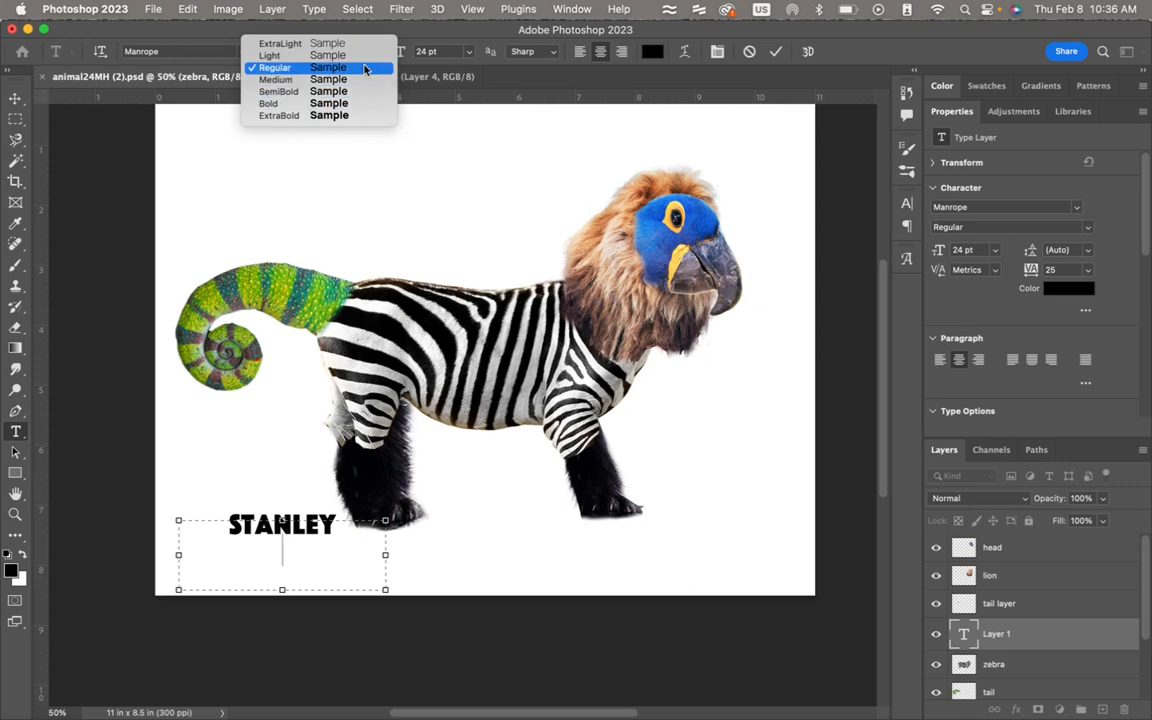
pyautogui.click(221, 52)
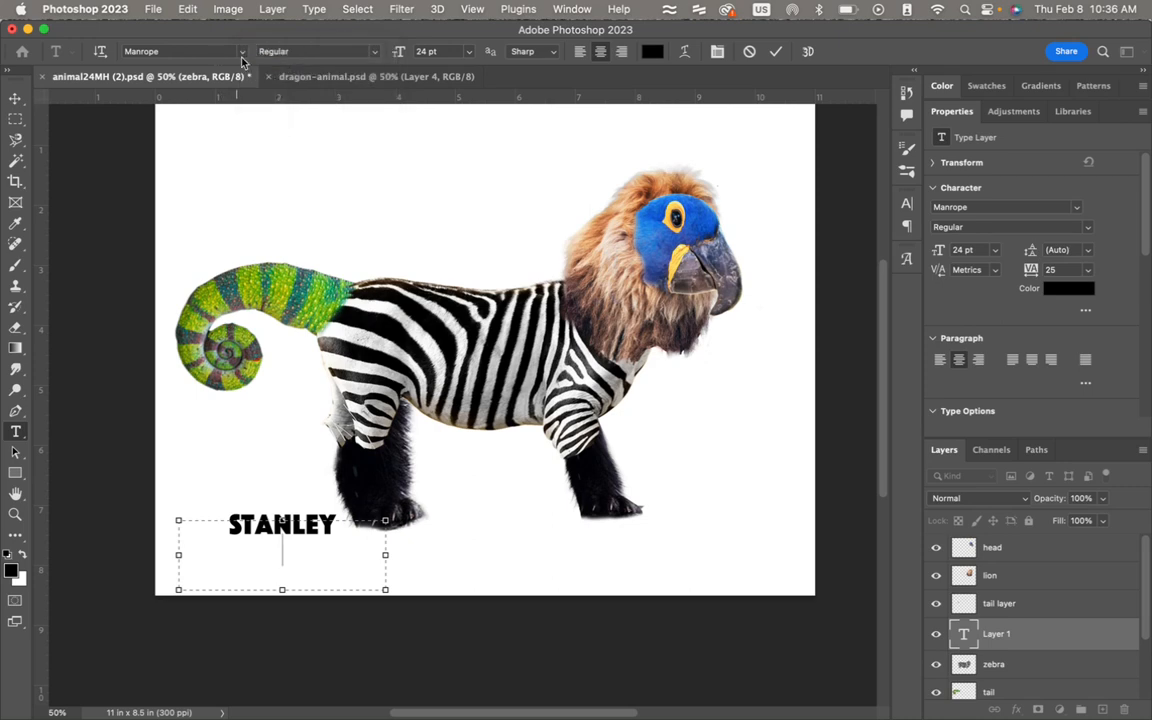
pyautogui.click(242, 52)
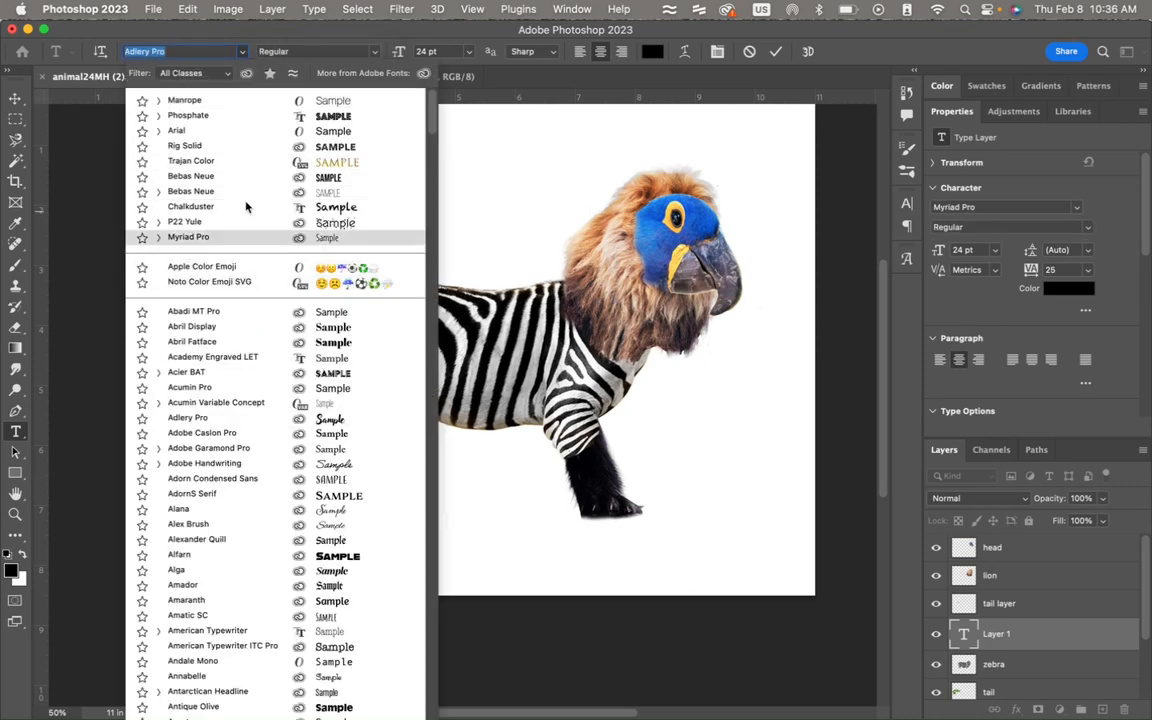
pyautogui.click(317, 50)
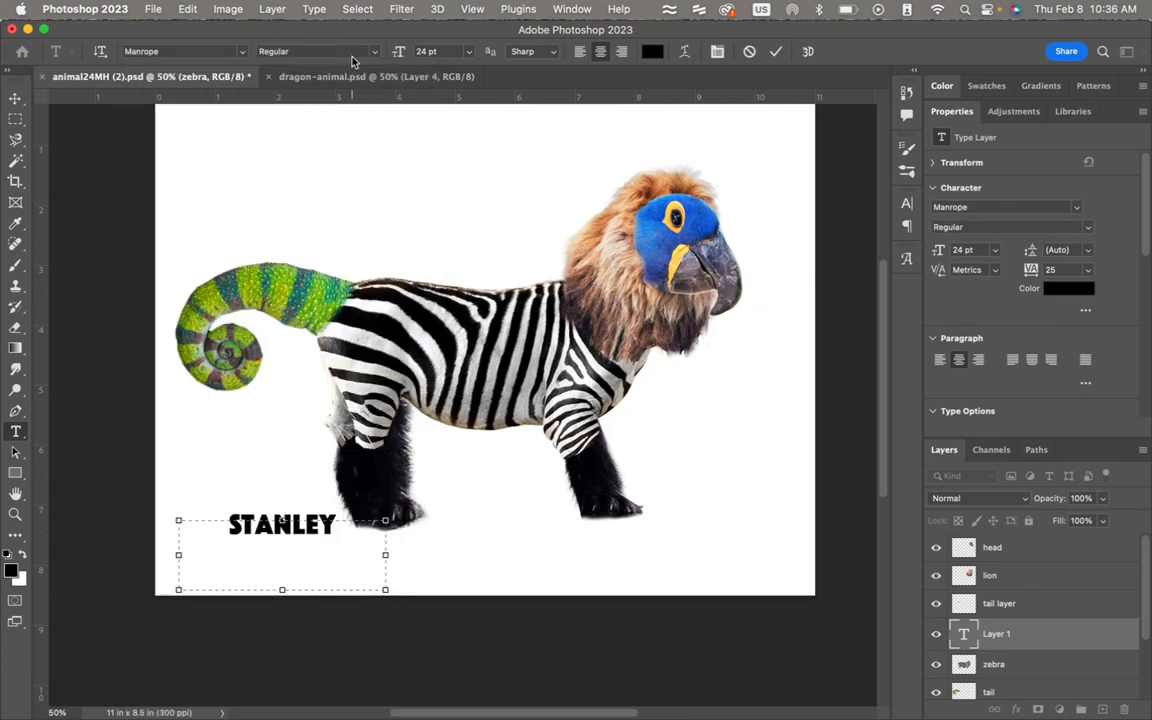
pyautogui.click(373, 52)
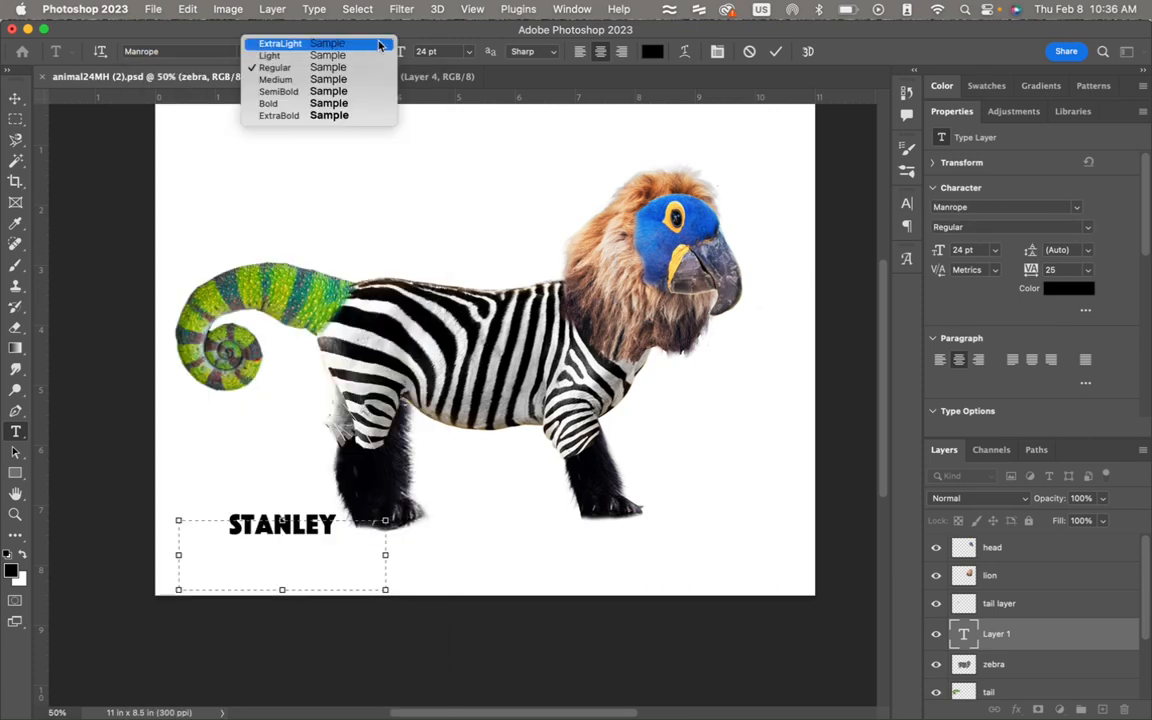
pyautogui.click(421, 37)
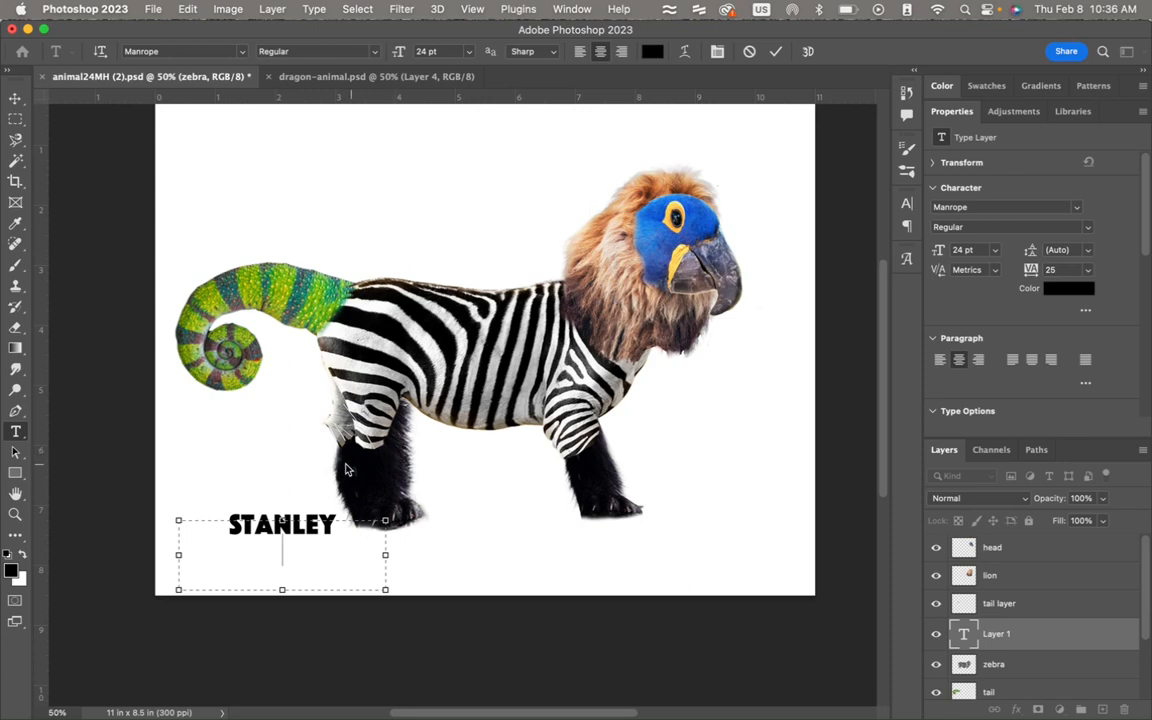
# Step: Shrink the text box to about 2.3 in wide and 0.5 in tall so the name sits clear below the animal's foot
pyautogui.moveTo(385, 520); pyautogui.dragTo(320, 561)
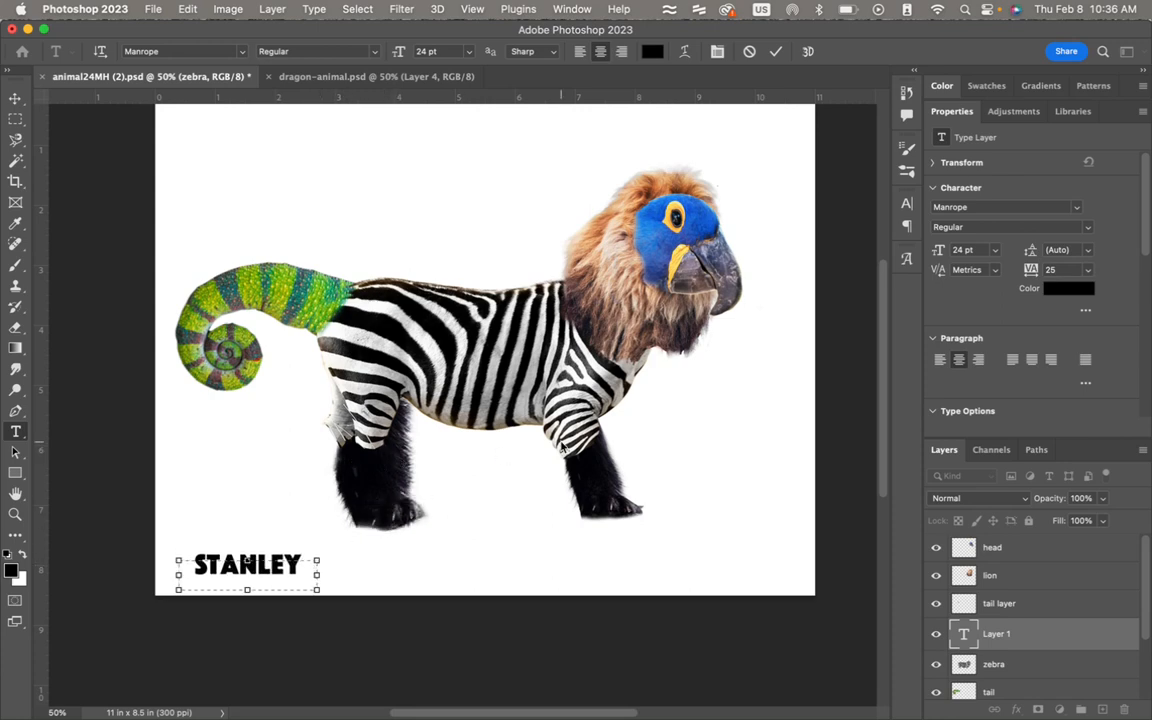
pyautogui.hotkey('ctrl', 'Up')
pyautogui.click(458, 342)
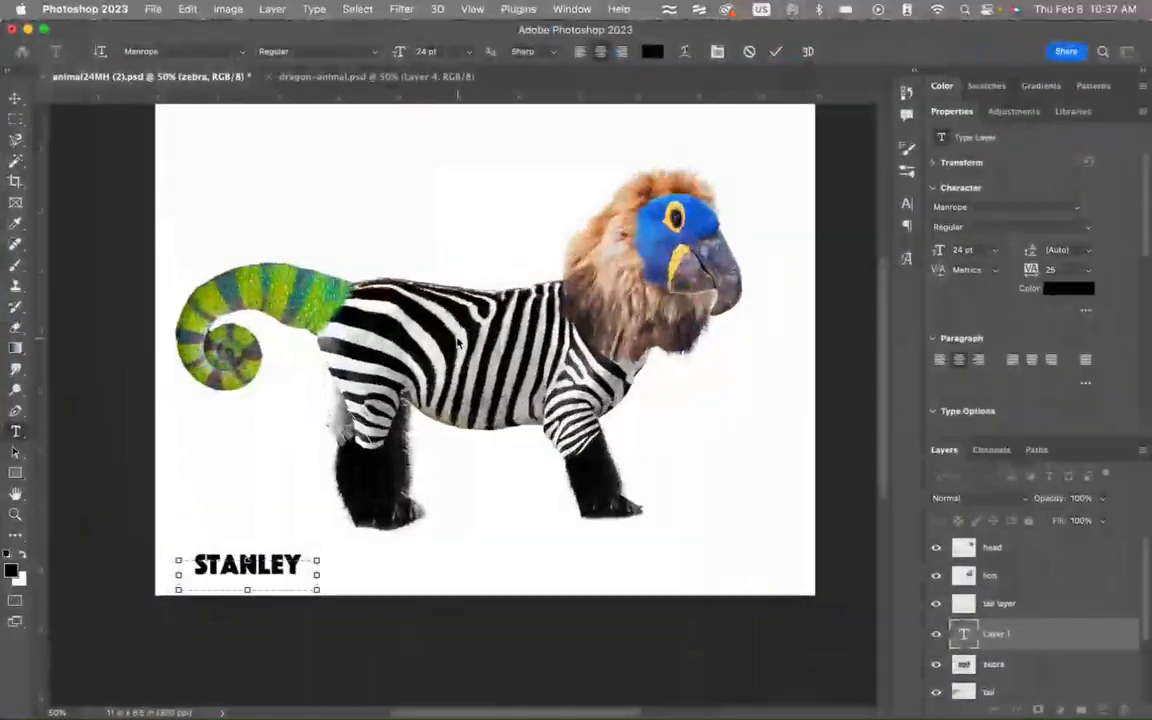
# Step: Switch to the Chrome window with the Screencastify video page
pyautogui.hotkey('ctrl', 'Up')
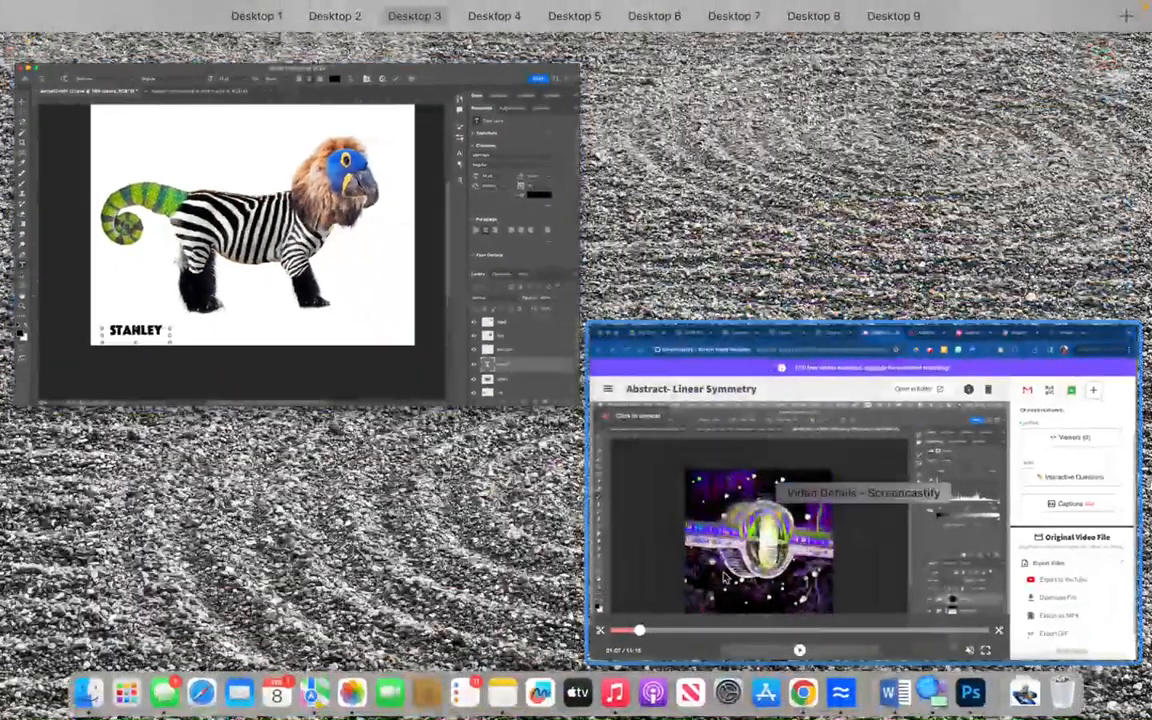
pyautogui.click(968, 376)
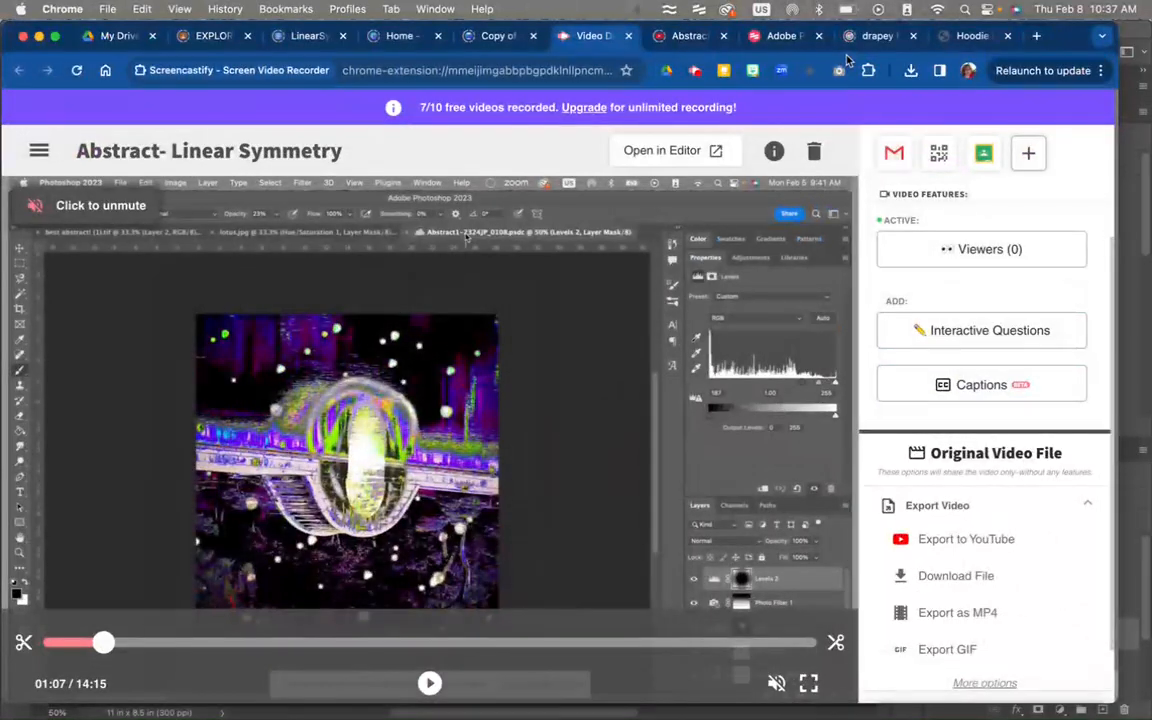